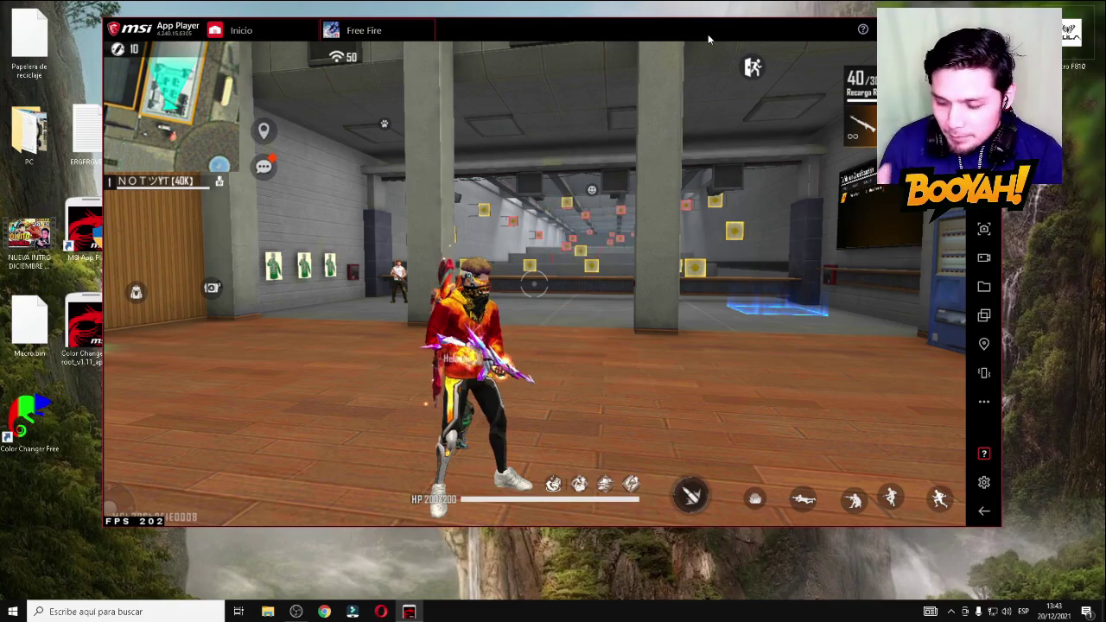
Close the running Free Fire game and reposition the emulator window on the desktop
left_click_drag(700, 33, 629, 33)
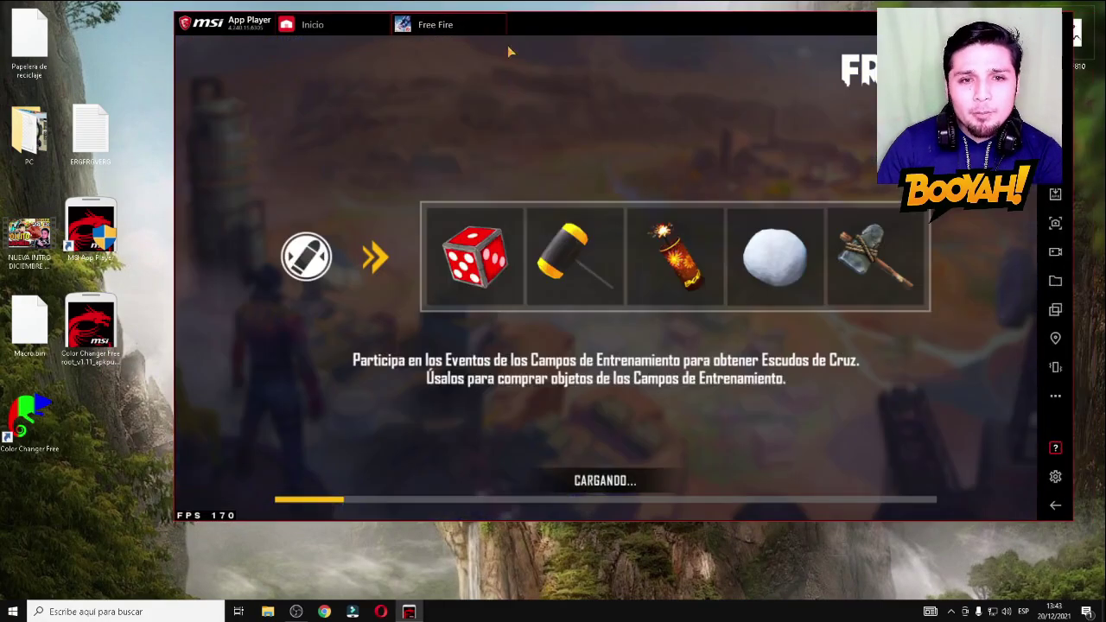
left_click(512, 33)
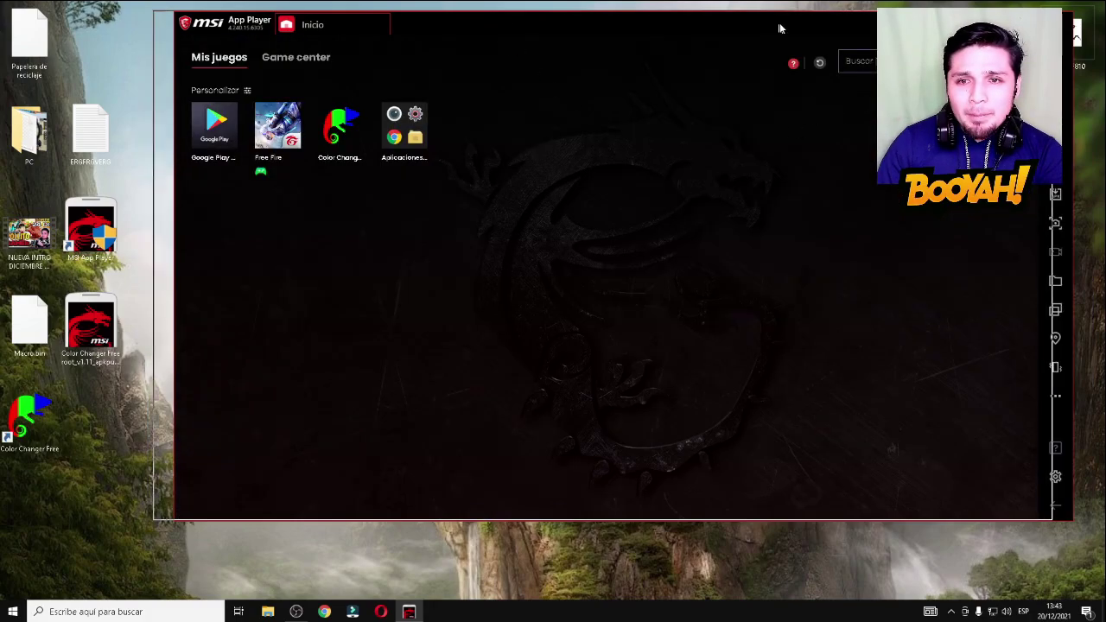
left_click_drag(781, 21, 780, 19)
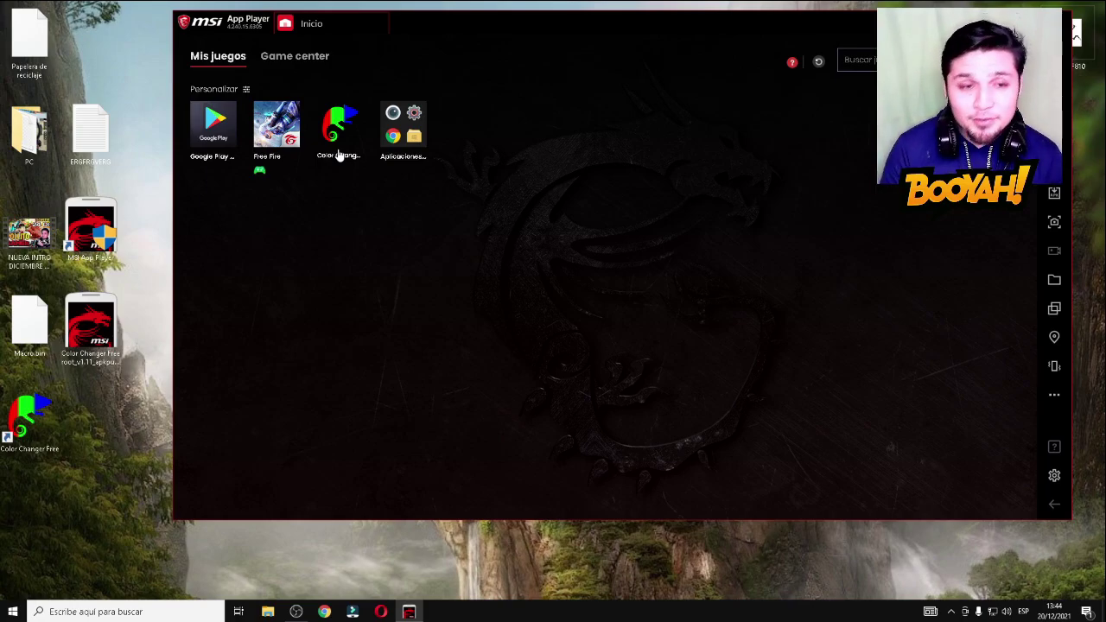
mouse_move(710, 30)
left_mouse_down()
mouse_move(699, 17)
mouse_move(702, 29)
left_mouse_up()
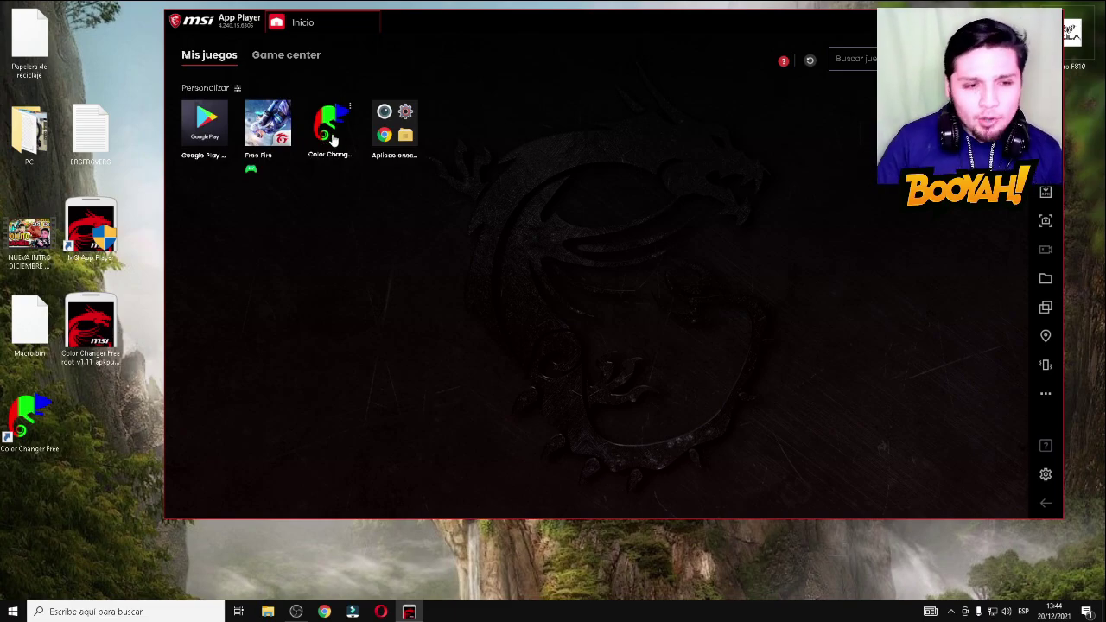
Exit MSI App Player with the option that closes all running instances
left_click(1049, 22)
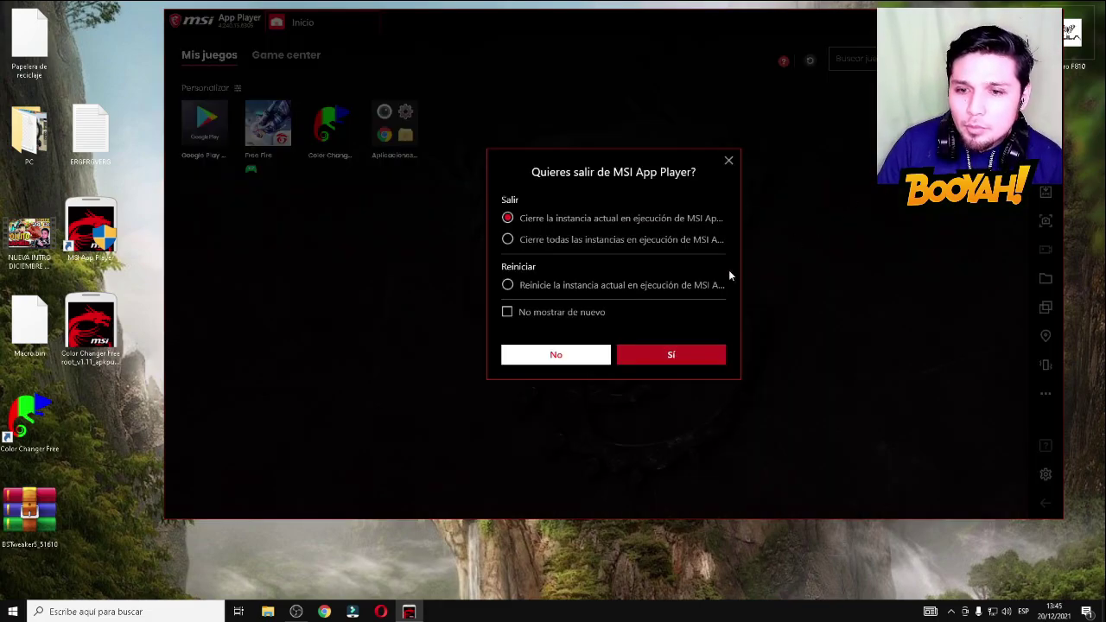
left_click(508, 241)
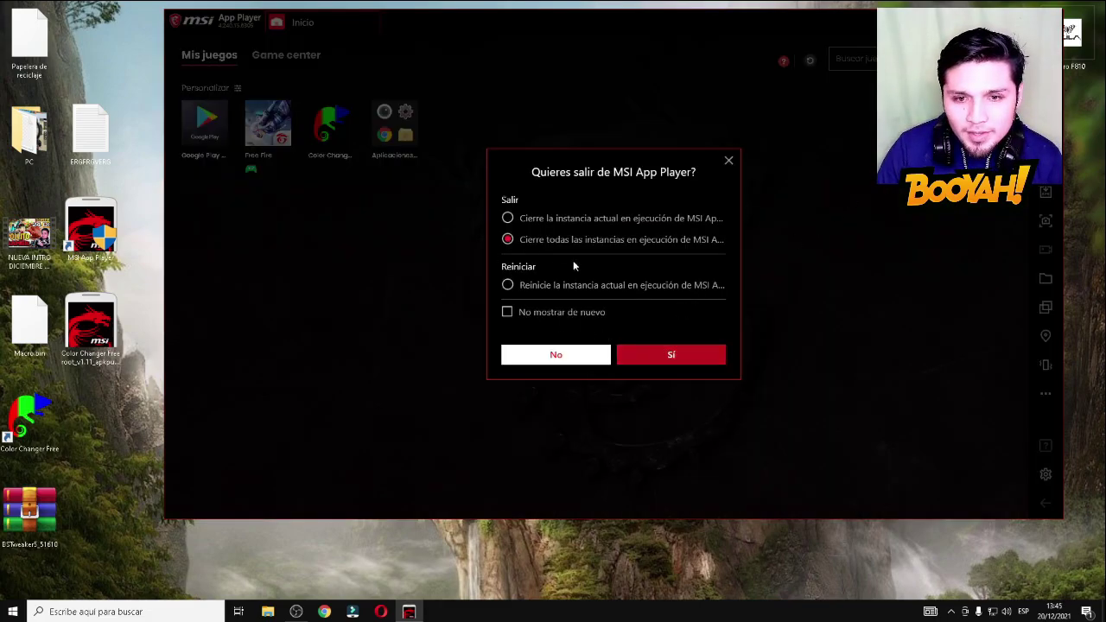
left_click(665, 354)
left_click(672, 263)
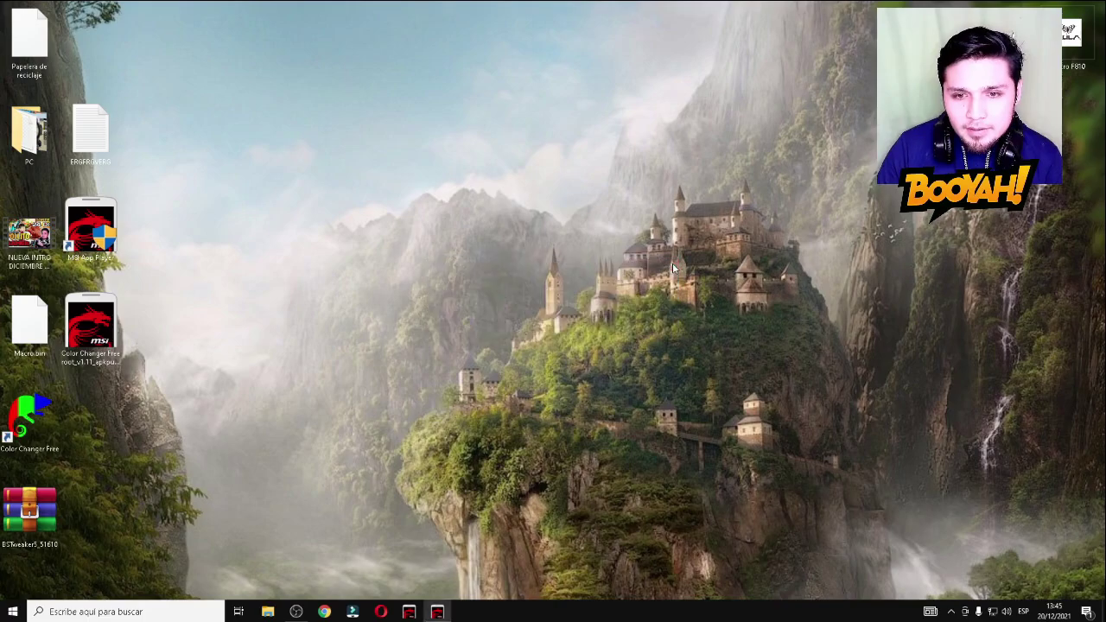
right_click(506, 205)
left_click(563, 237)
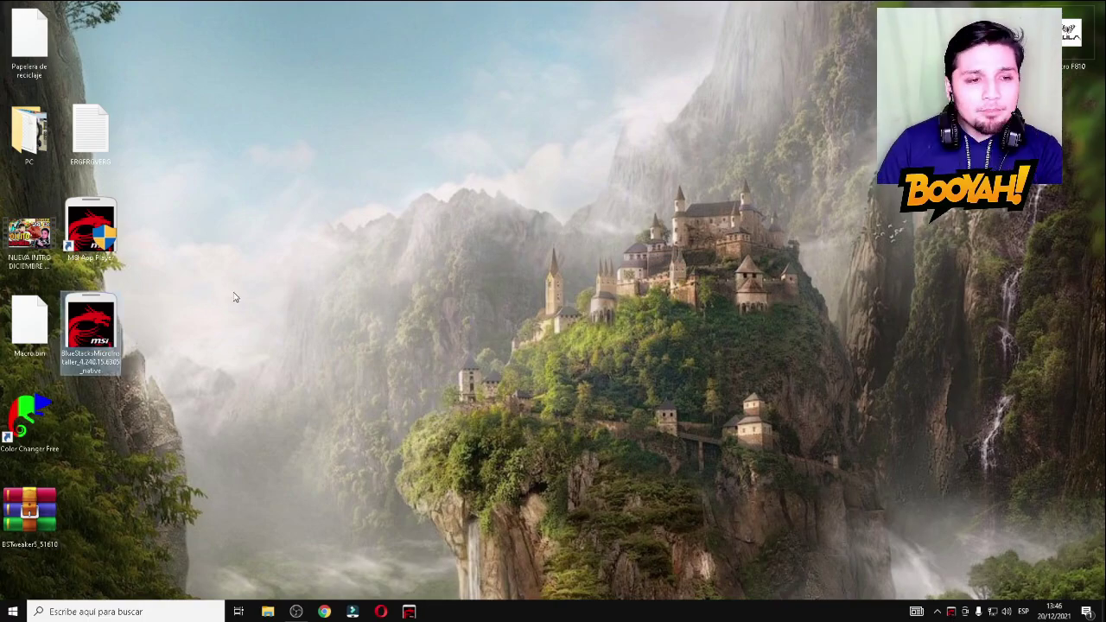
Set the BlueStacksMicroInstaller and the BSTweaker5_51610 archive side by side on the desktop, apart from the other icons
left_click_drag(91, 313, 567, 86)
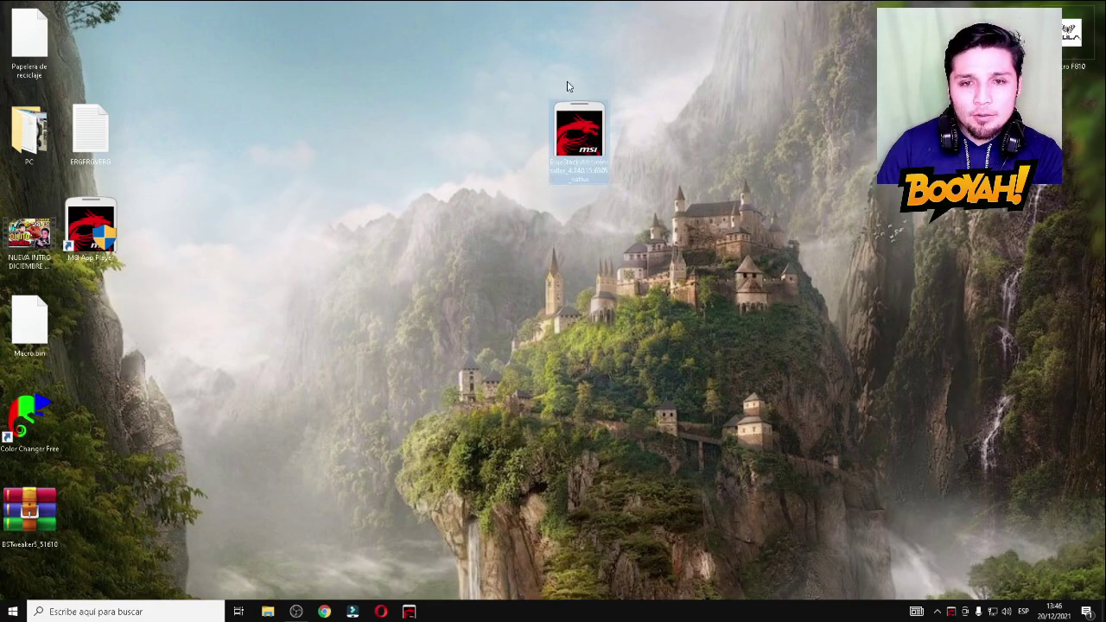
left_click_drag(585, 40, 575, 237)
left_click_drag(568, 40, 585, 237)
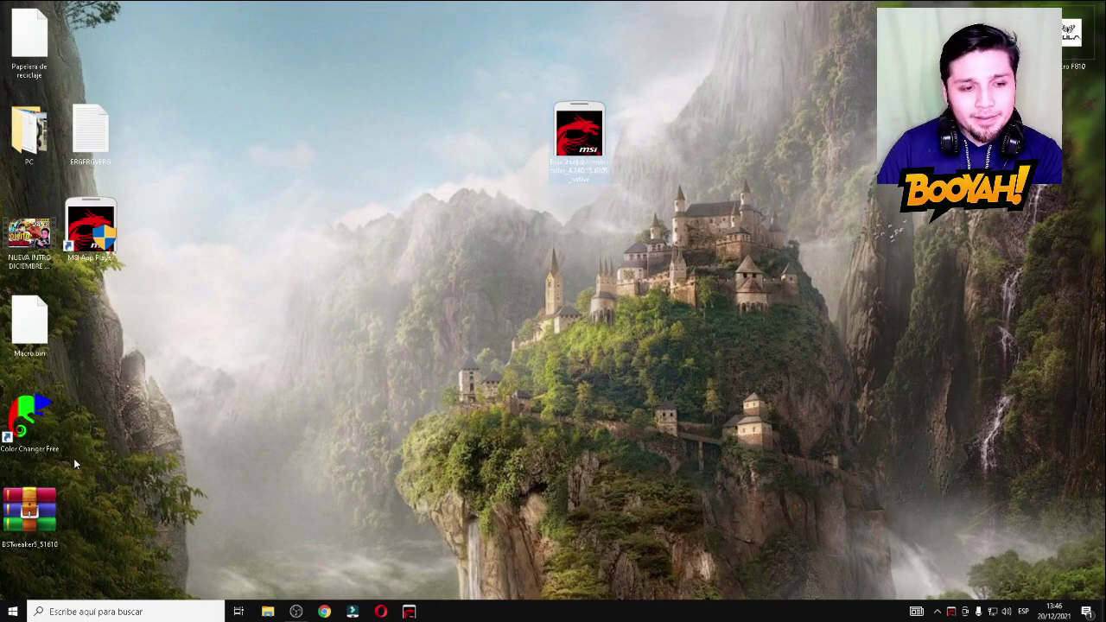
left_click_drag(31, 510, 517, 128)
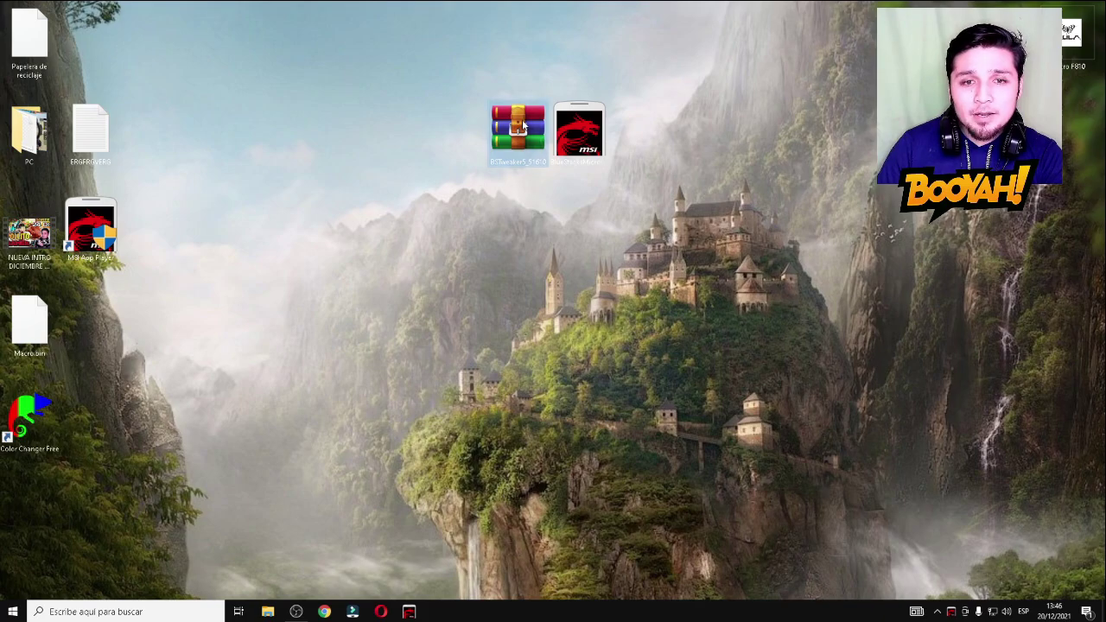
left_click_drag(39, 424, 448, 143)
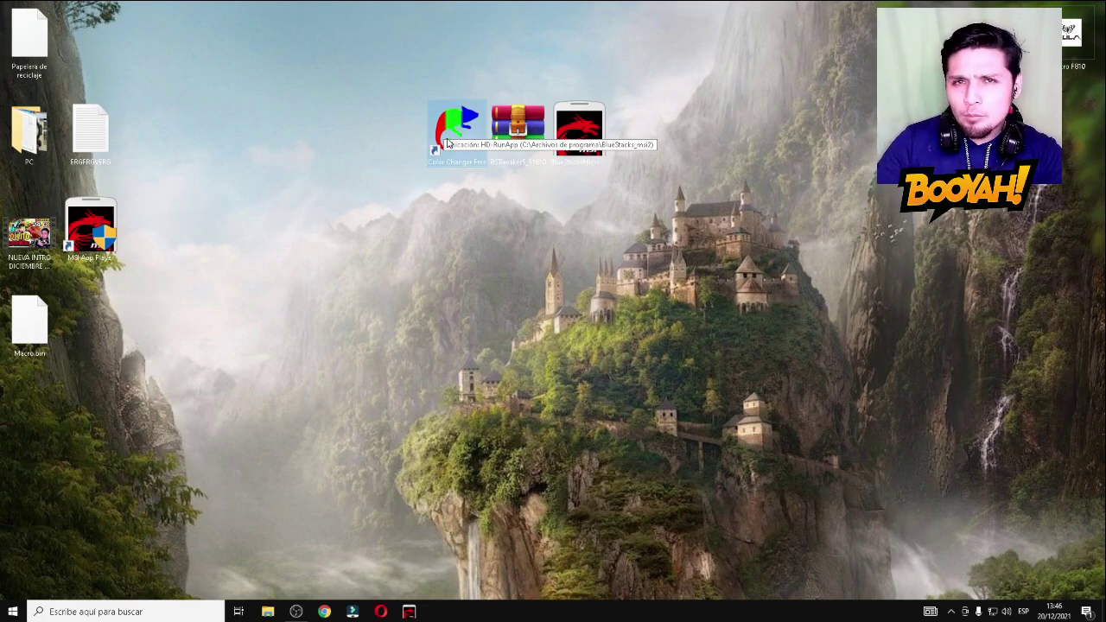
left_click_drag(448, 143, 39, 412)
Try to run the BlueStacksMicroInstaller_4.240.15.6305_native installer as administrator, dismissing its dialog without launching the emulator
left_click(592, 132)
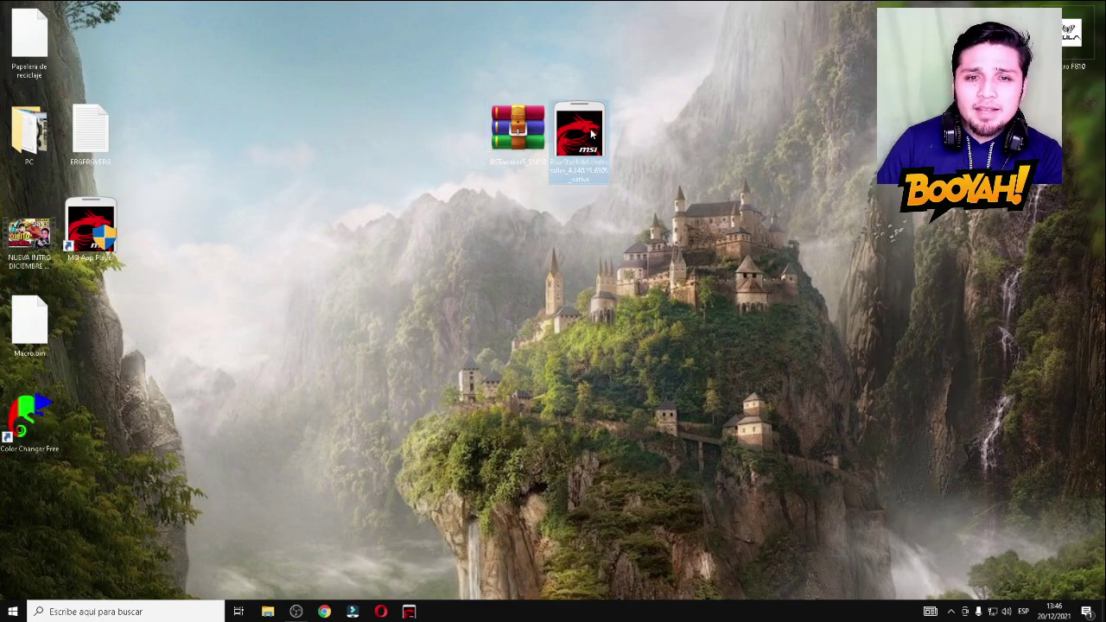
right_click(592, 132)
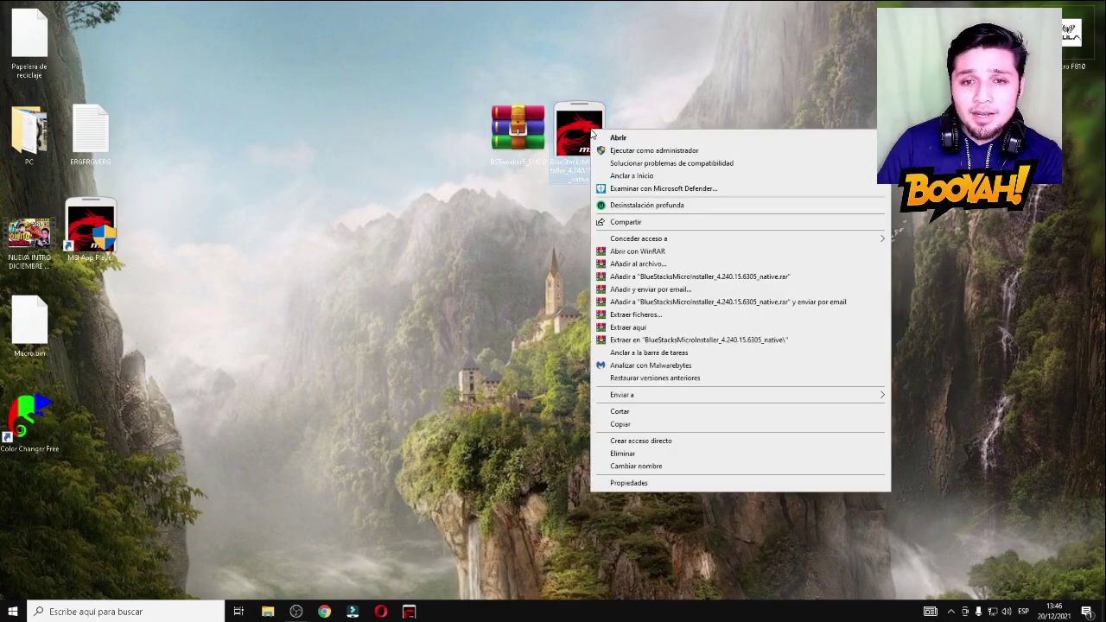
left_click(634, 154)
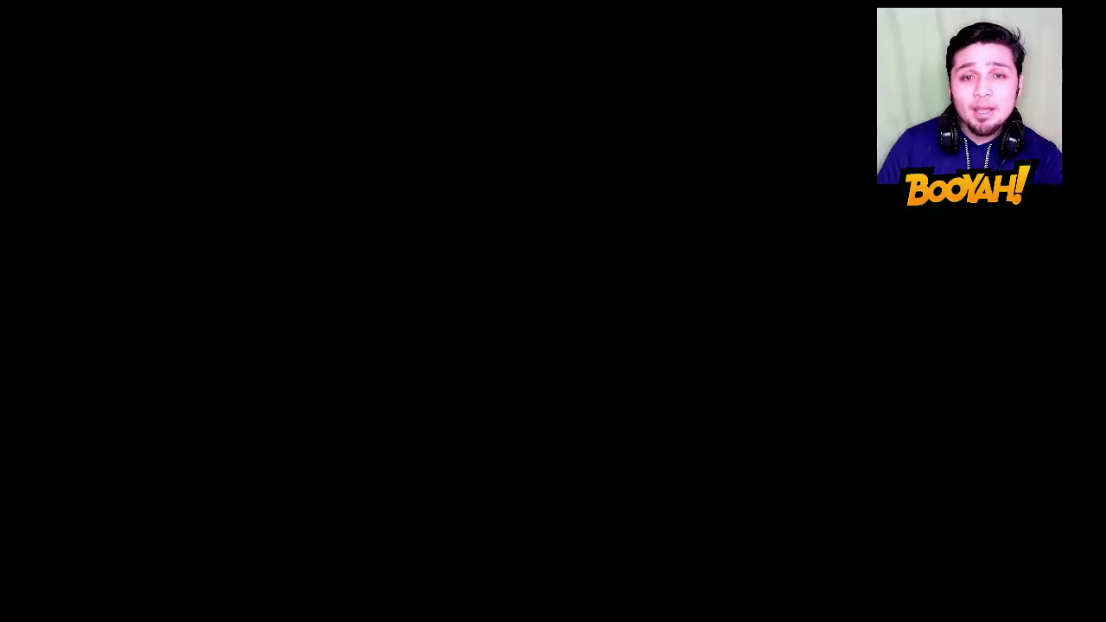
left_click(471, 347)
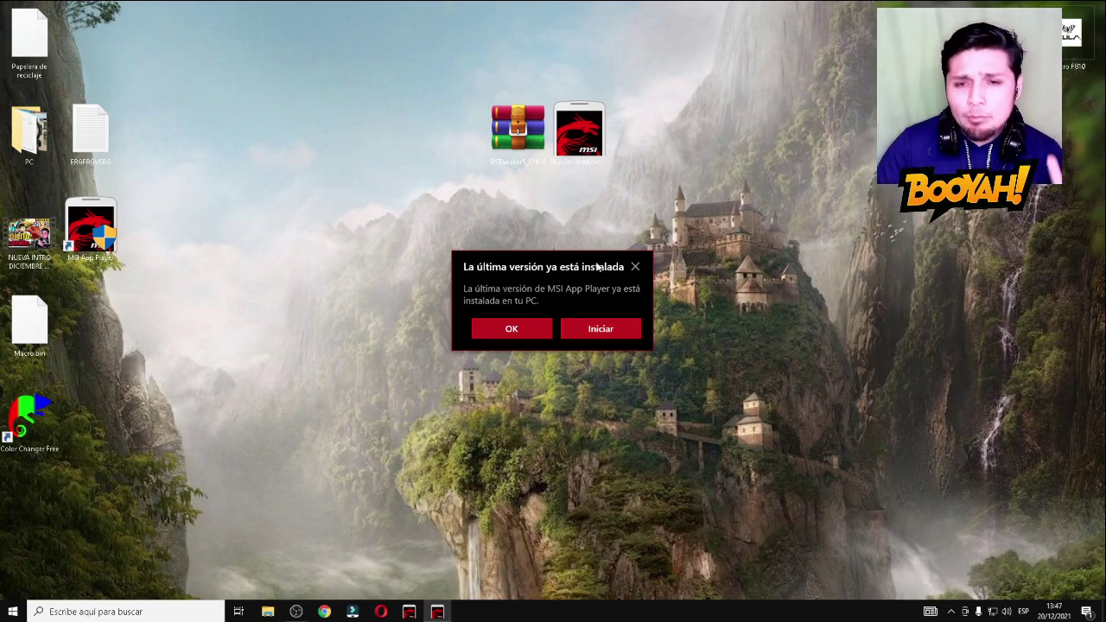
left_click(634, 267)
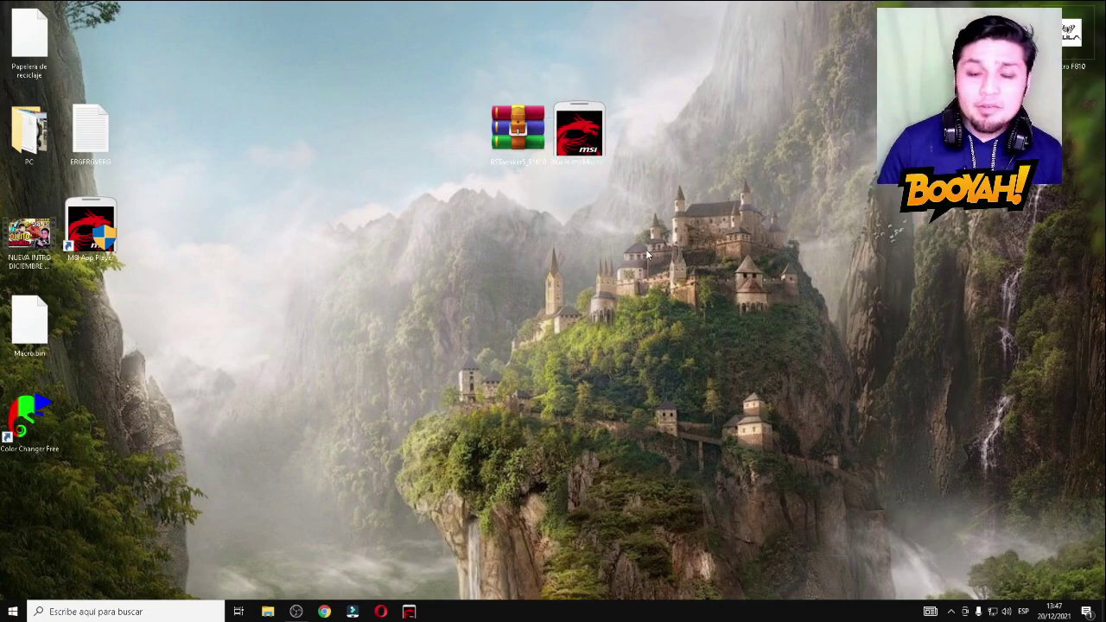
Open IObit Uninstaller to view the list of all installed programs, and close it
left_click(159, 612)
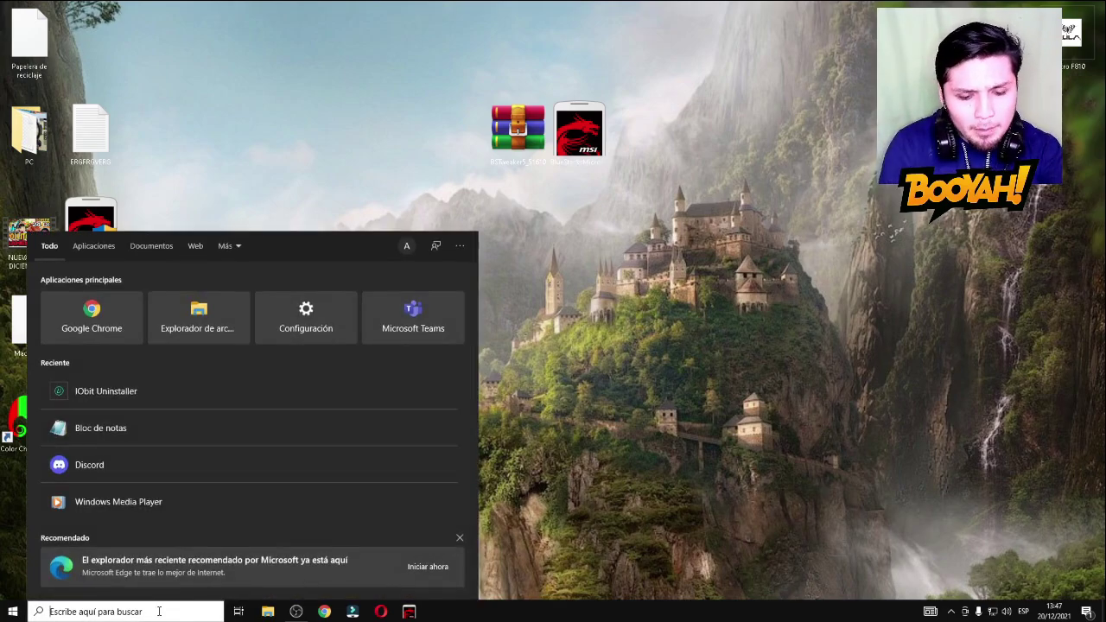
type("io")
key("Escape")
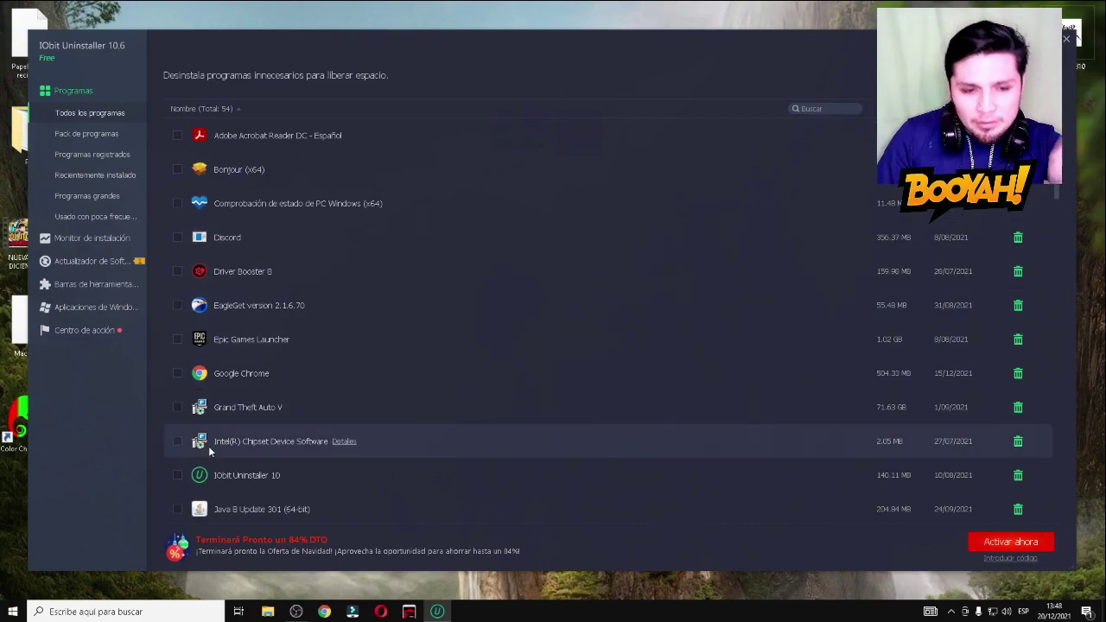
left_click(1065, 41)
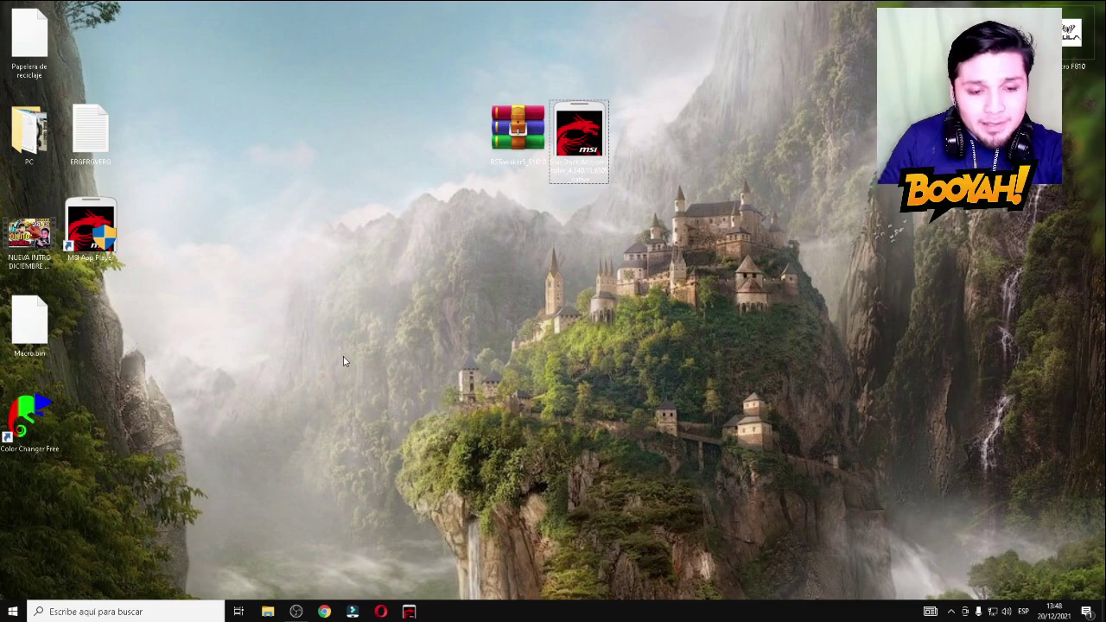
Open the Registry Editor with regedit and inspect the BlueStacksInstaller key under HKEY_CURRENT_USER\SOFTWARE
key("super+r")
left_click_drag(102, 485, 499, 209)
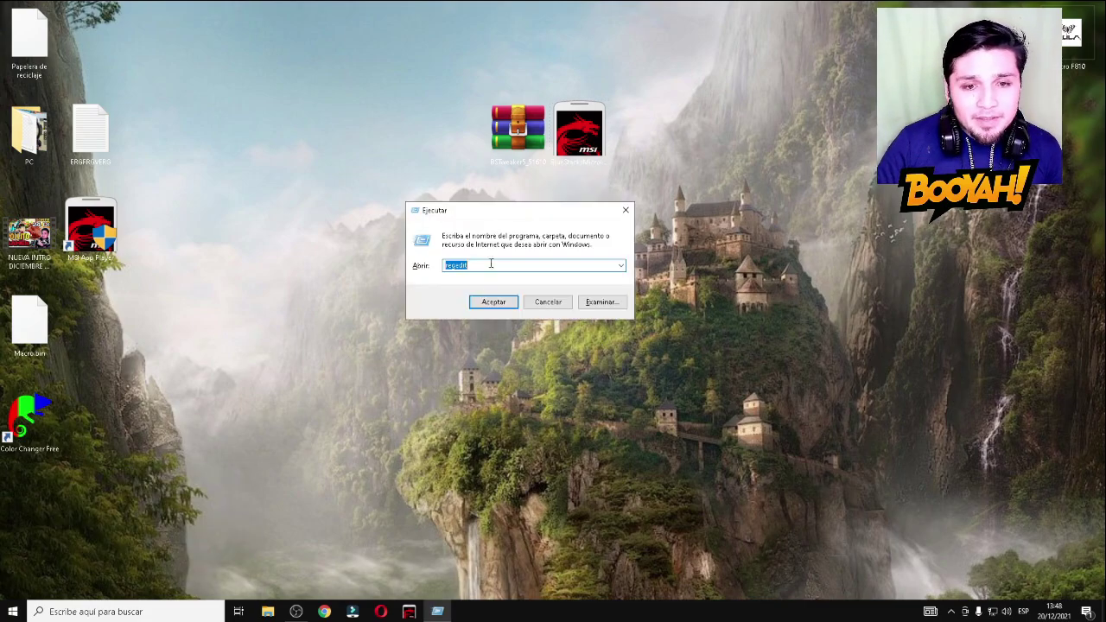
left_click(493, 300)
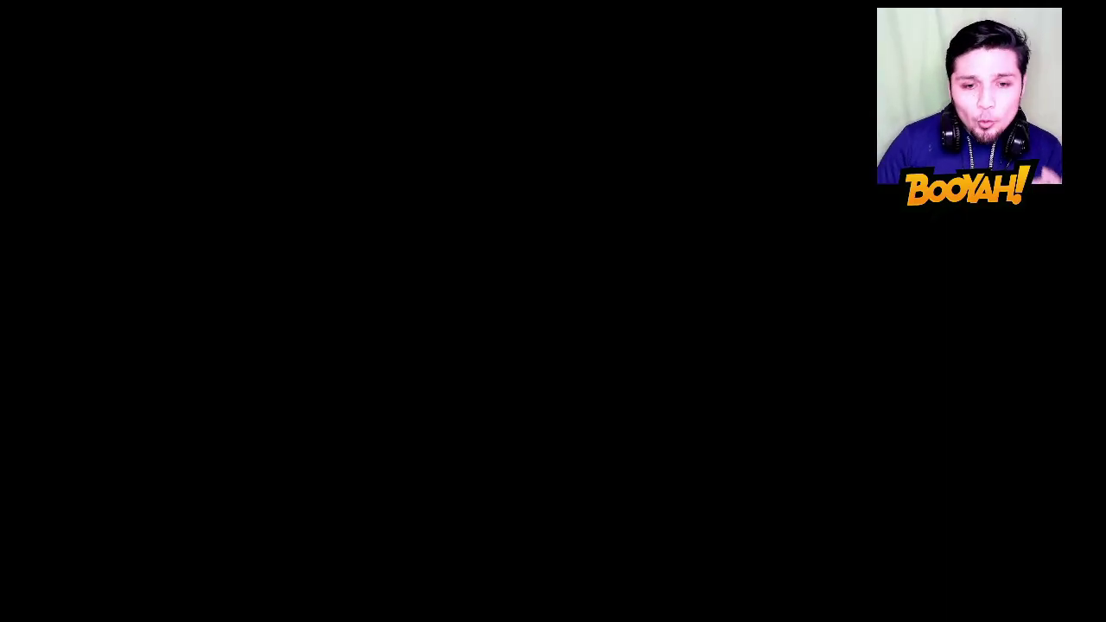
key("alt+s")
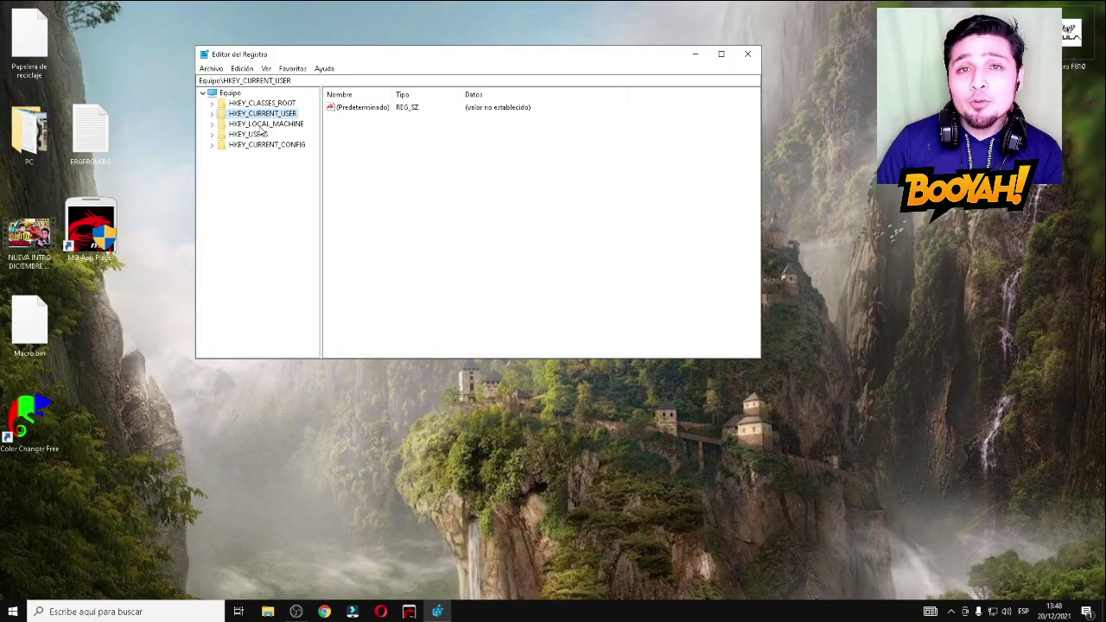
left_click(212, 114)
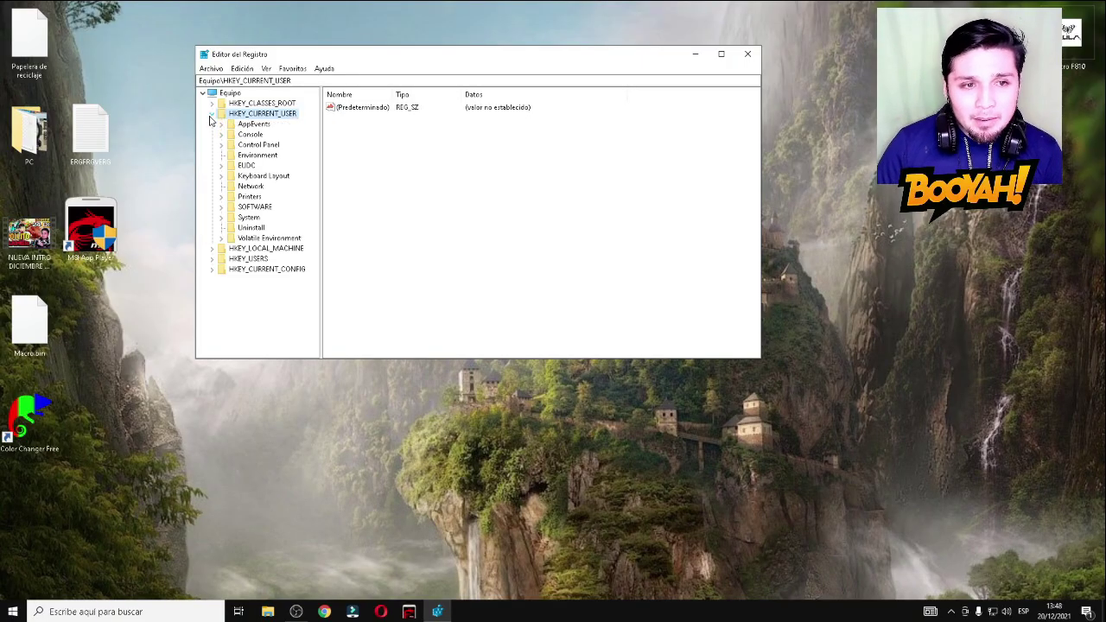
left_click(220, 206)
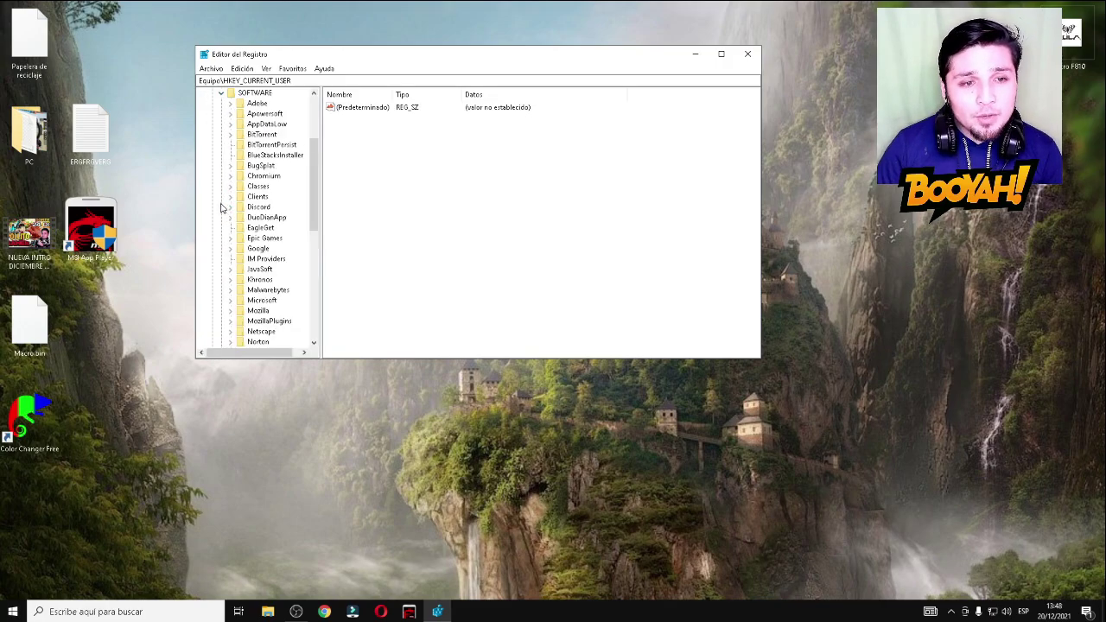
left_click(283, 155)
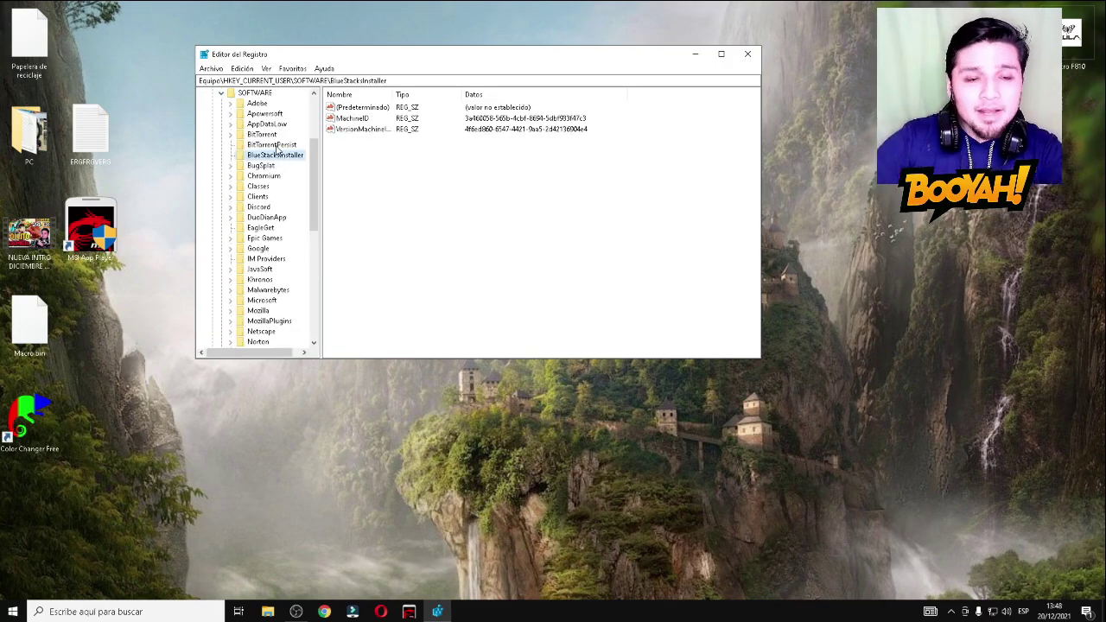
Inspect the BlueStacksInstaller key under HKEY_LOCAL_MACHINE\SOFTWARE and close the Registry Editor
left_click(223, 94)
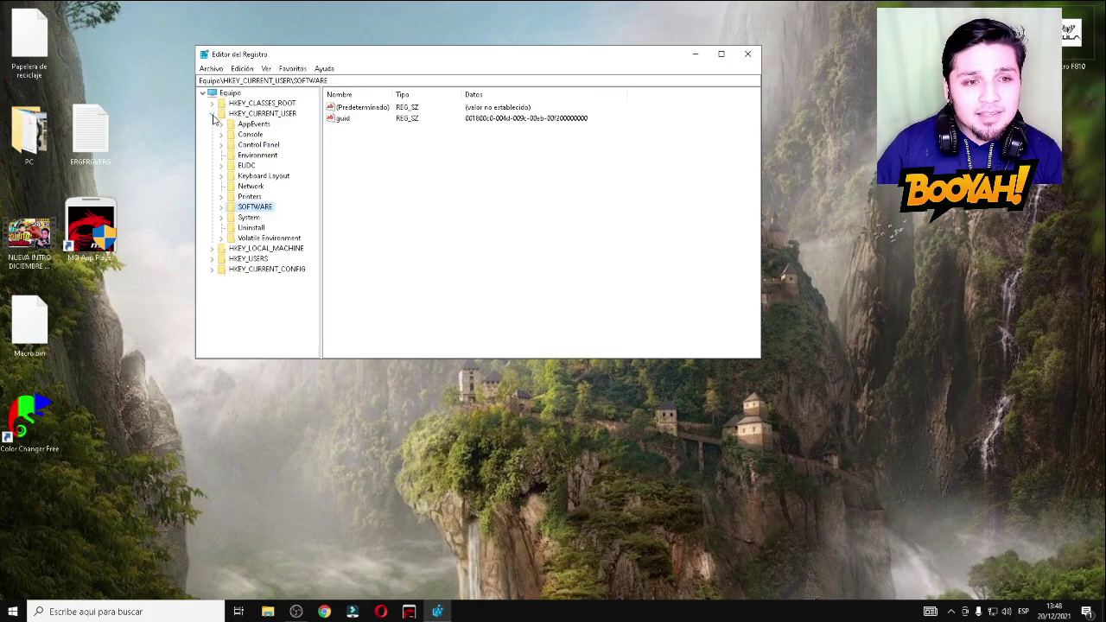
left_click(212, 115)
left_click(213, 124)
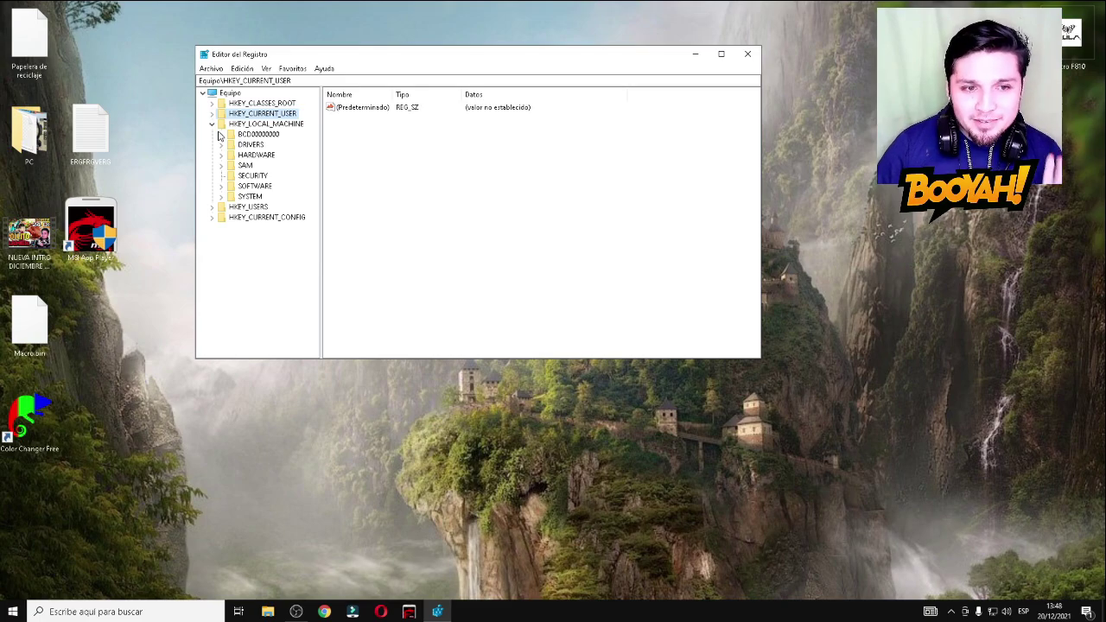
left_click(221, 186)
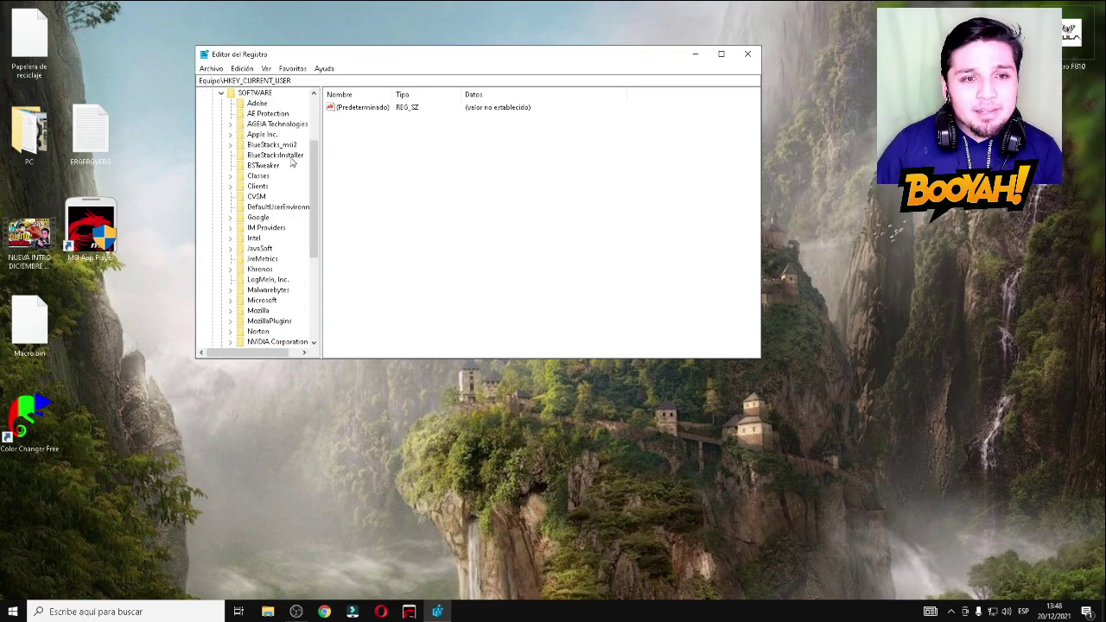
left_click(285, 157)
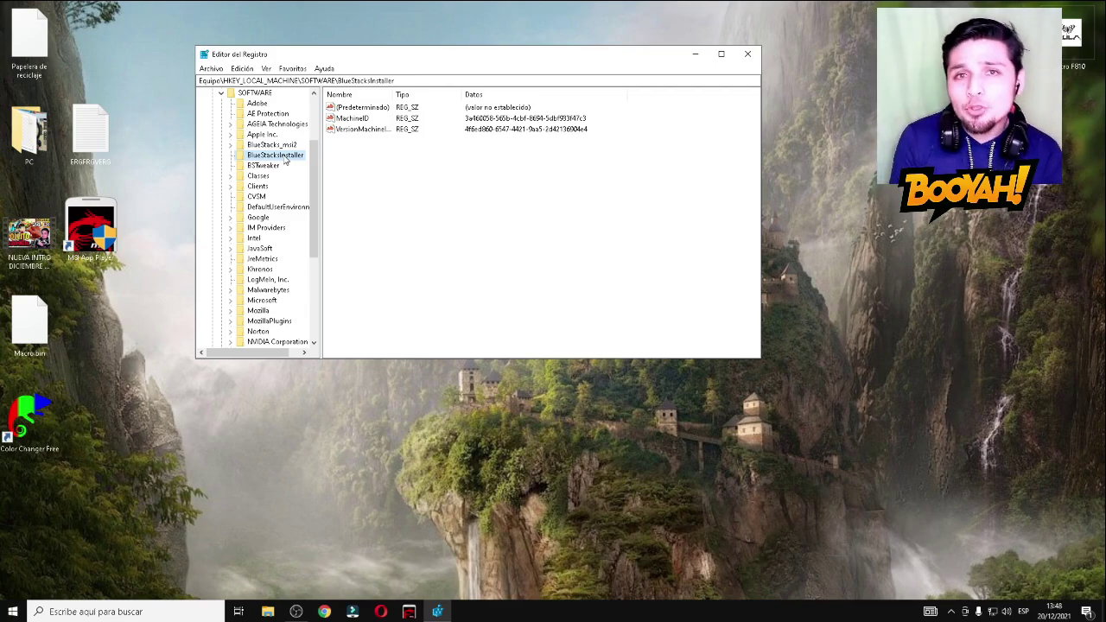
left_click(748, 52)
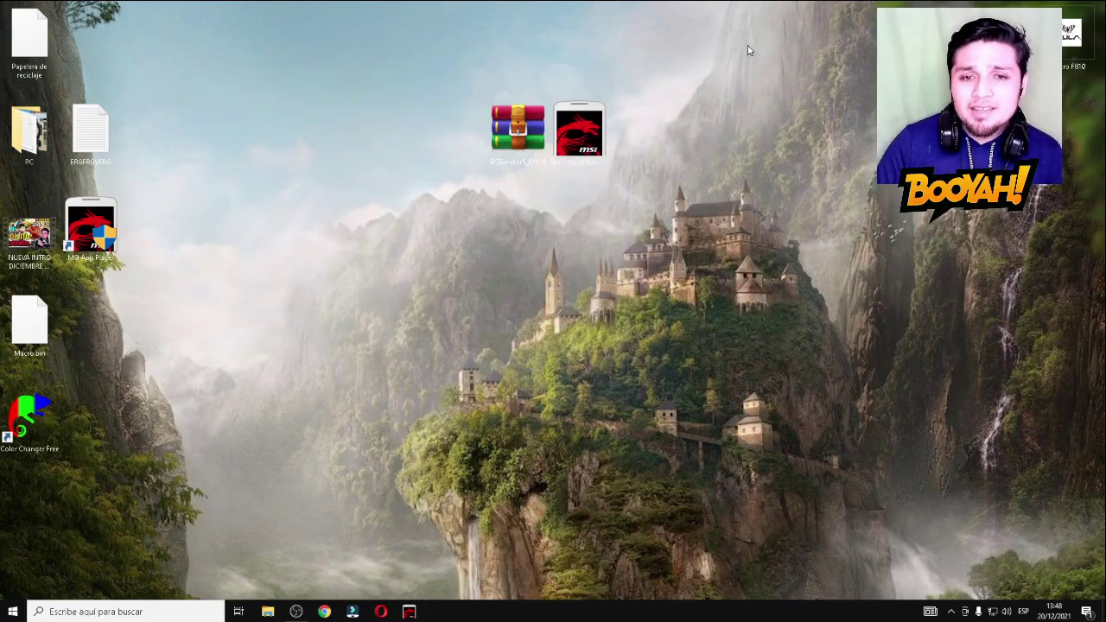
Open the extracted BSTweaker5_51610 folder in Downloads
right_click(518, 130)
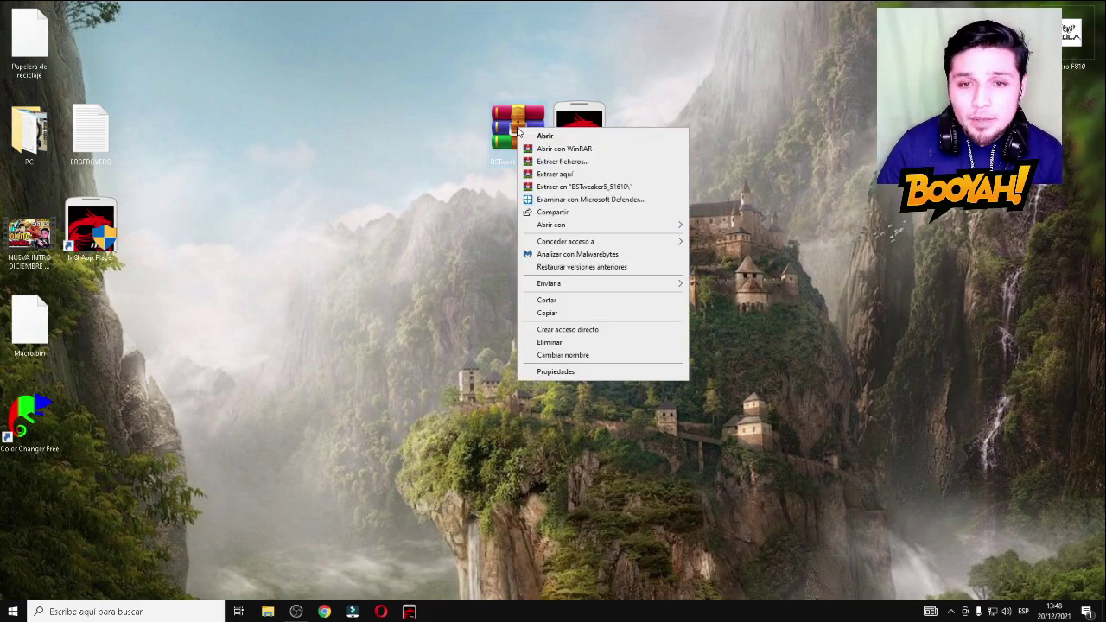
left_click(562, 189)
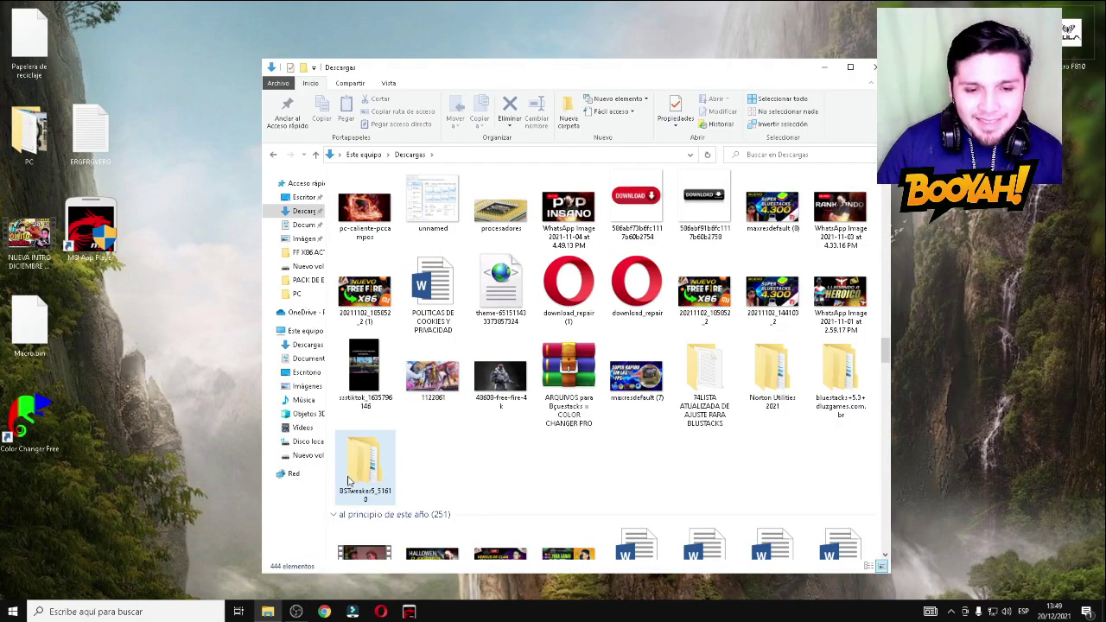
left_click_drag(424, 451, 346, 472)
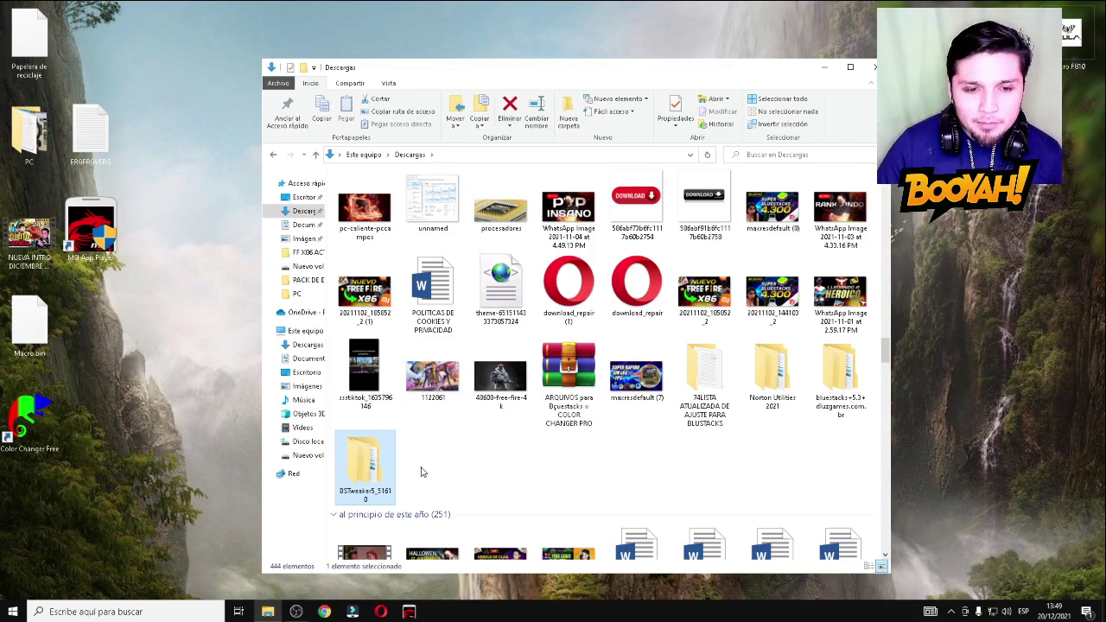
double_click(365, 462)
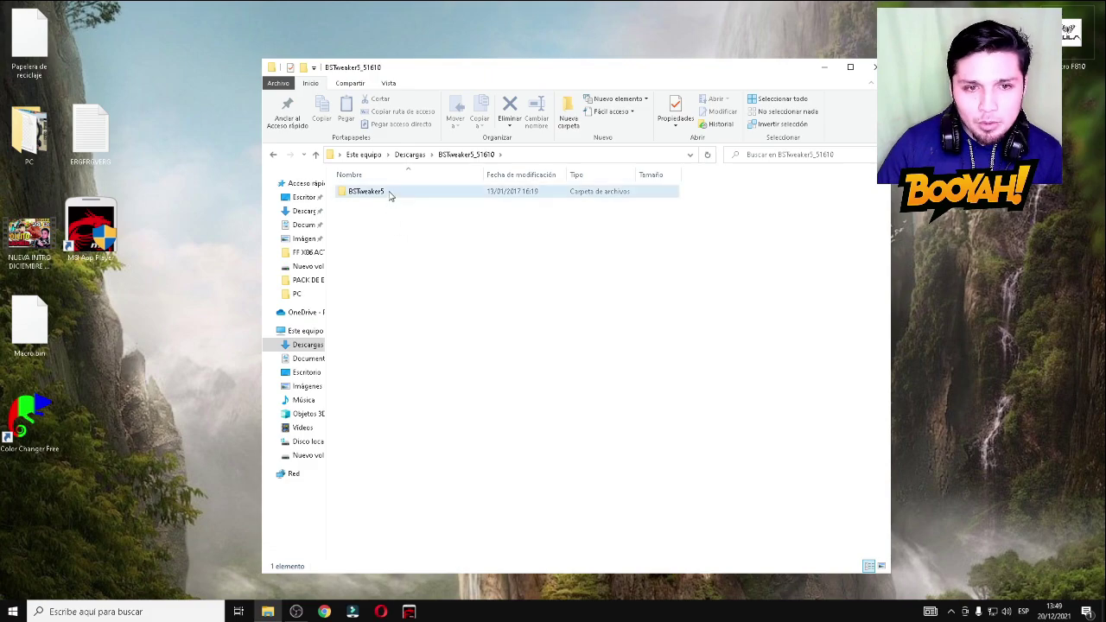
Create a shortcut to the BlueStacksTweaker5 application in the BSTweaker5 folder, move it to the desktop, and close the folder
double_click(389, 193)
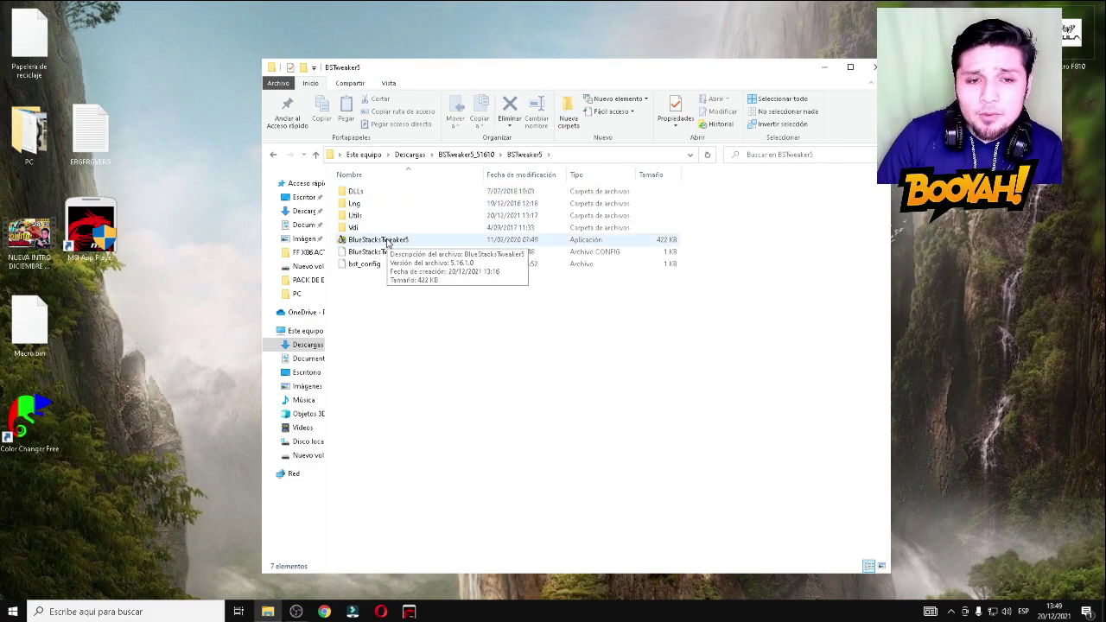
right_click(387, 244)
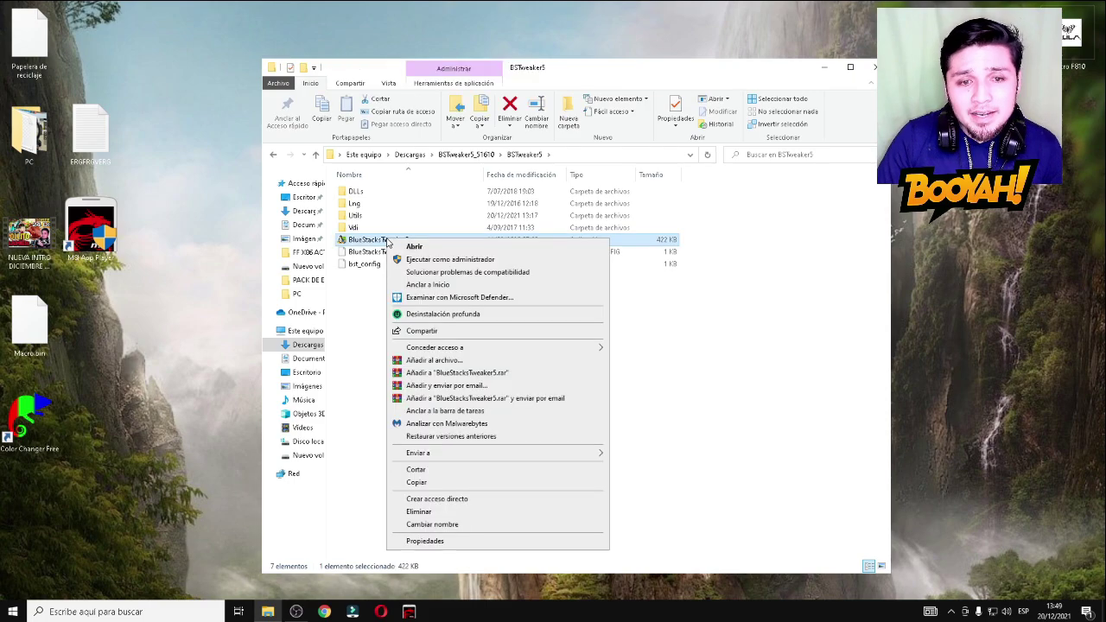
left_click(451, 500)
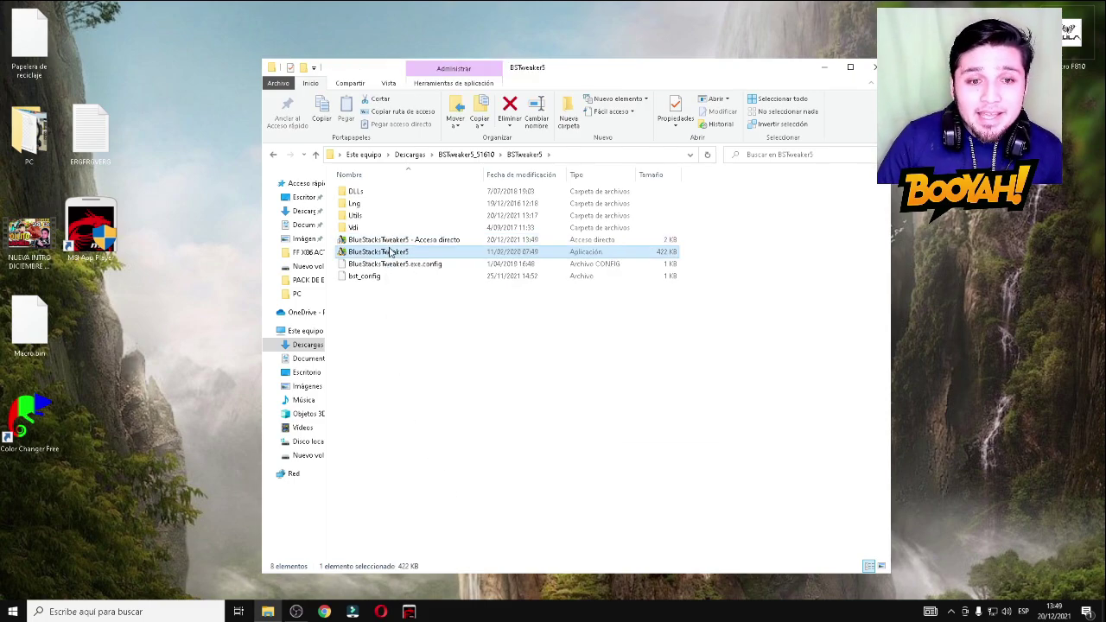
left_click_drag(396, 241, 137, 80)
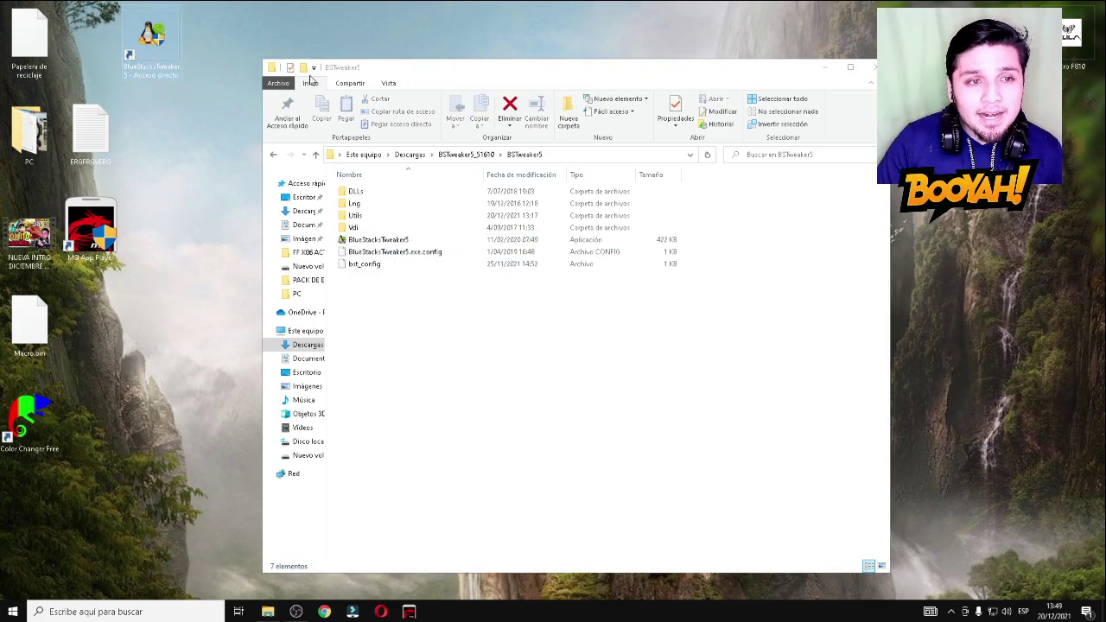
left_click(871, 67)
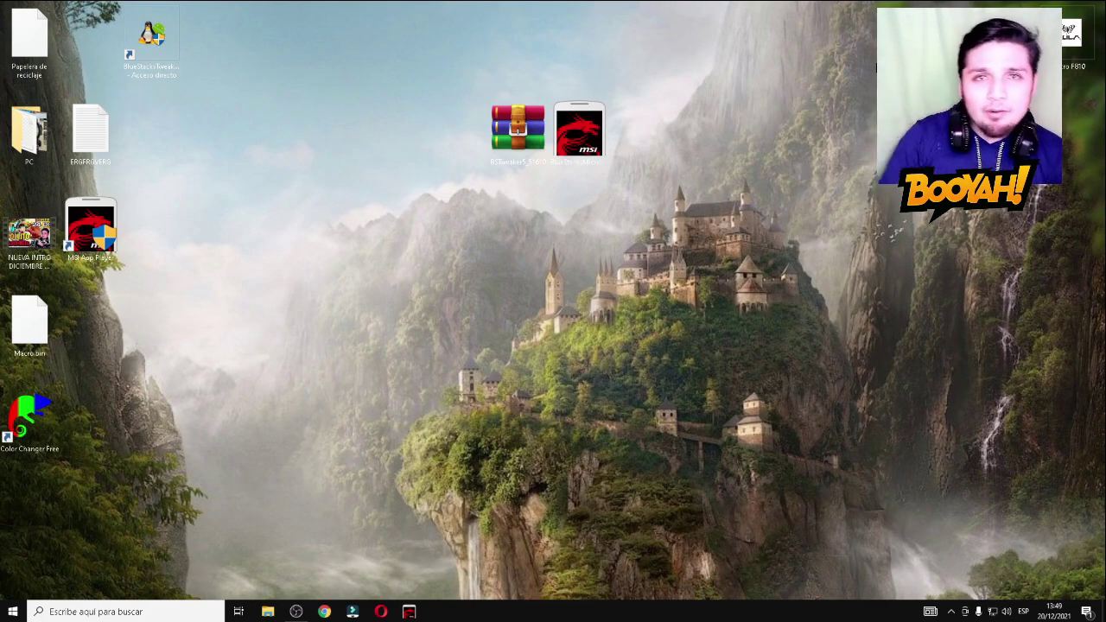
Rearrange the desktop icons, separating the BSTweaker5_51610 archive and MSI installer from the BlueStacksTweaker5 and MSI App Player shortcuts
left_click_drag(151, 39, 87, 39)
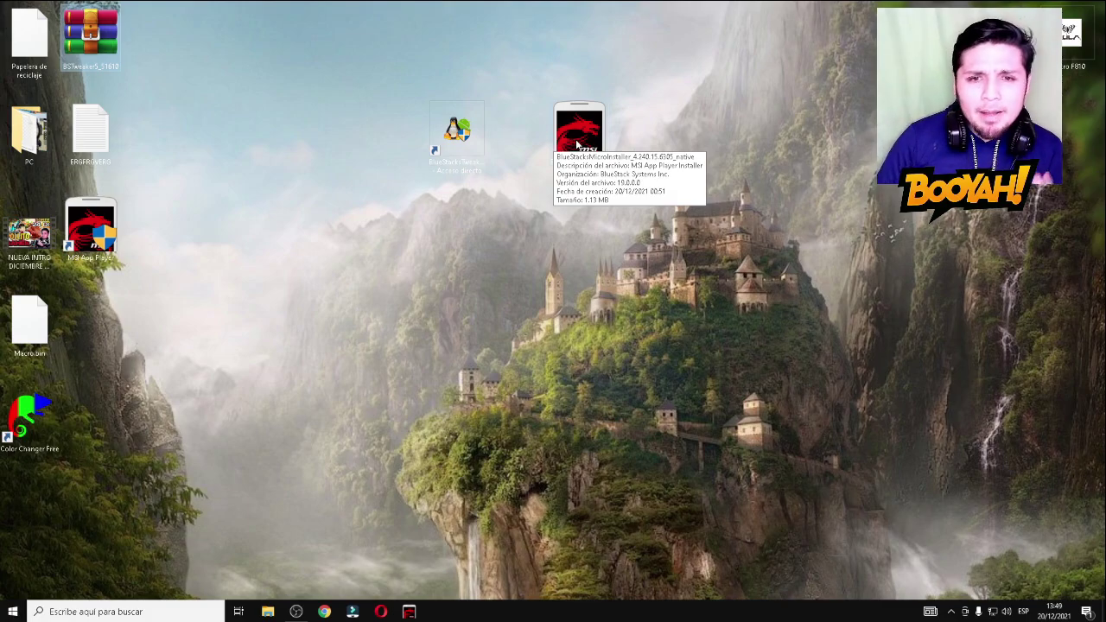
left_click_drag(576, 141, 209, 43)
left_click_drag(91, 226, 523, 129)
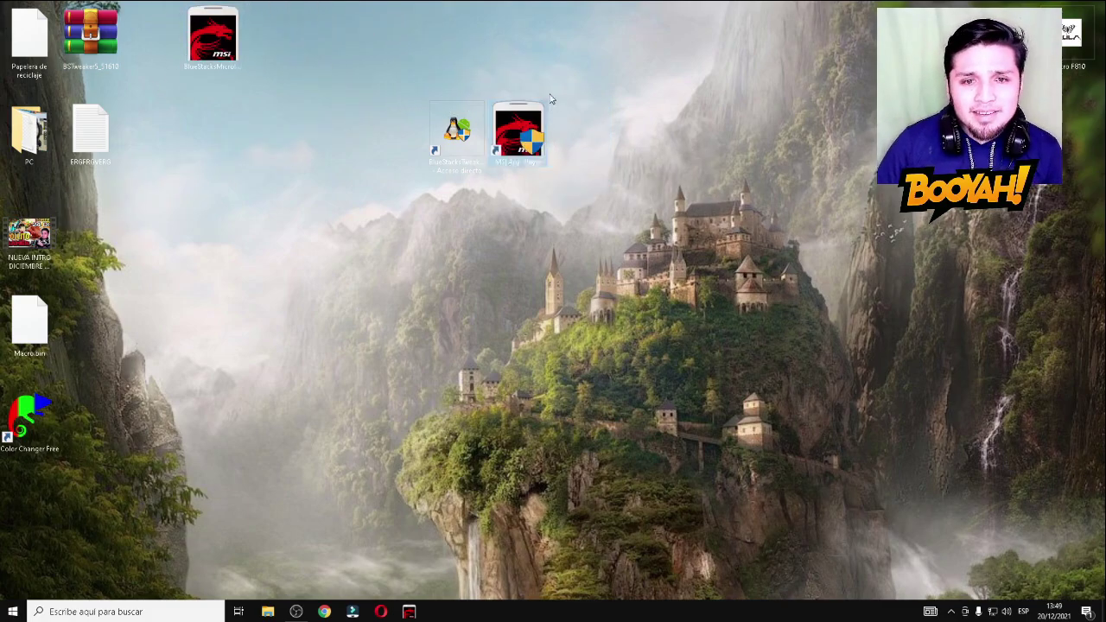
Check the run-as-administrator option in the MSI App Player shortcut's compatibility properties and accept the dialog
right_click(519, 140)
left_click(579, 428)
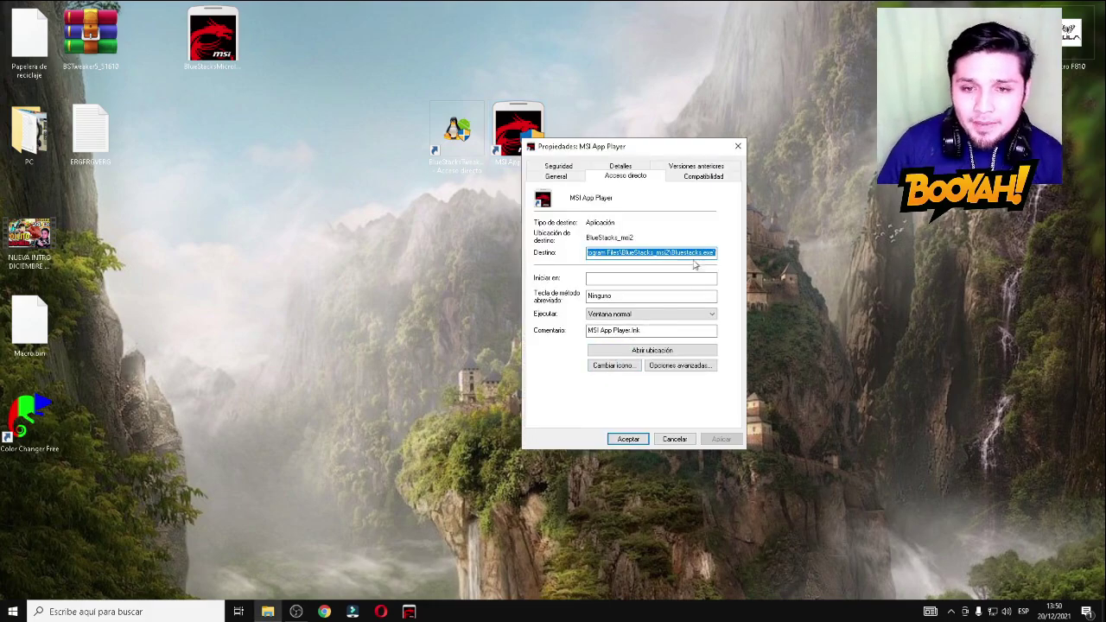
left_click(705, 178)
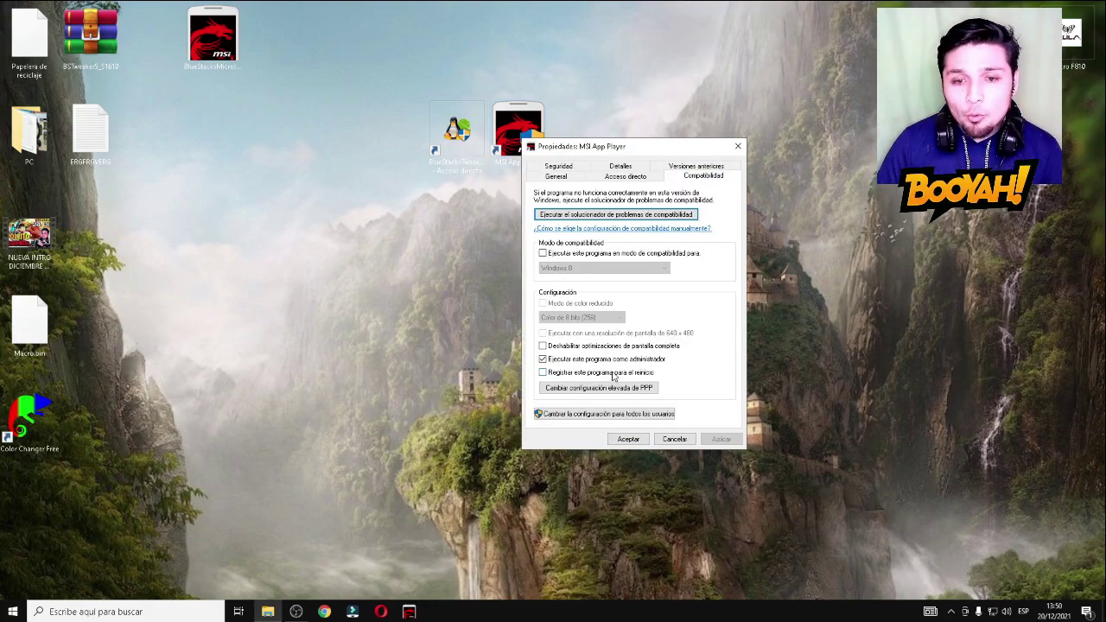
left_click(628, 439)
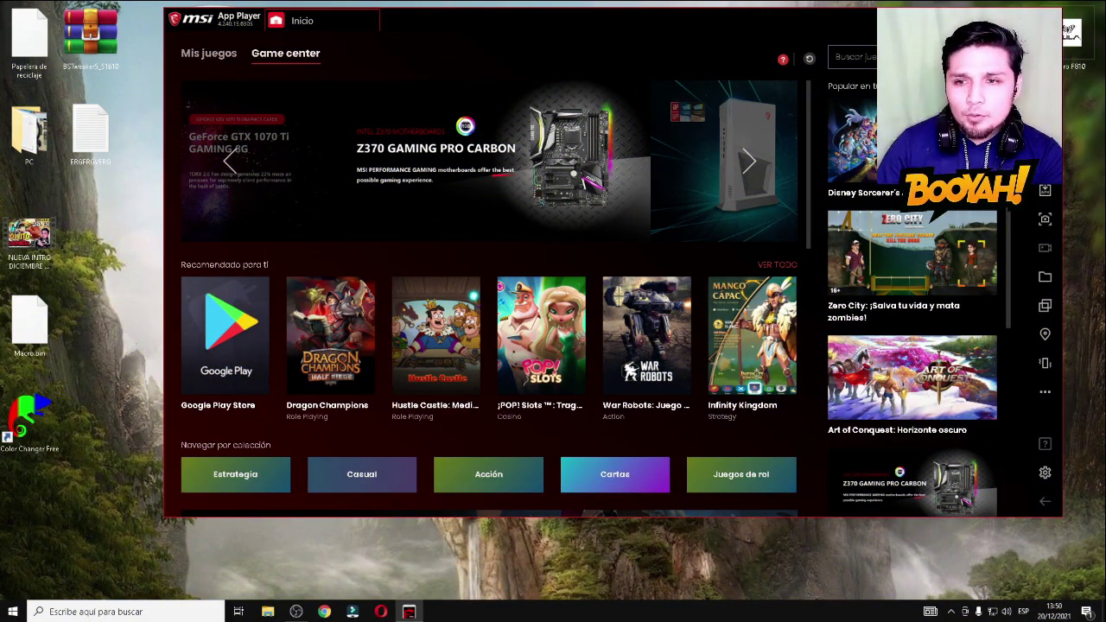
Display the Mis juegos list in MSI App Player and reposition the emulator window on the desktop
left_click(209, 52)
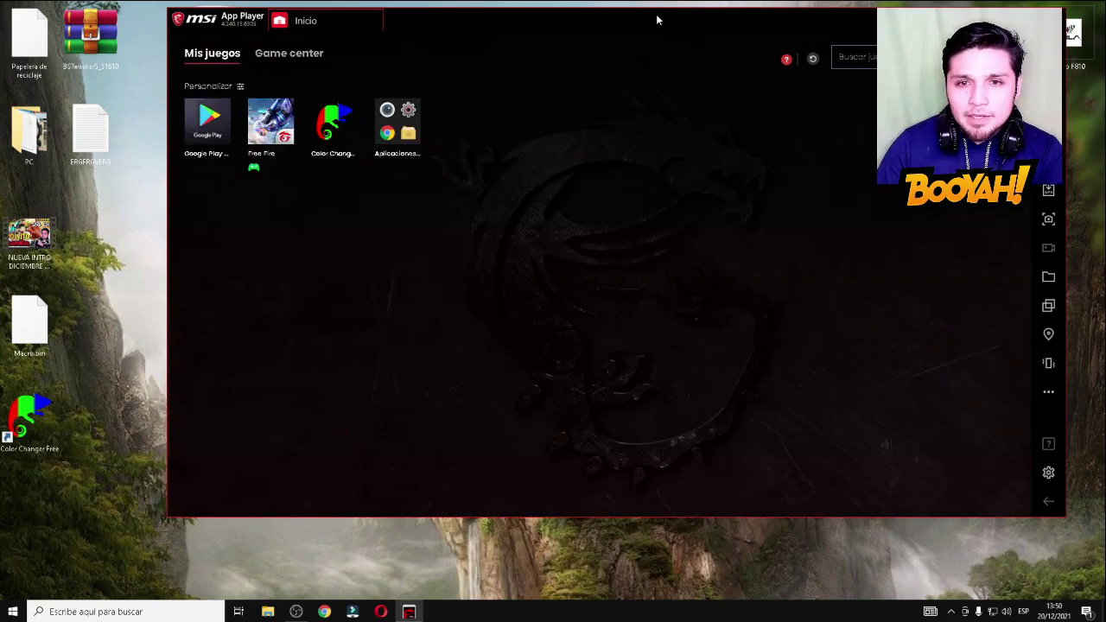
left_click_drag(618, 23, 650, 24)
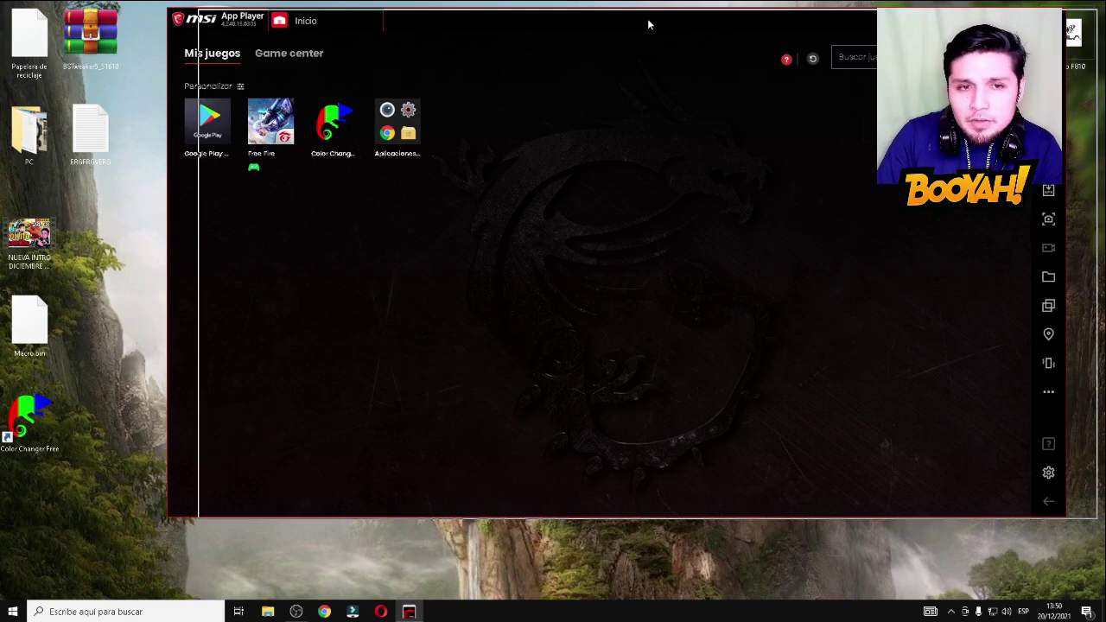
left_click_drag(649, 24, 653, 19)
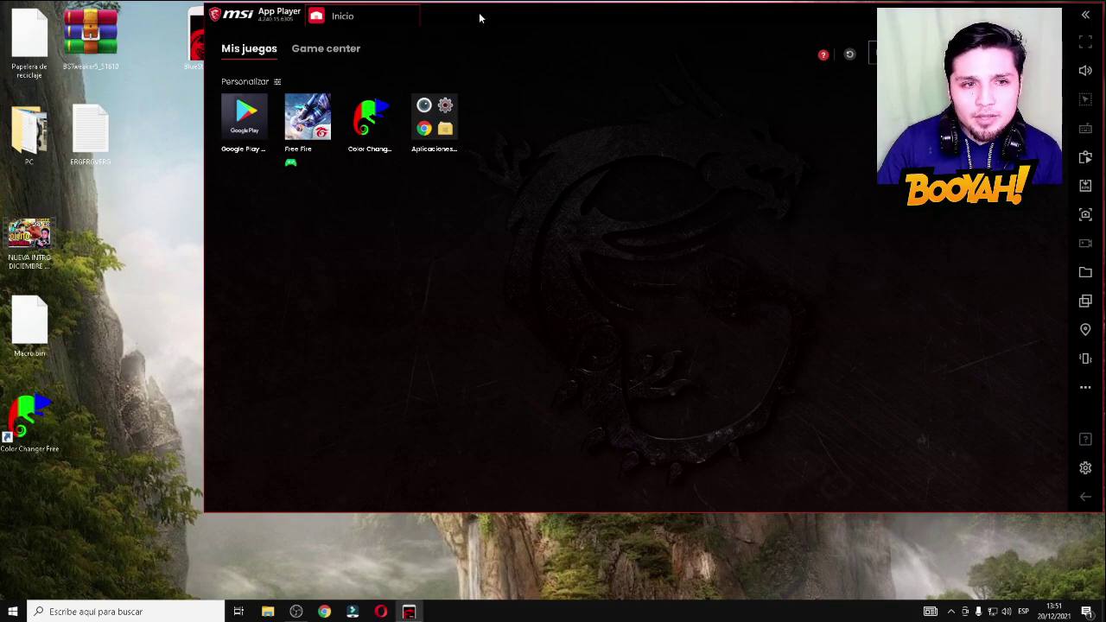
left_click_drag(479, 17, 605, 104)
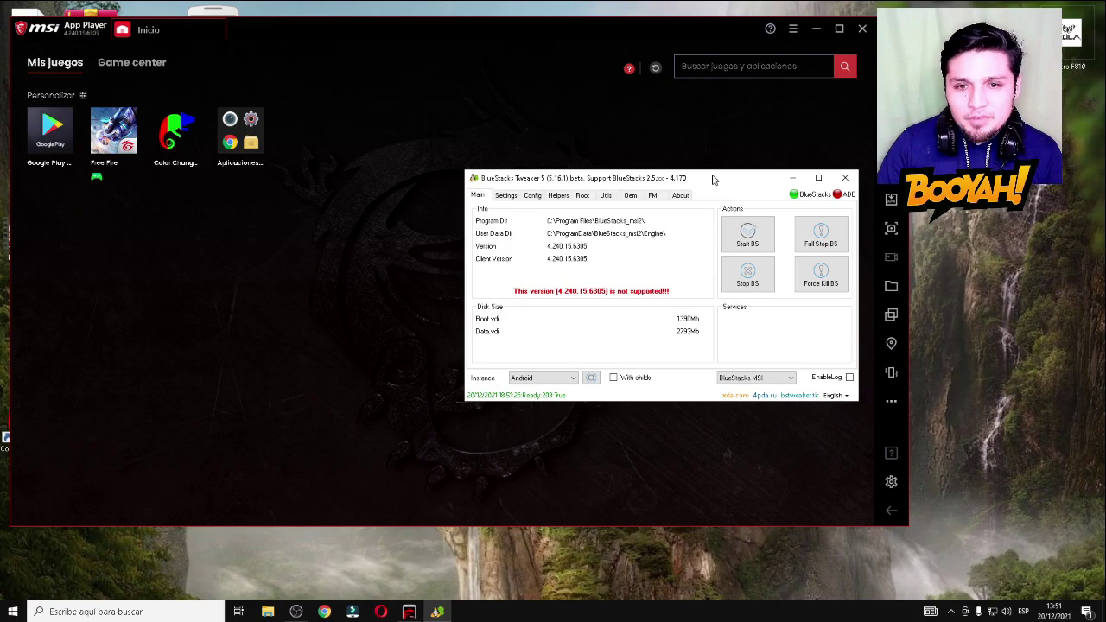
Stop the running emulator from BlueStacks Tweaker and dismiss the .NET Framework error dialog
left_click_drag(714, 177, 597, 207)
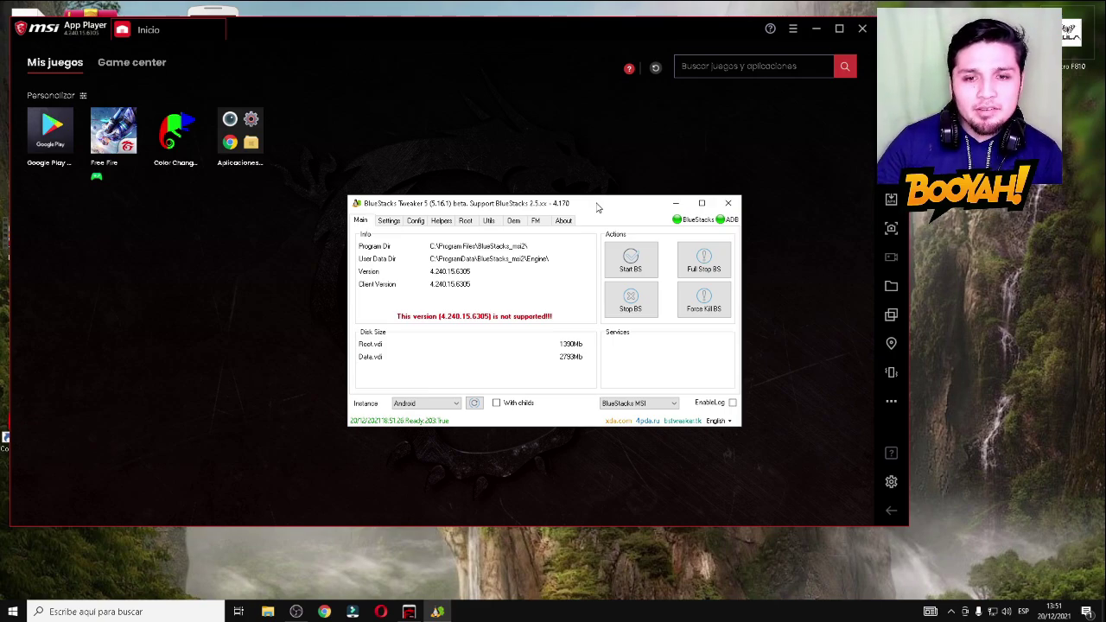
left_click(635, 313)
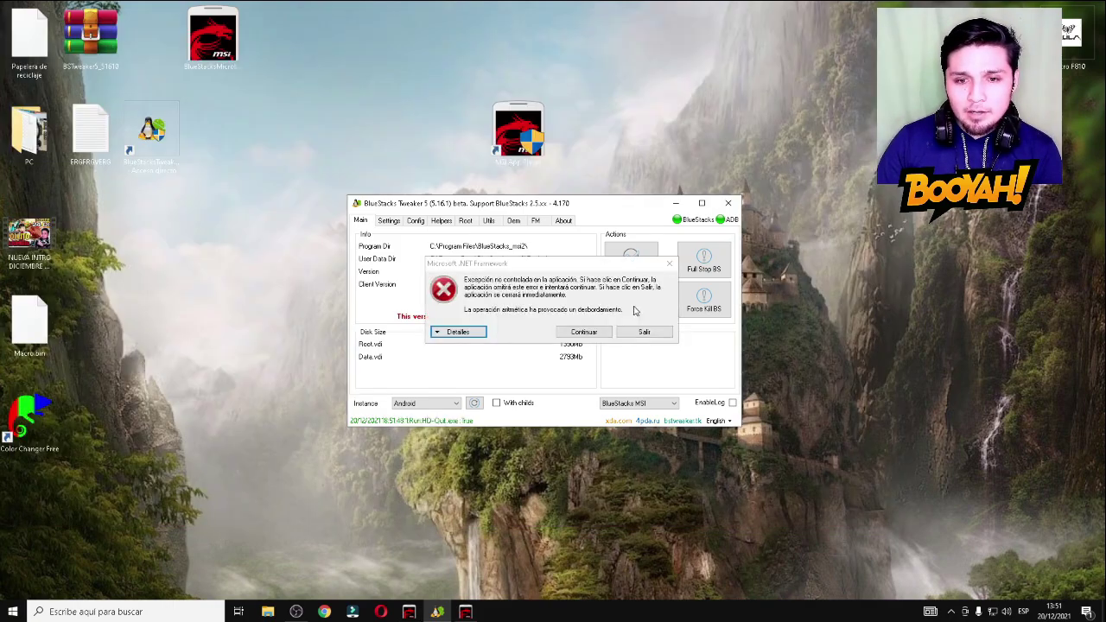
left_click(669, 263)
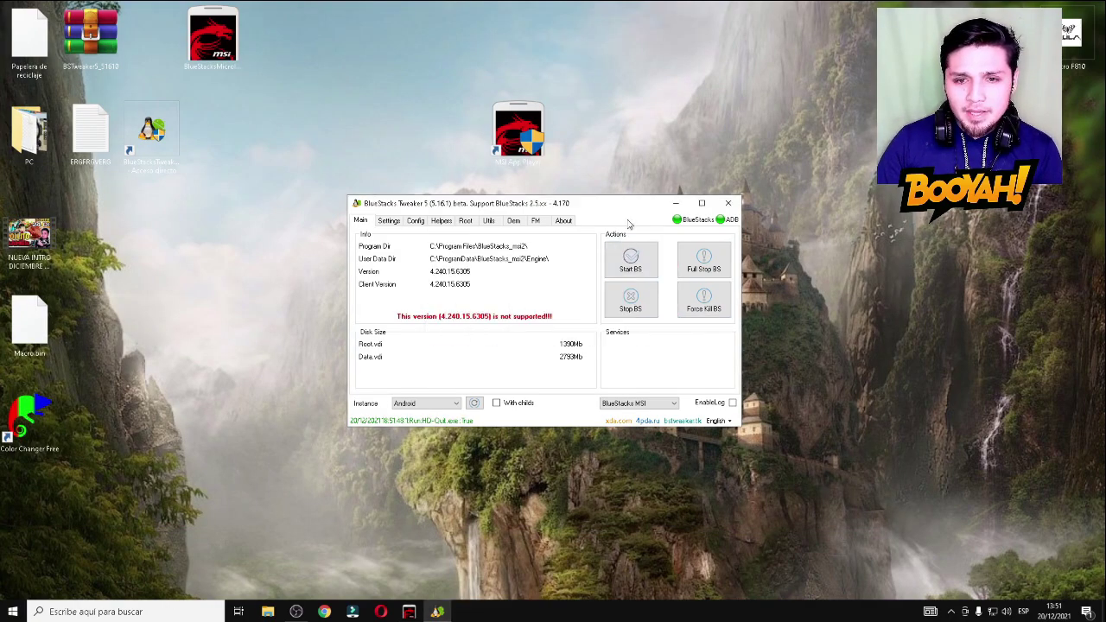
left_click_drag(639, 208, 601, 205)
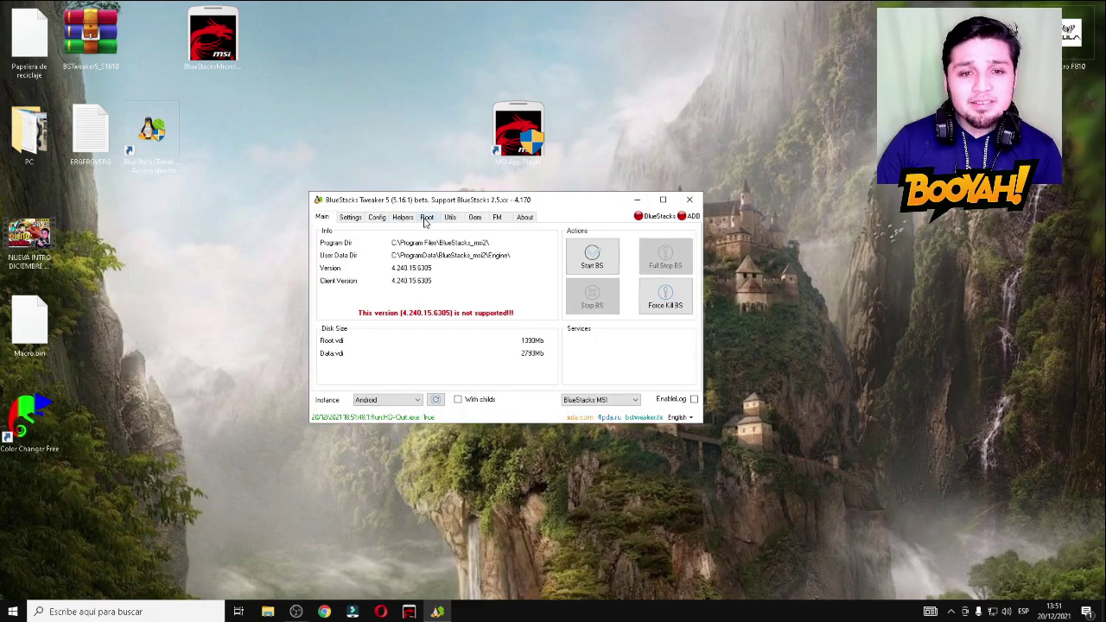
Unlock root for the stopped emulator in BlueStacks Tweaker and start the emulator again
left_click(427, 218)
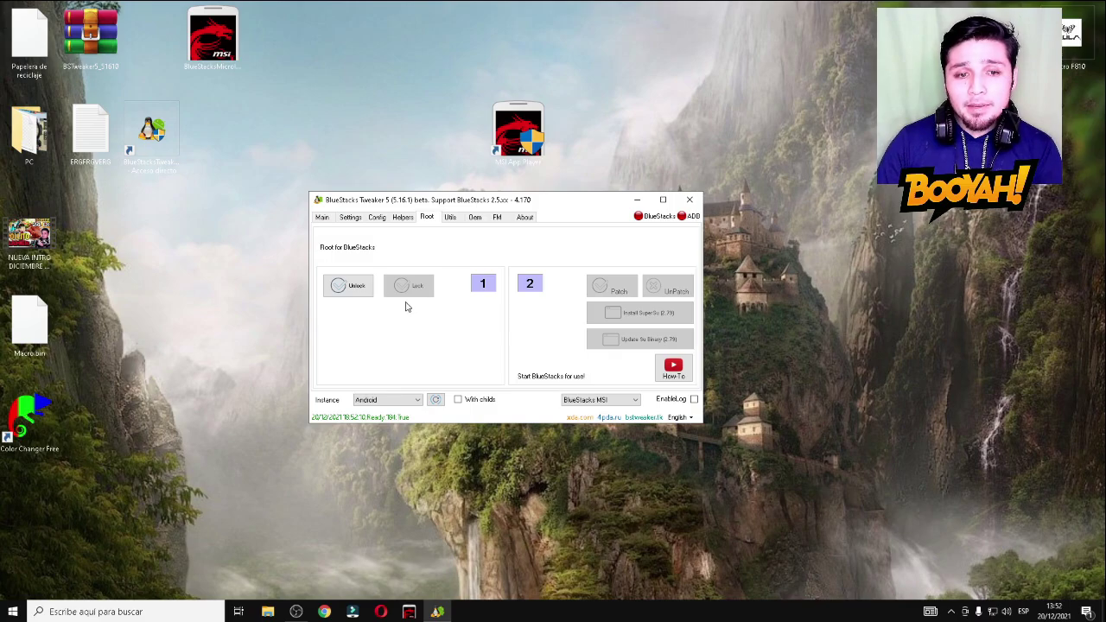
left_click(350, 290)
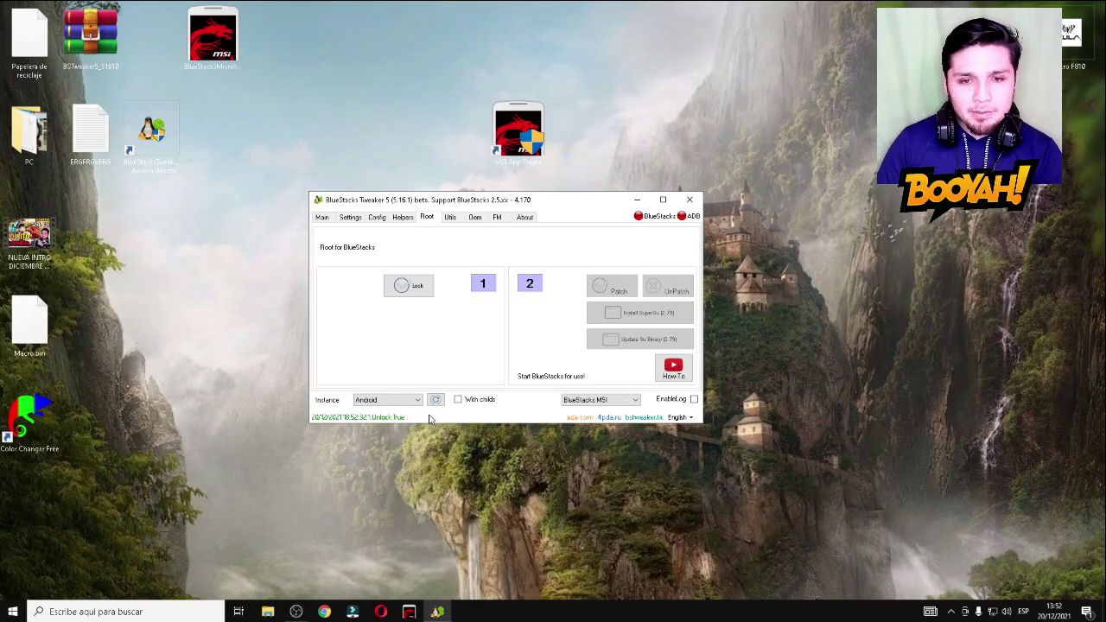
left_click(322, 218)
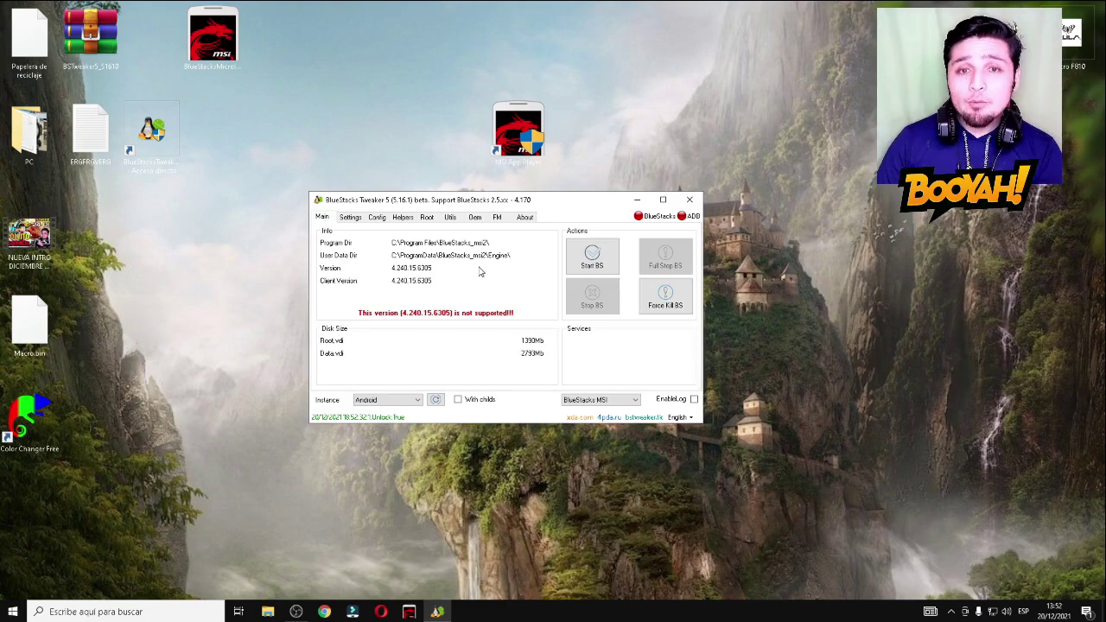
left_click(595, 262)
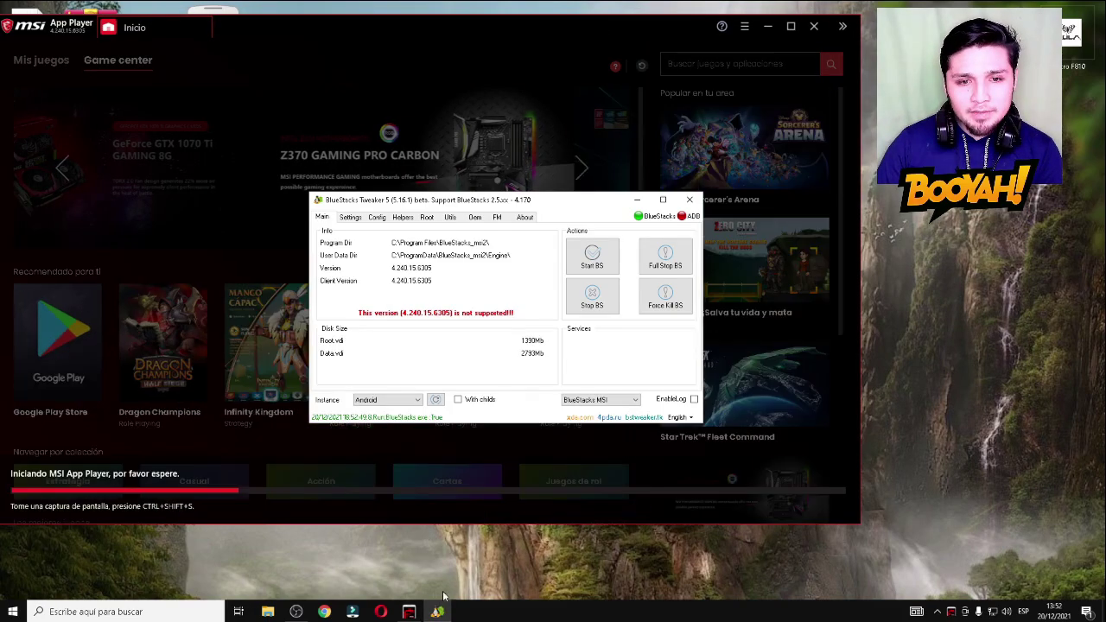
left_click_drag(643, 201, 637, 162)
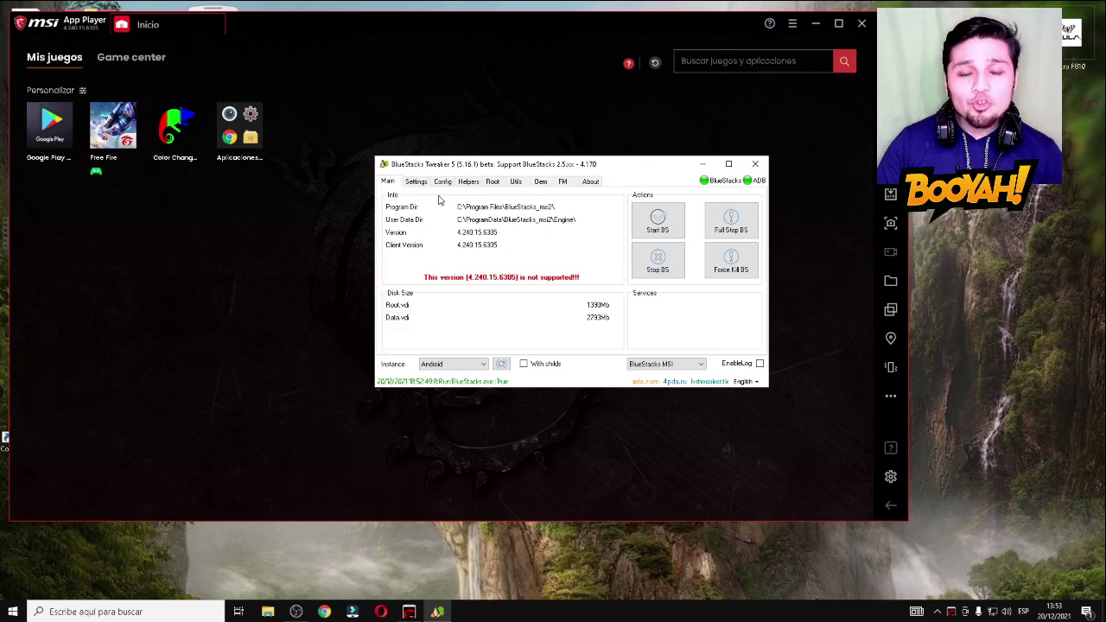
Apply the root patch to the running emulator and close BlueStacks Tweaker
left_click(495, 182)
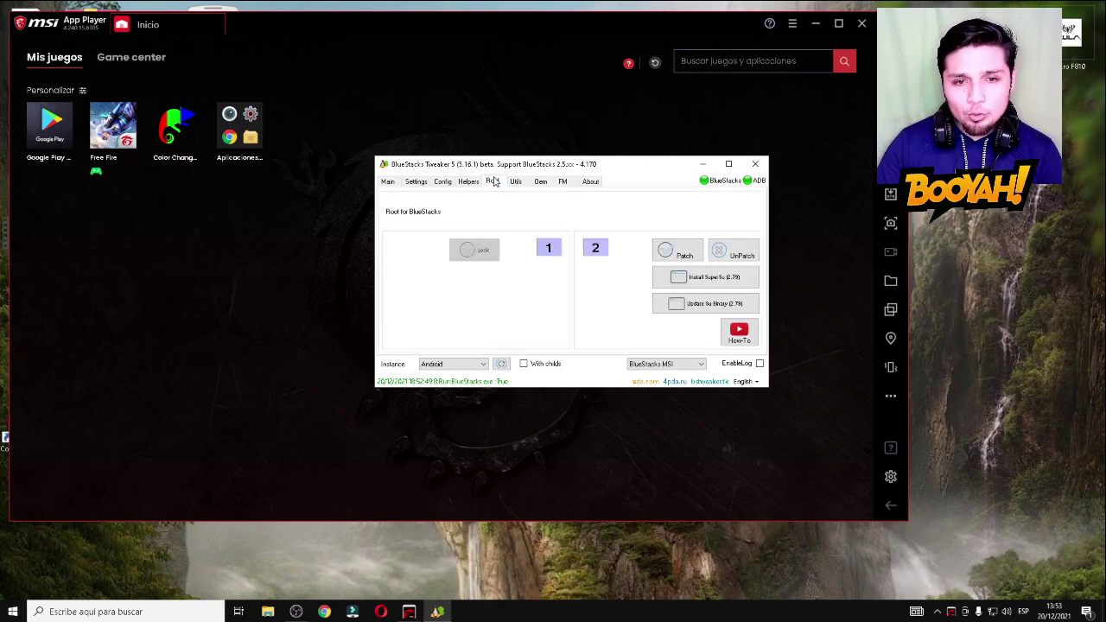
left_click(685, 256)
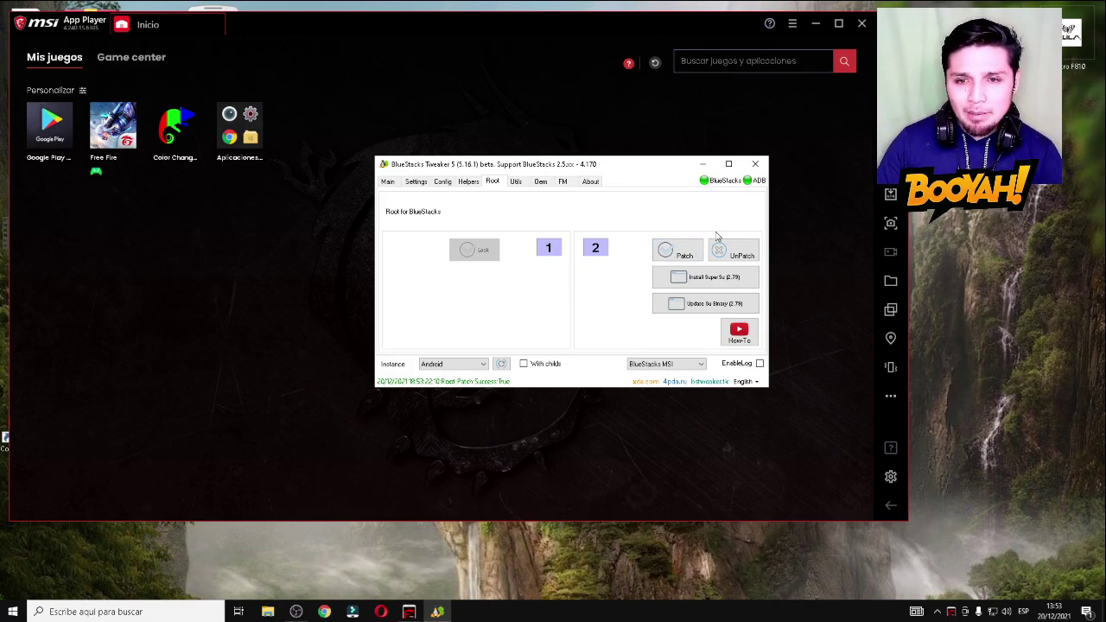
left_click(756, 163)
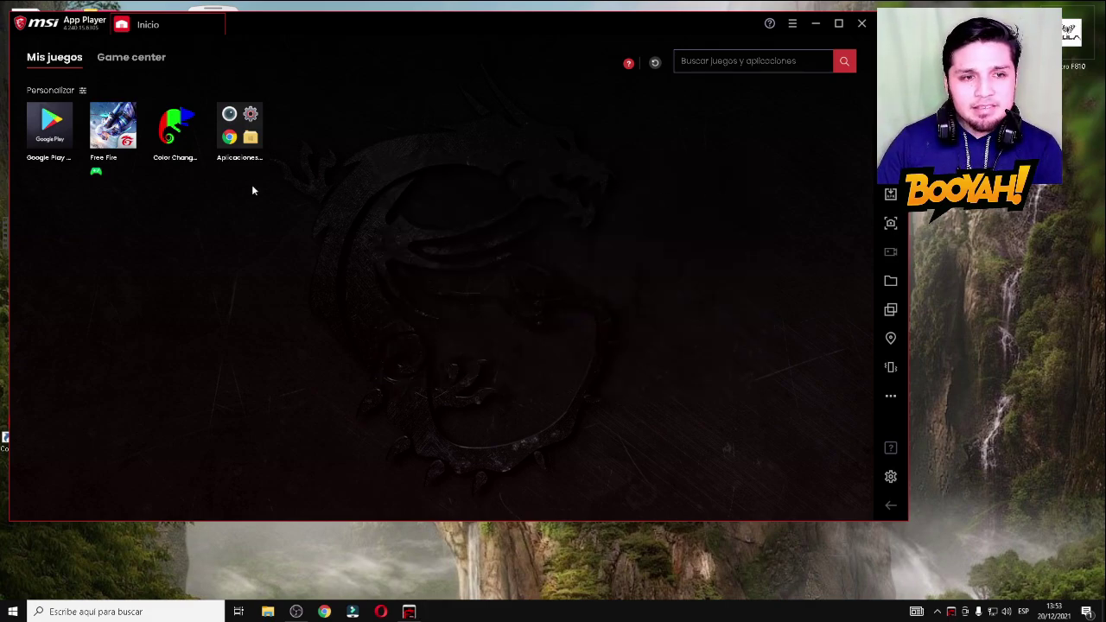
Launch Color Changer Free in the emulator, accept the SuperSU recommendation, and close the app
left_click(178, 134)
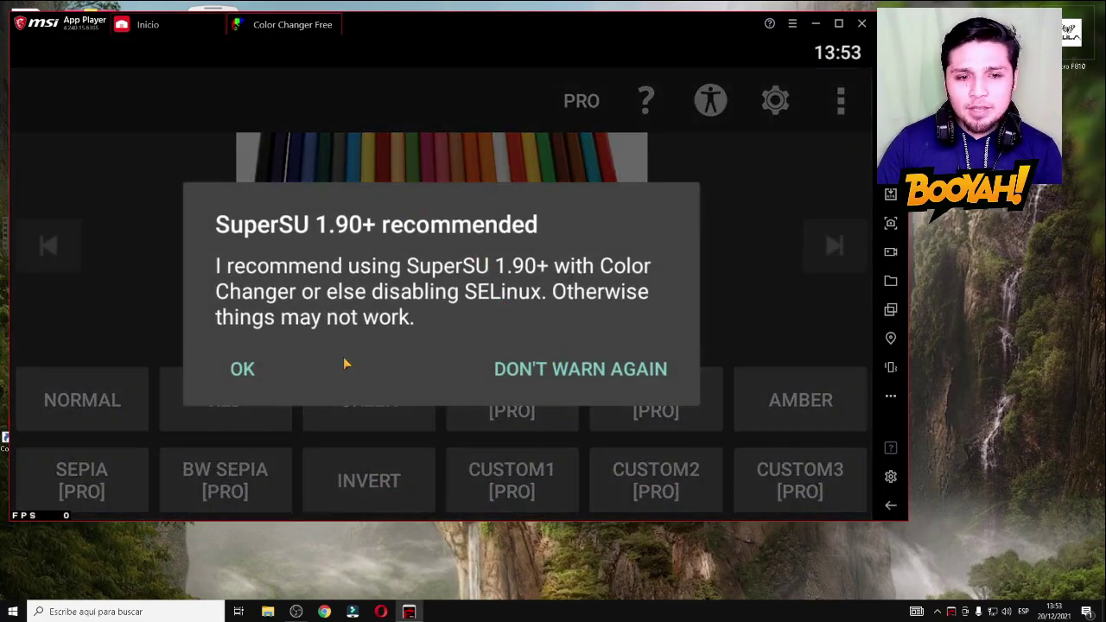
left_click(257, 368)
left_click(518, 479)
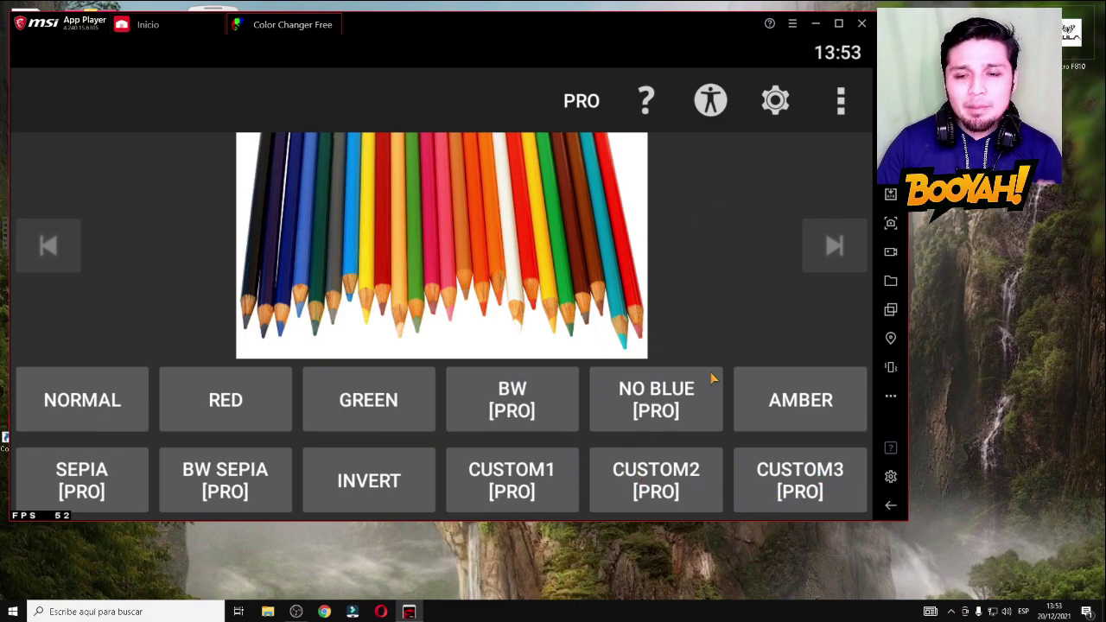
left_click(337, 18)
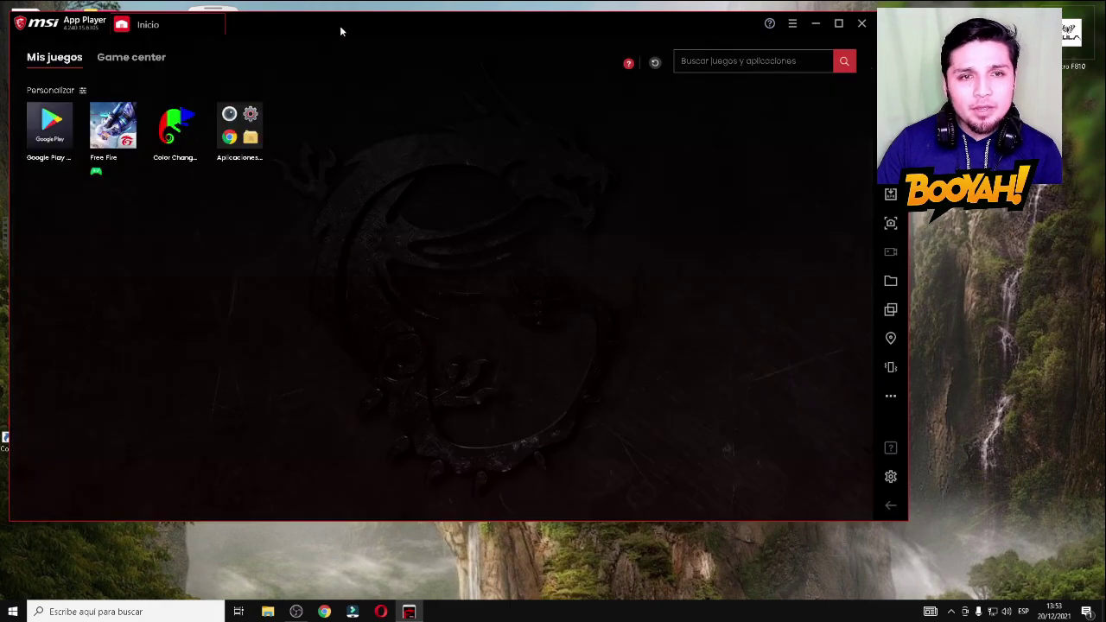
Set the emulator's frame rate to 90 FPS in the Engine settings, keeping high frame rates enabled, and save the changes
left_click_drag(509, 30, 514, 29)
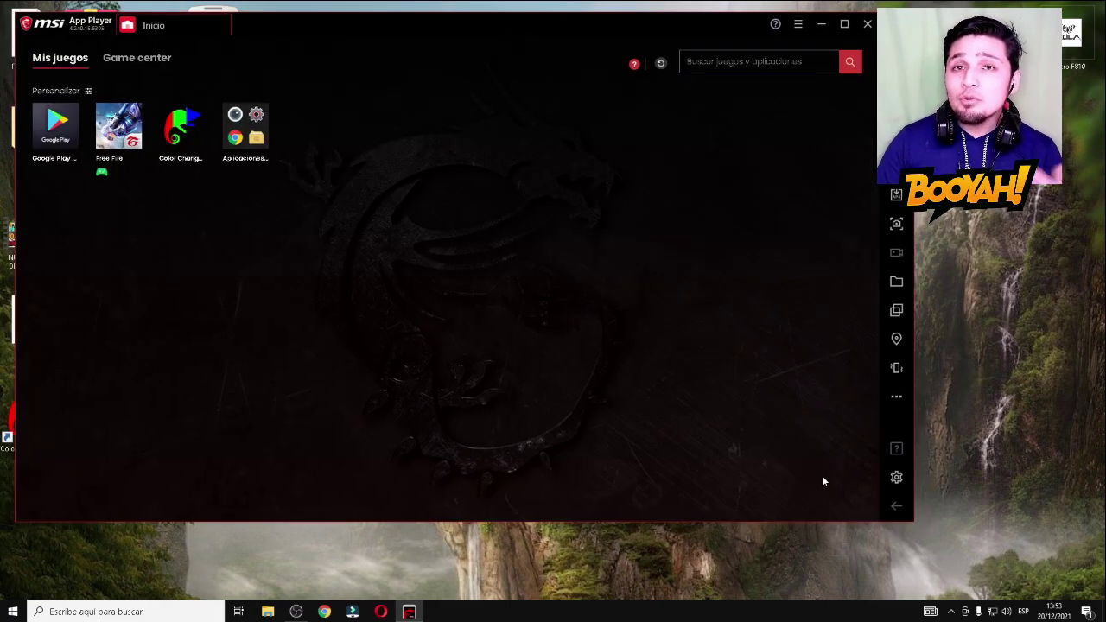
left_click(897, 478)
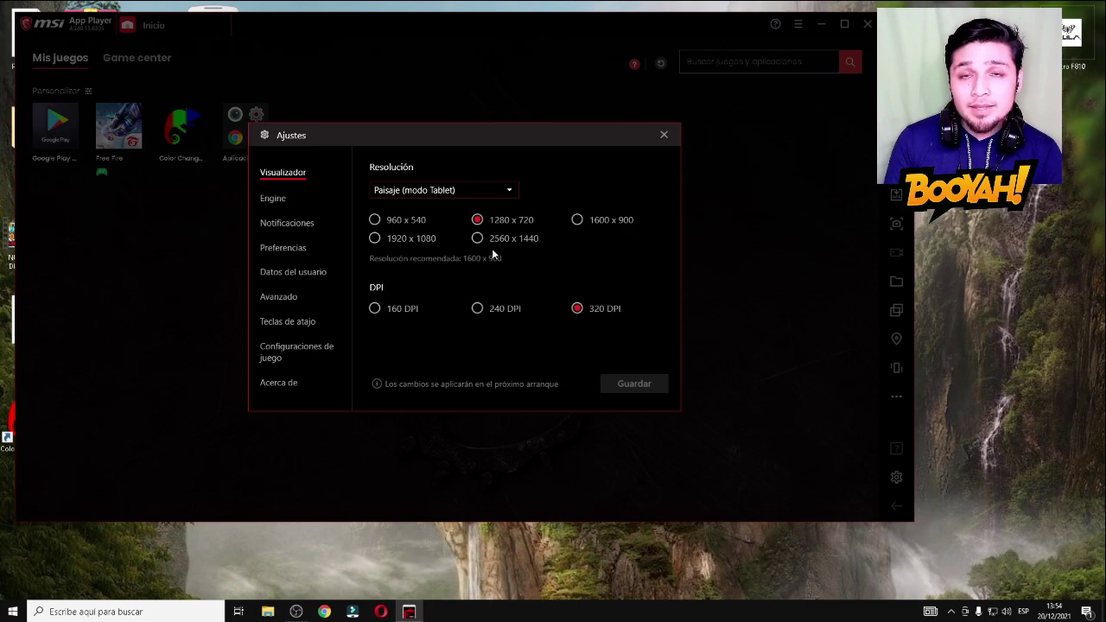
left_click(272, 199)
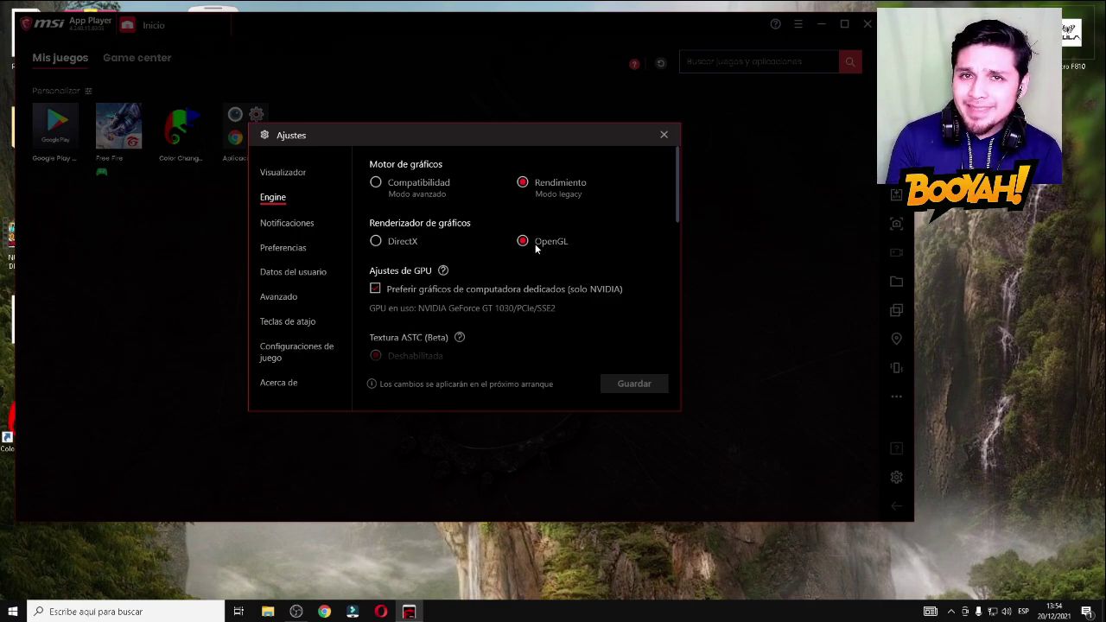
scroll(483, 273, "down", 2)
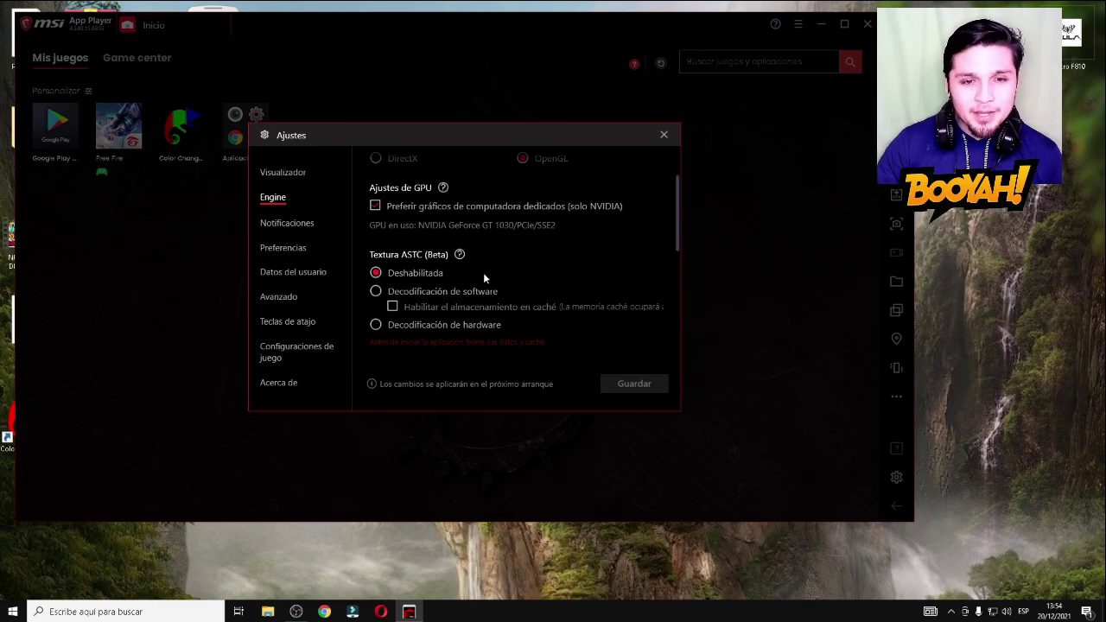
scroll(500, 251, "down", 4)
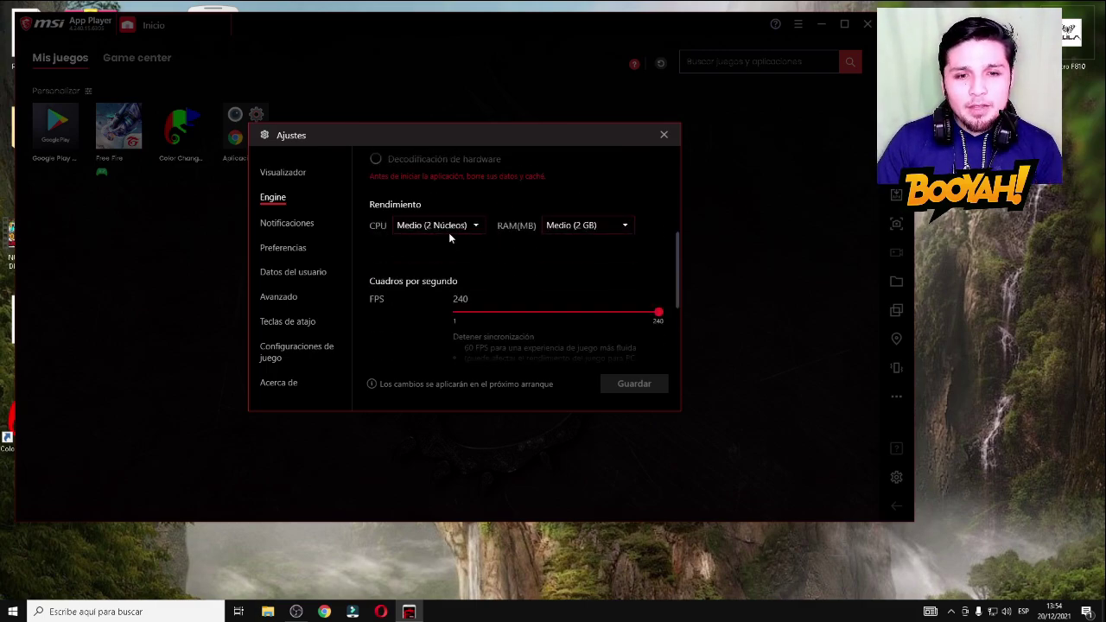
scroll(419, 277, "down", 1)
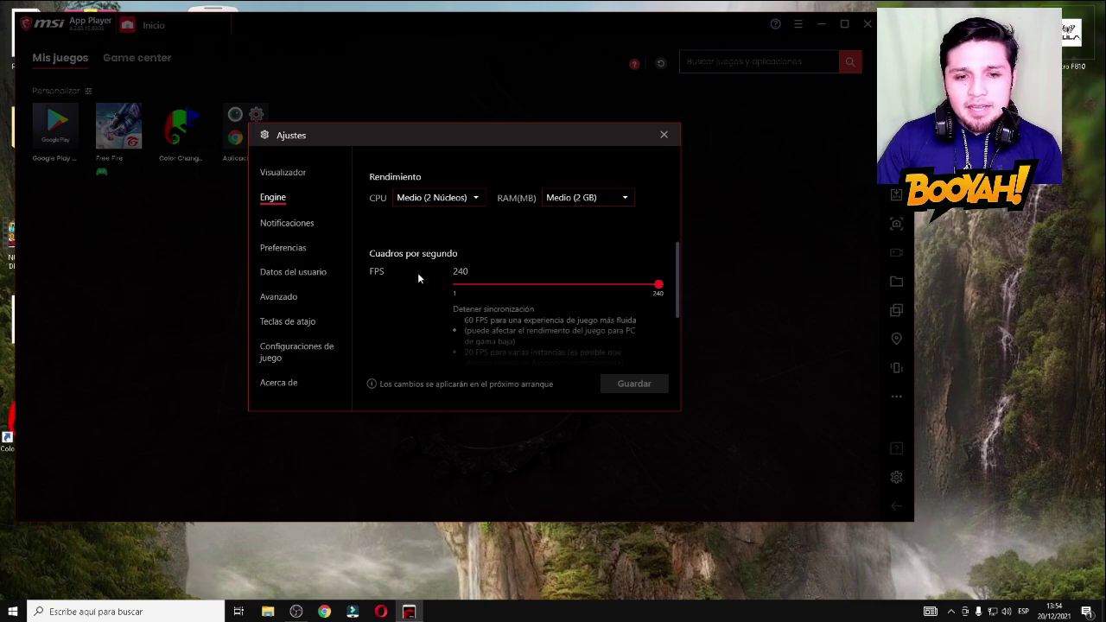
scroll(418, 272, "down", 1)
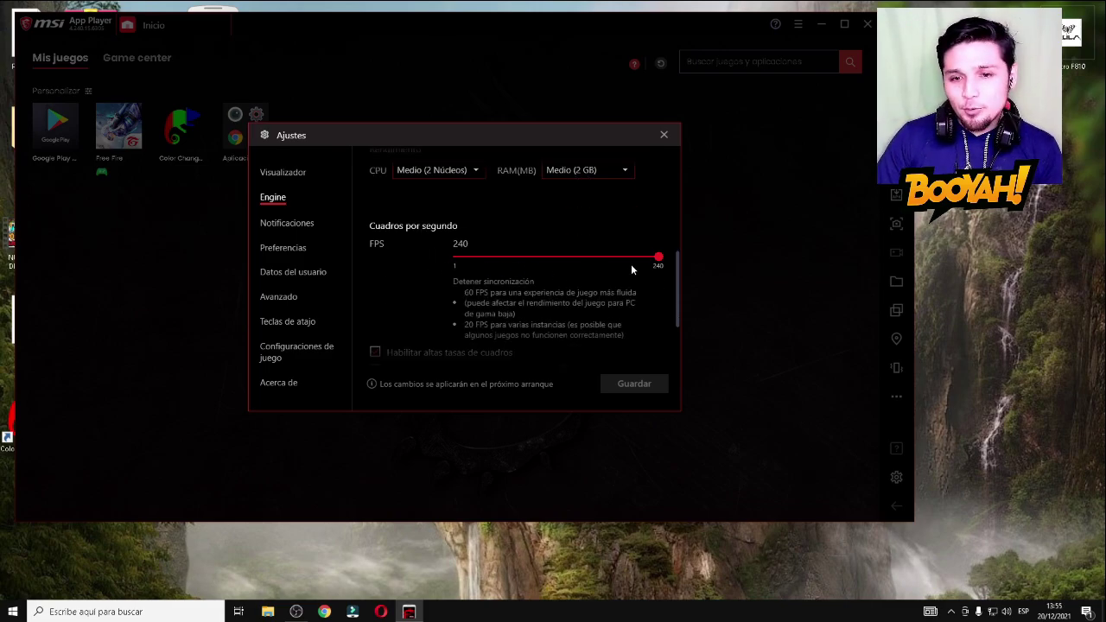
left_click_drag(658, 263, 535, 268)
scroll(474, 248, "down", 3)
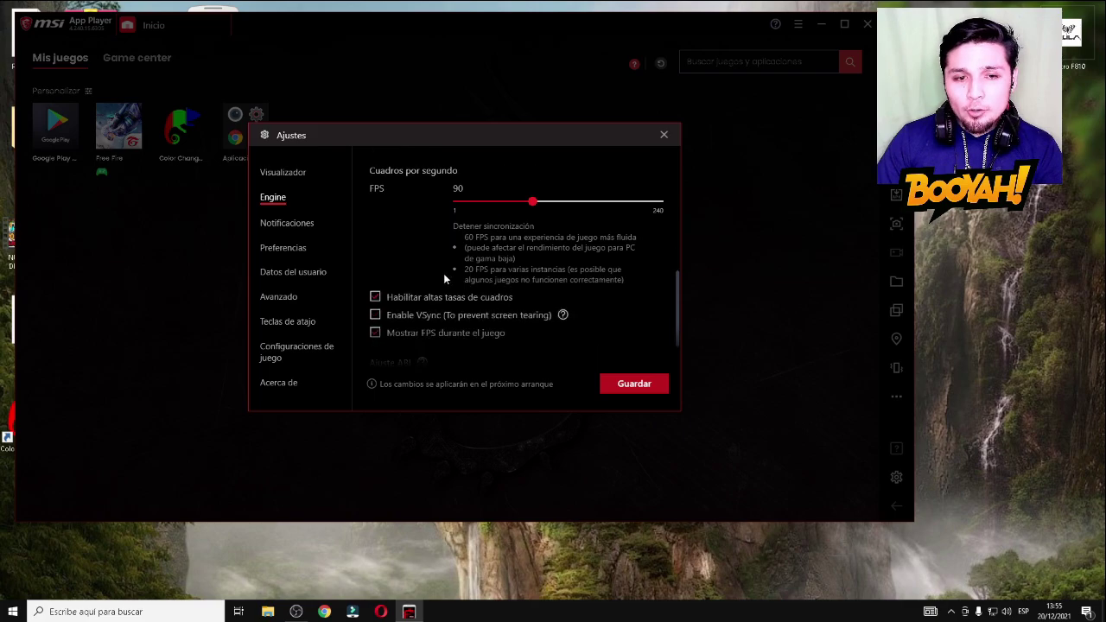
left_click(375, 271)
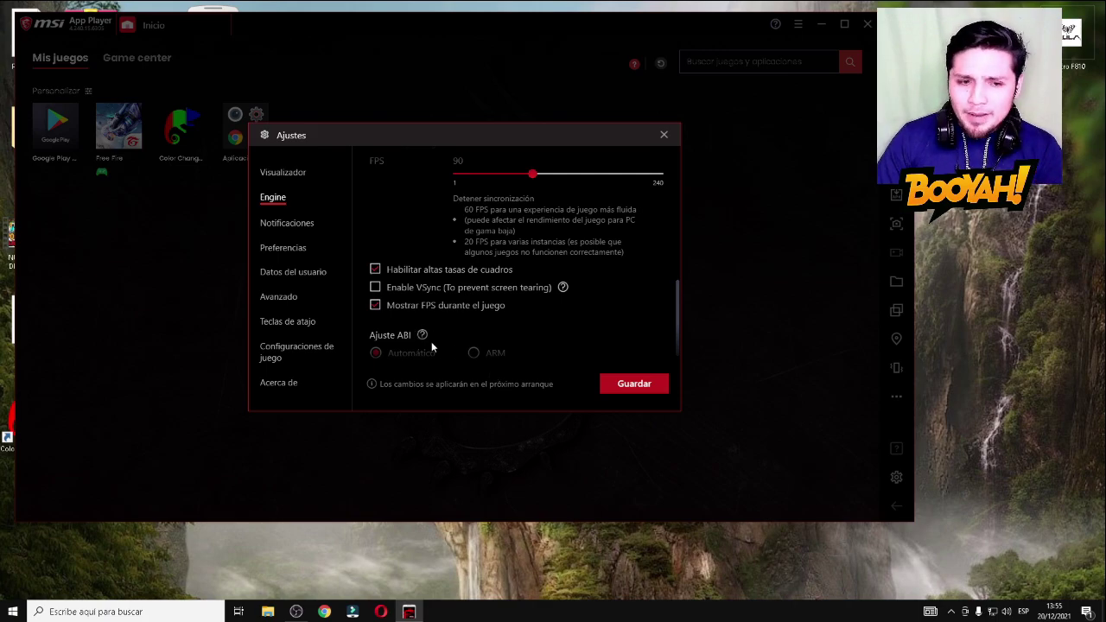
left_click(634, 383)
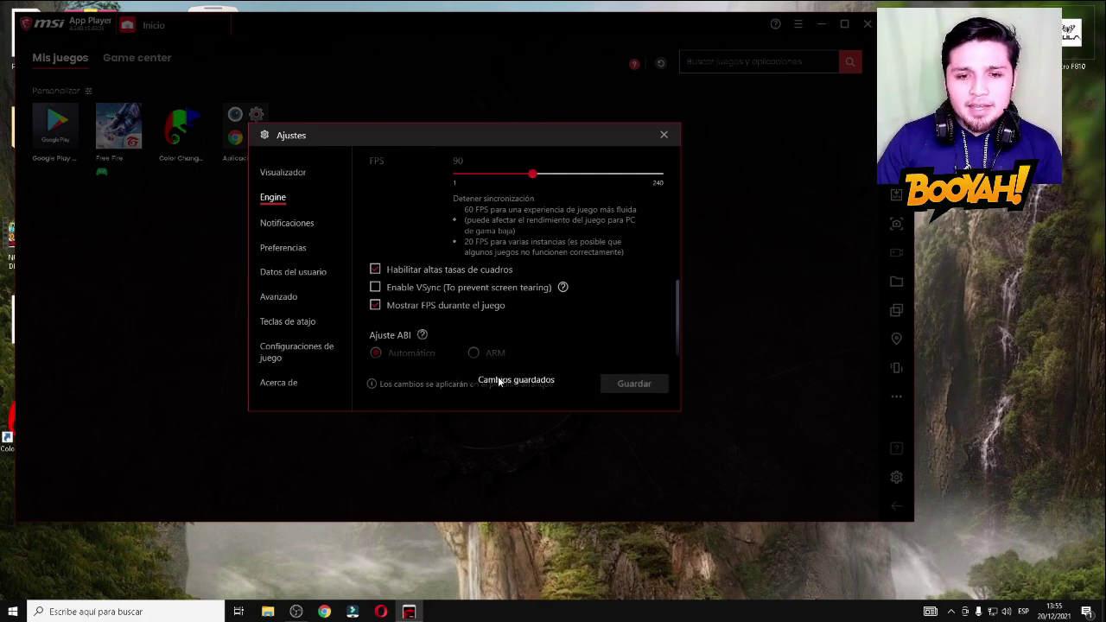
Review the predefined device profile in the advanced settings and the emulator's version information, and close the settings
left_click(287, 222)
left_click(278, 296)
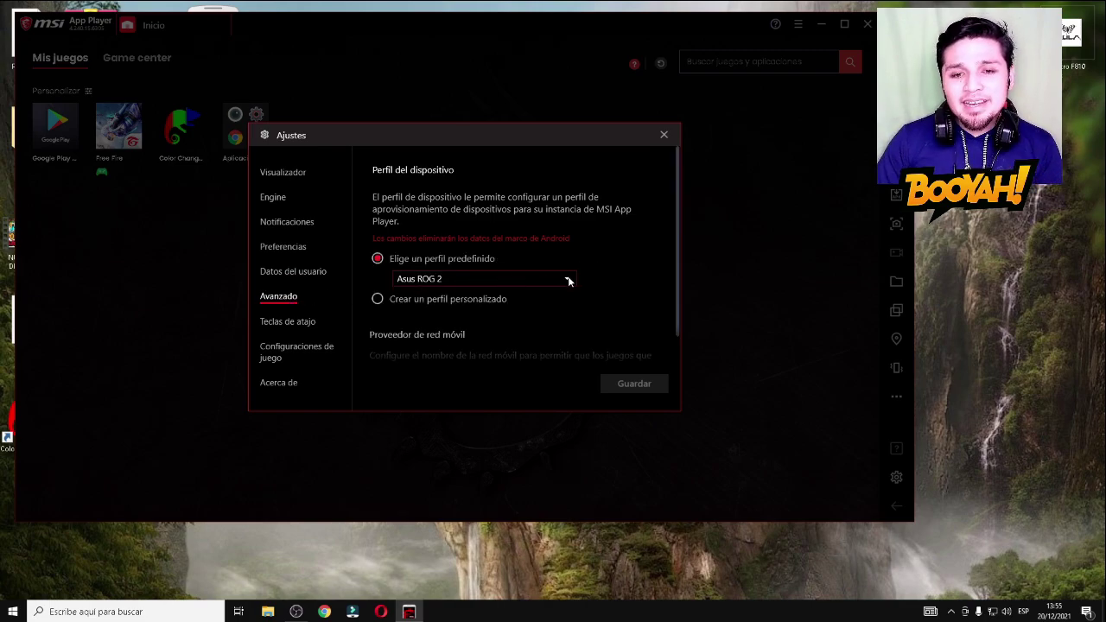
left_click(567, 279)
left_click(458, 299)
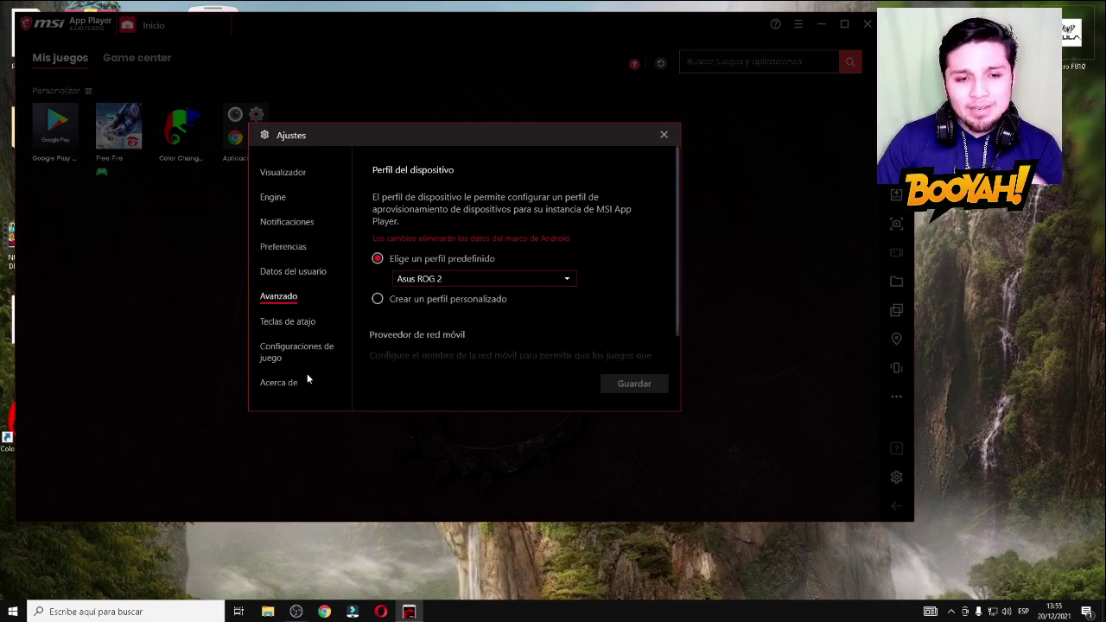
left_click(285, 382)
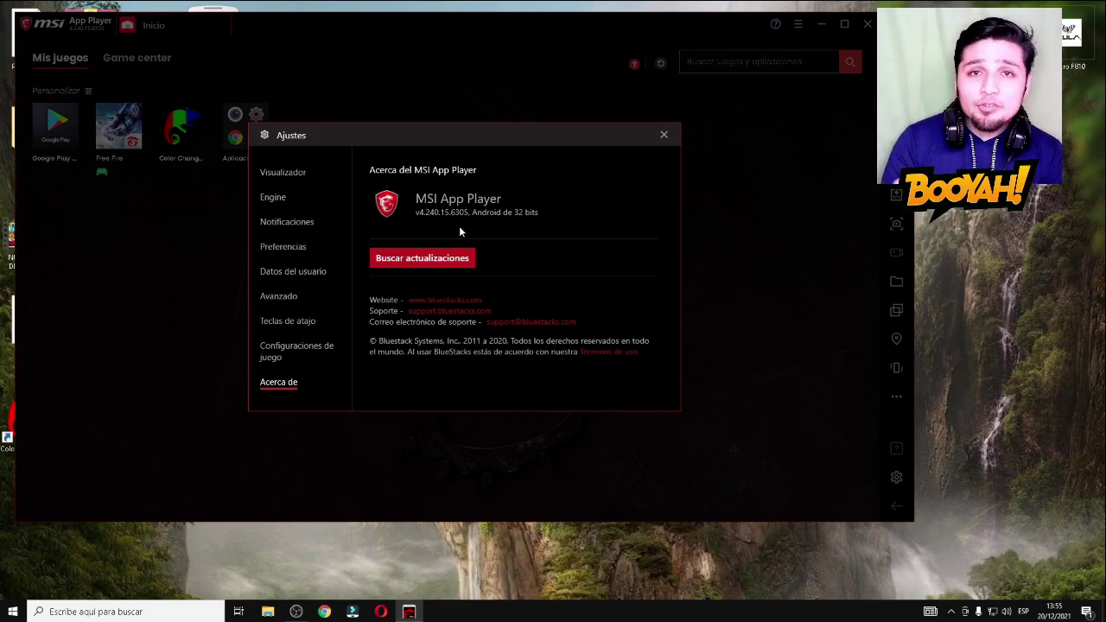
left_click(664, 134)
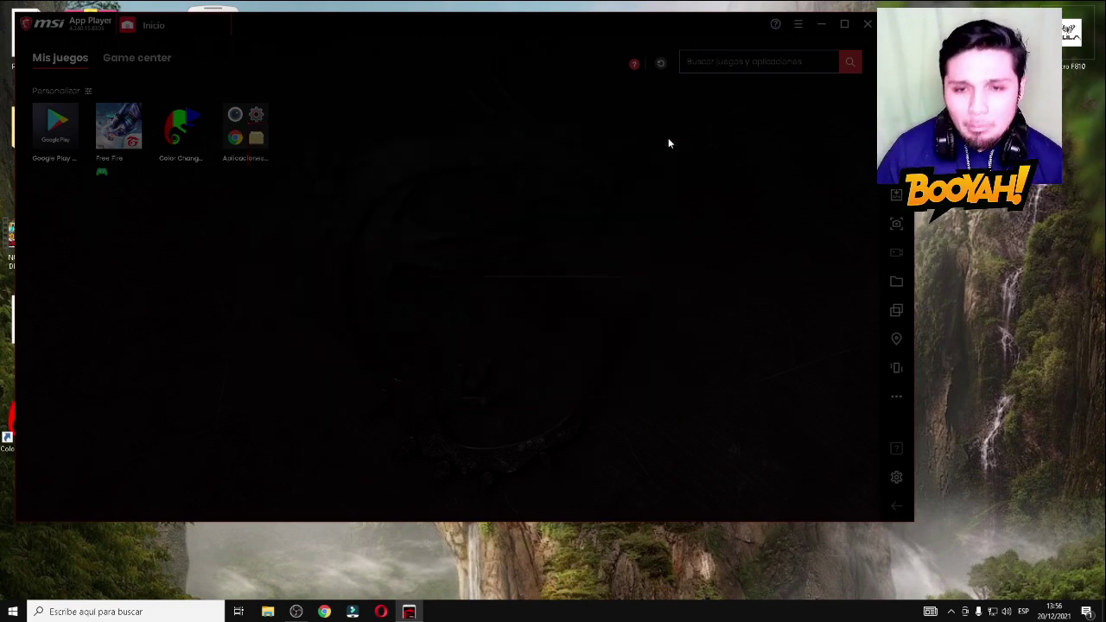
Exit all running MSI App Player instances and dismiss the .NET Framework error dialog
left_click(869, 24)
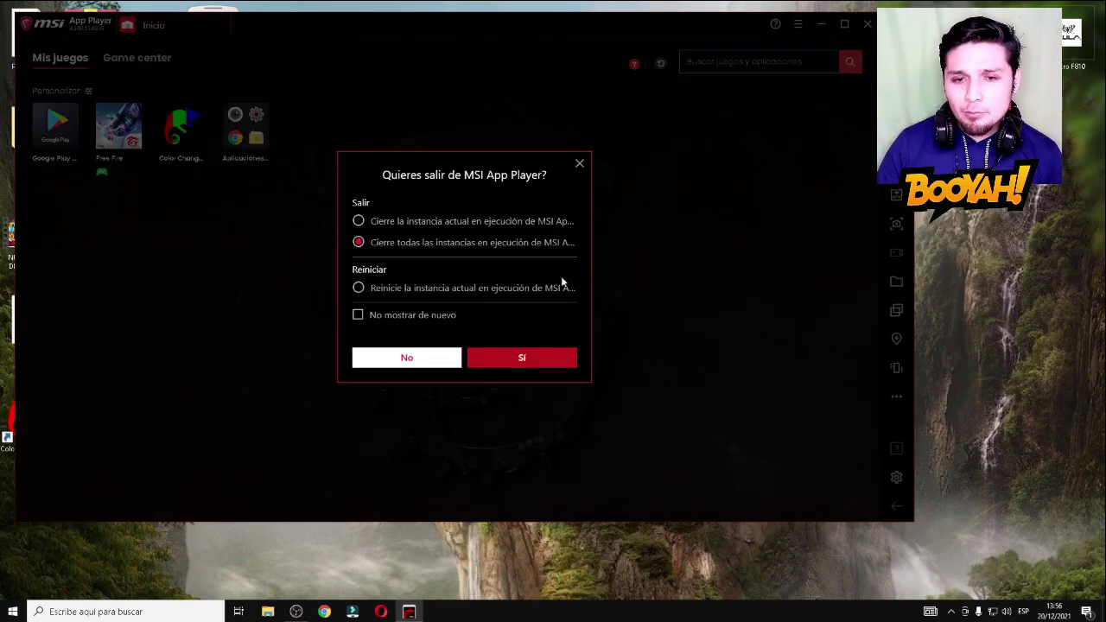
left_click(527, 359)
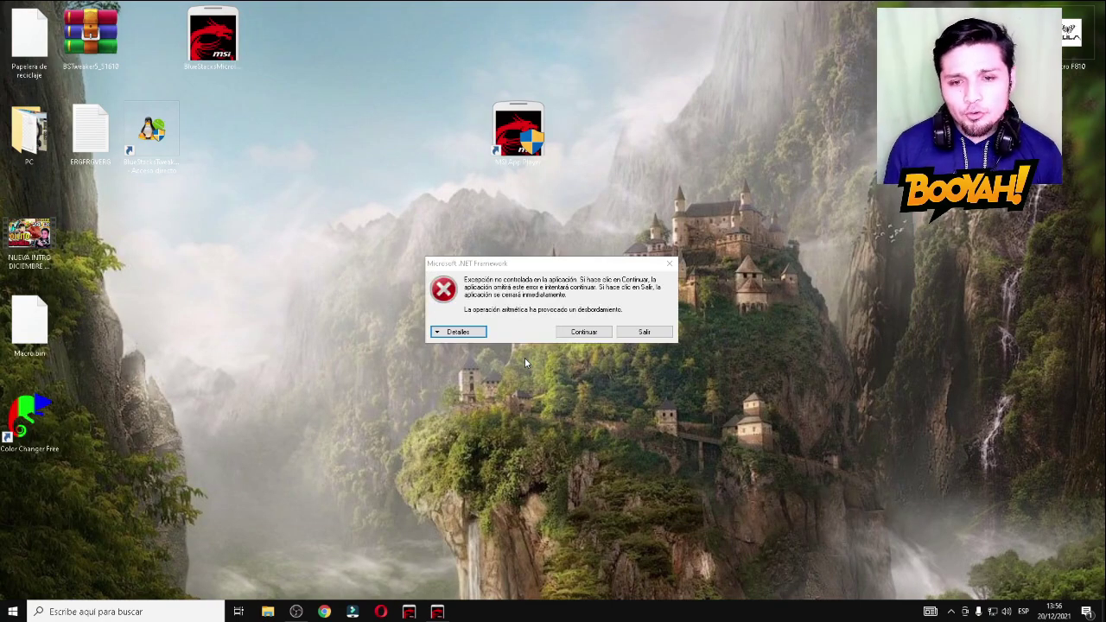
left_click(580, 269)
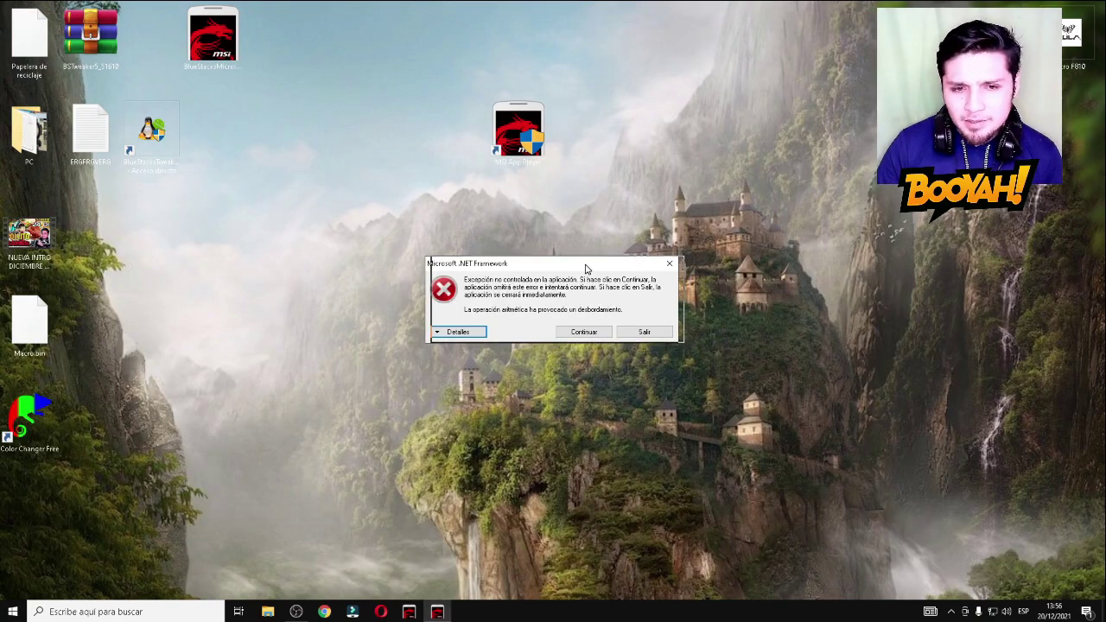
left_click(669, 264)
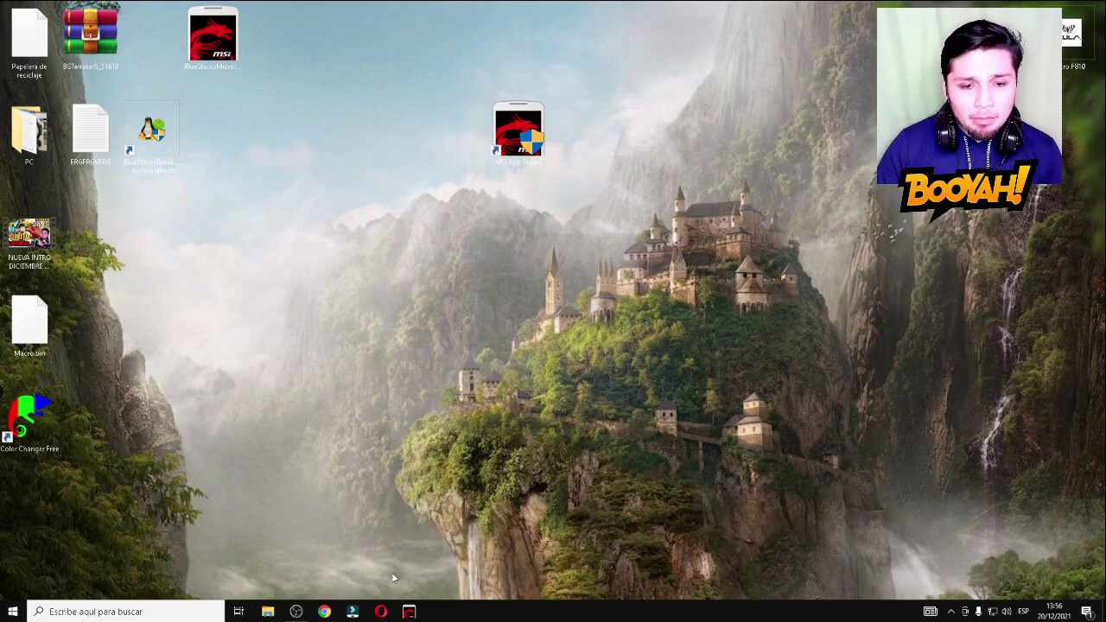
right_click(572, 445)
left_click(628, 477)
right_click(629, 476)
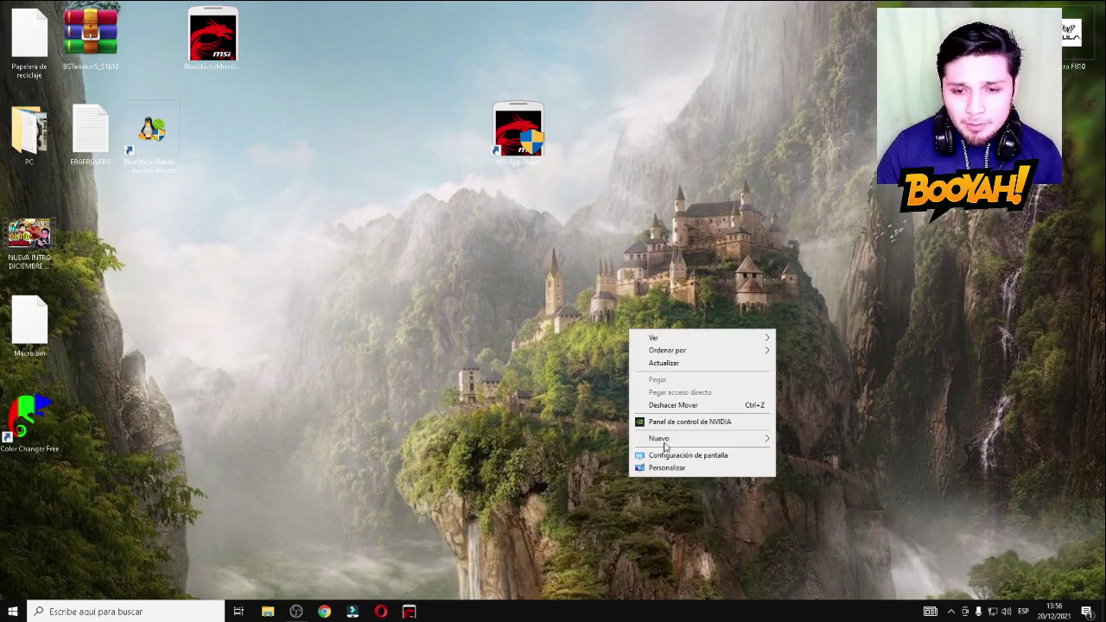
right_click(654, 601)
right_click(662, 608)
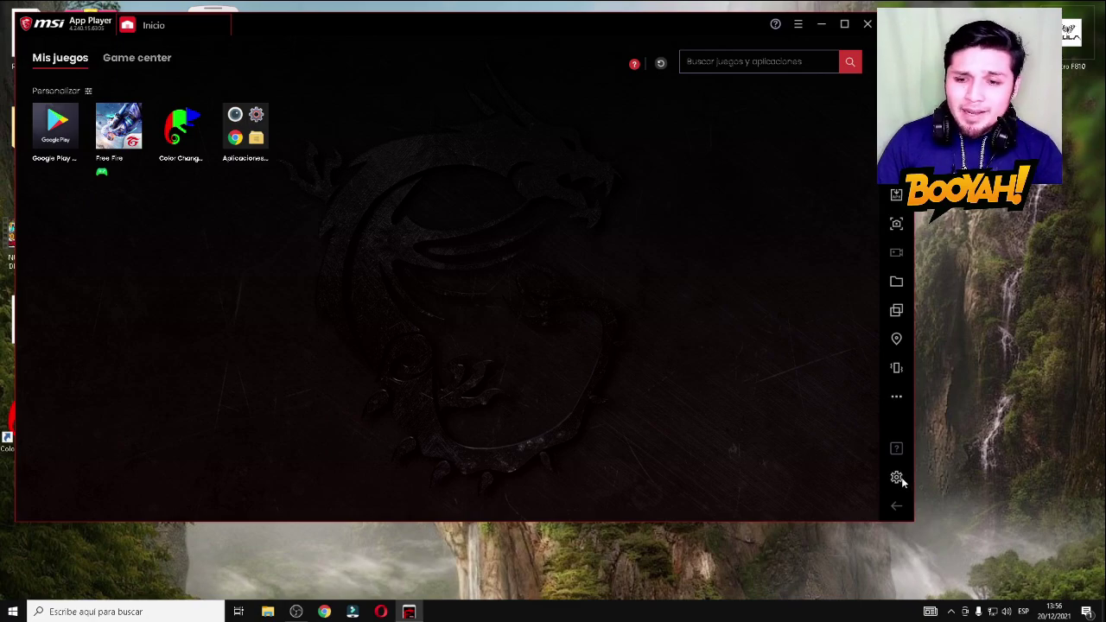
Set the emulator's display resolution to Personalizado with a width of 900 and a height of 600
left_click(898, 478)
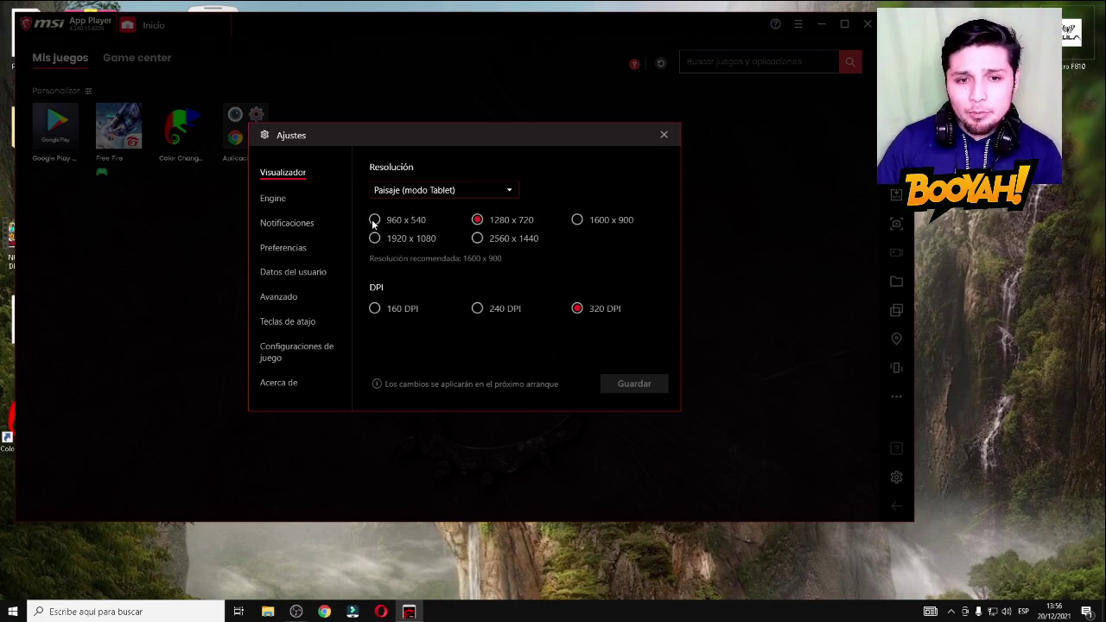
left_click(510, 191)
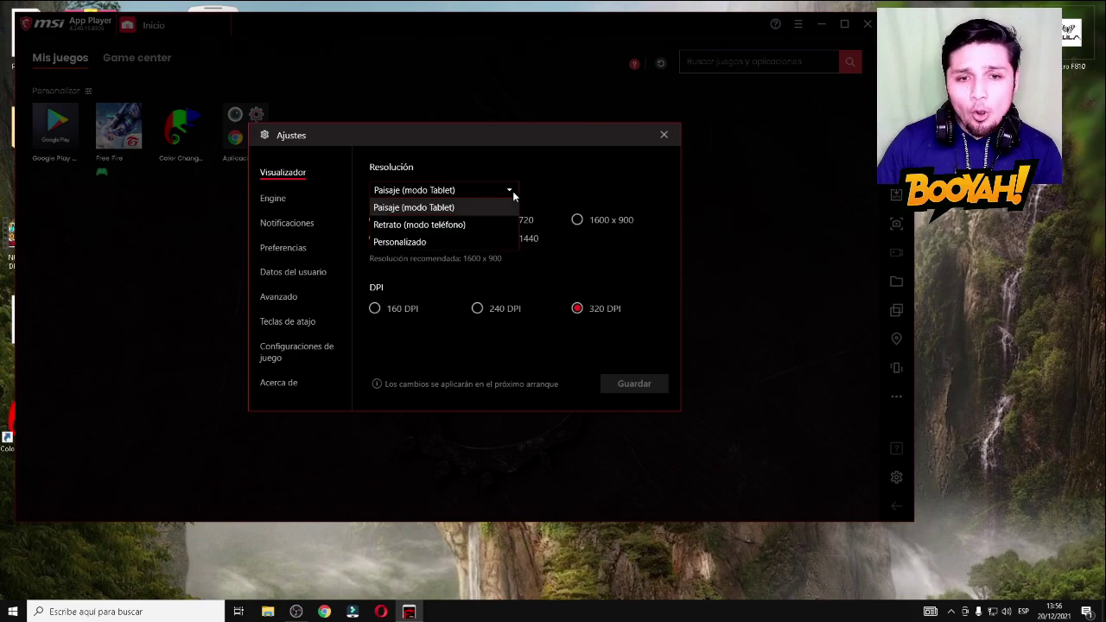
left_click(437, 241)
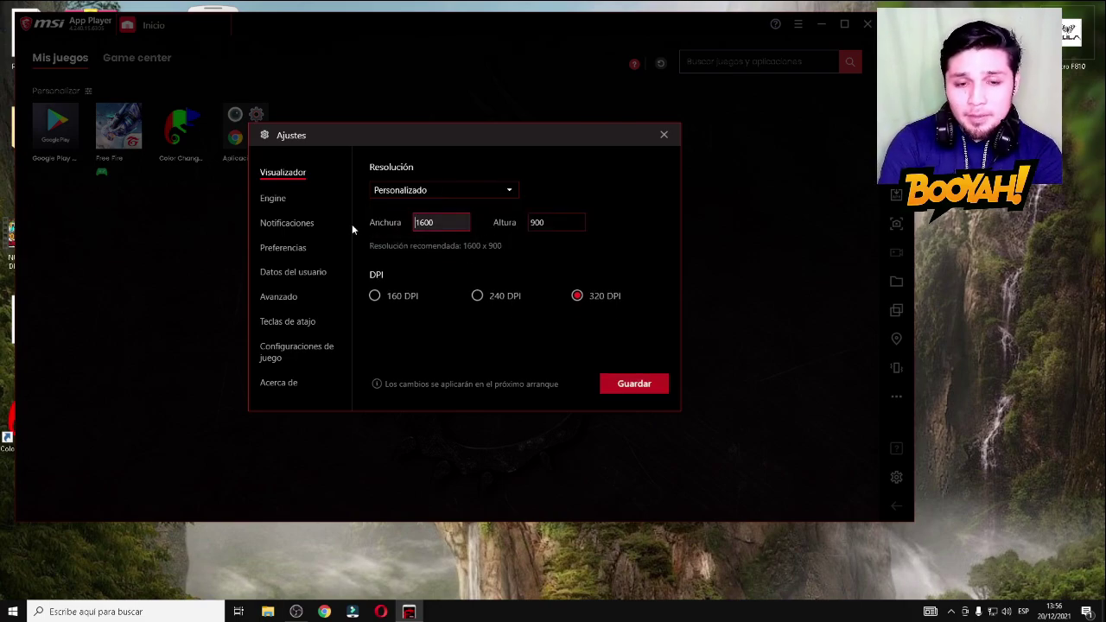
left_click_drag(441, 222, 403, 221)
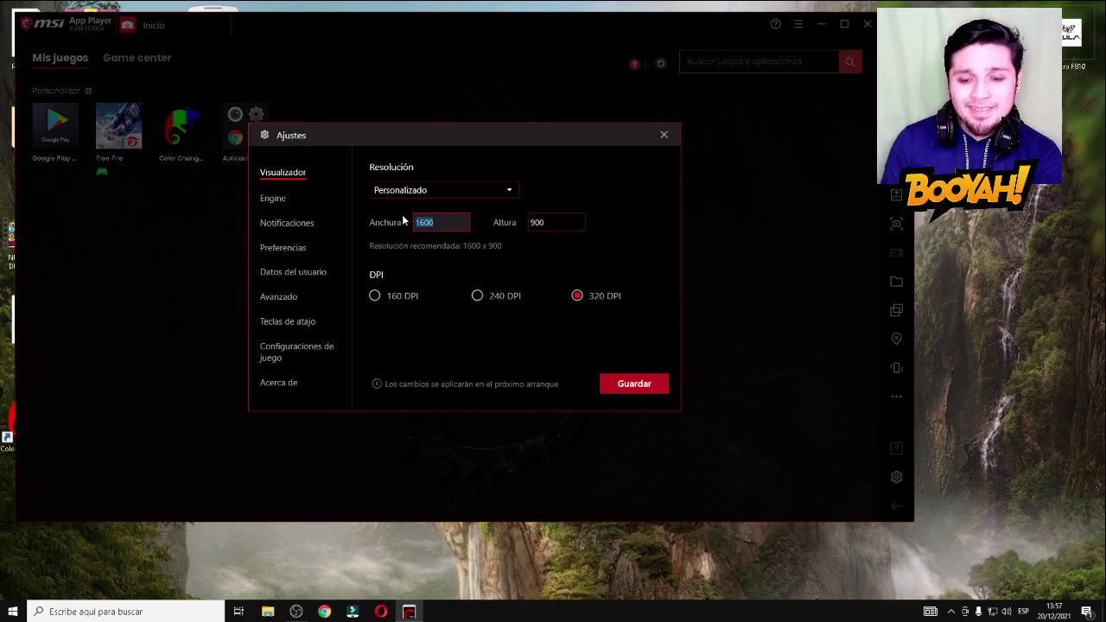
type("900")
left_click(532, 222)
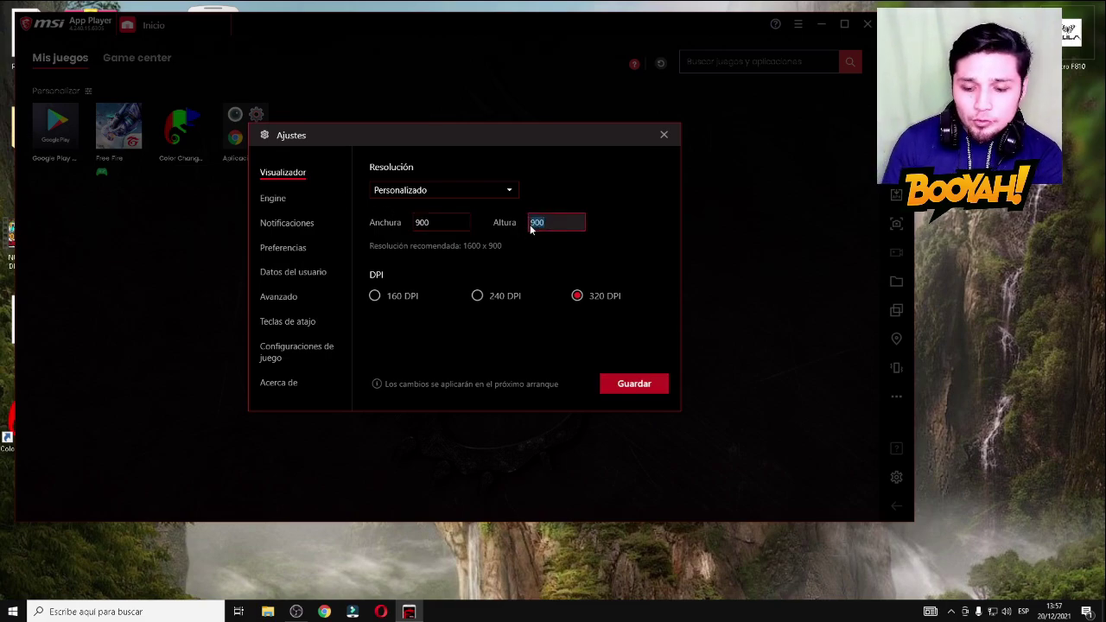
type("600")
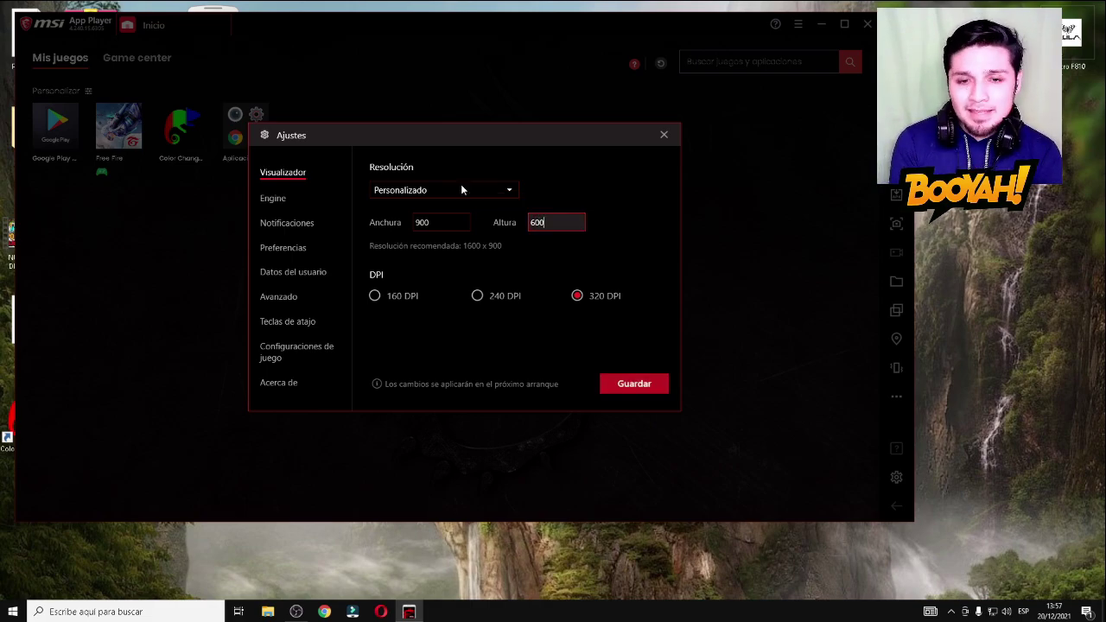
Try the DirectX graphics renderer in the Engine settings and switch back to OpenGL
left_click(272, 197)
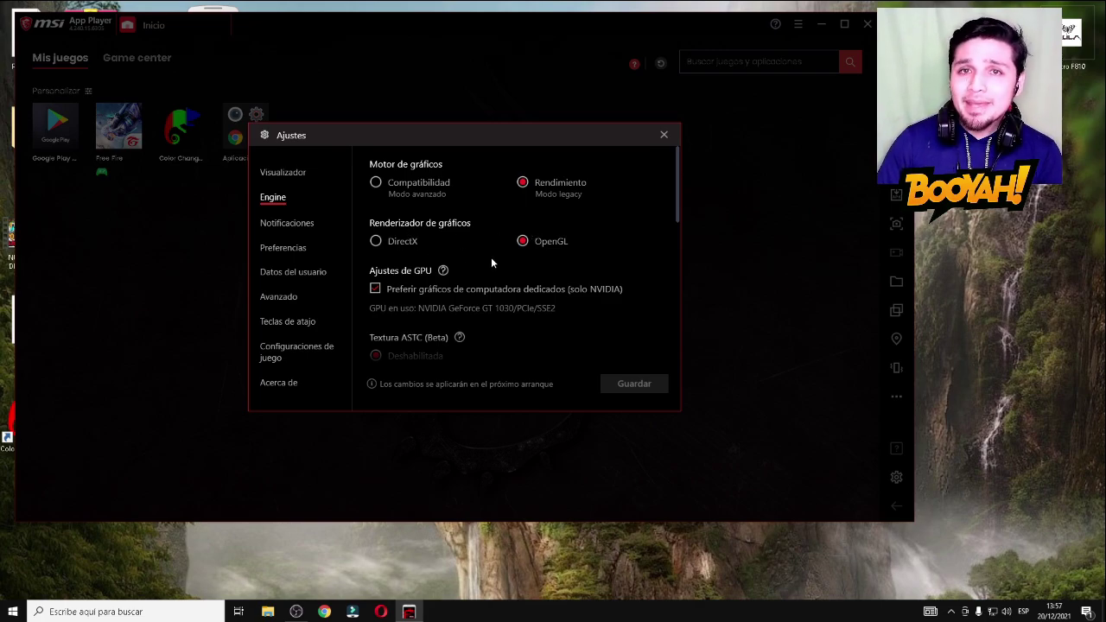
left_click(376, 242)
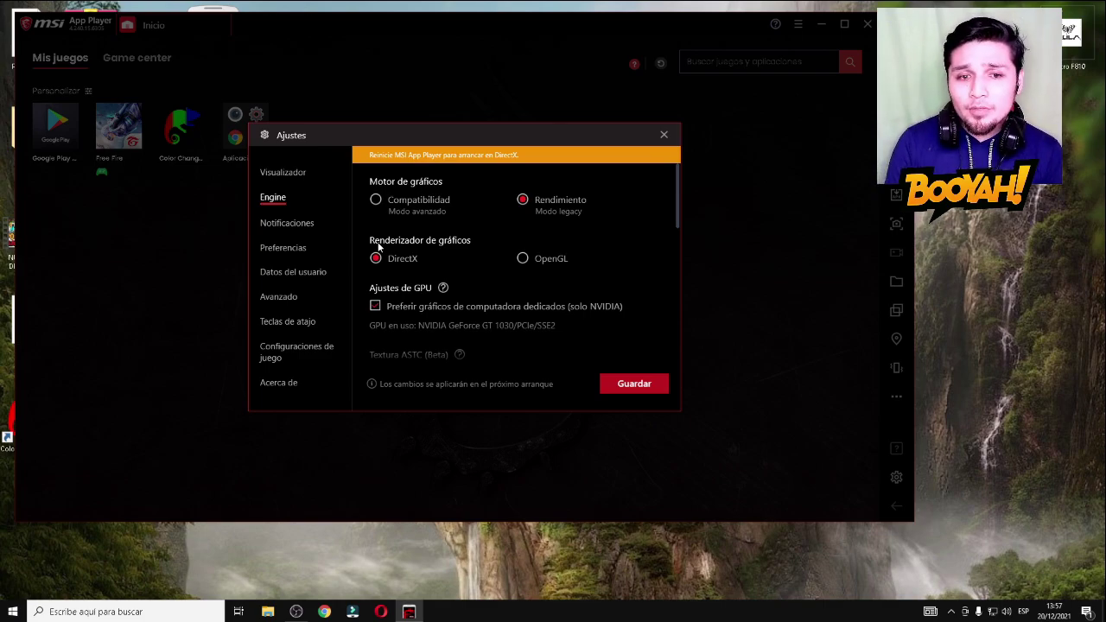
left_click(522, 261)
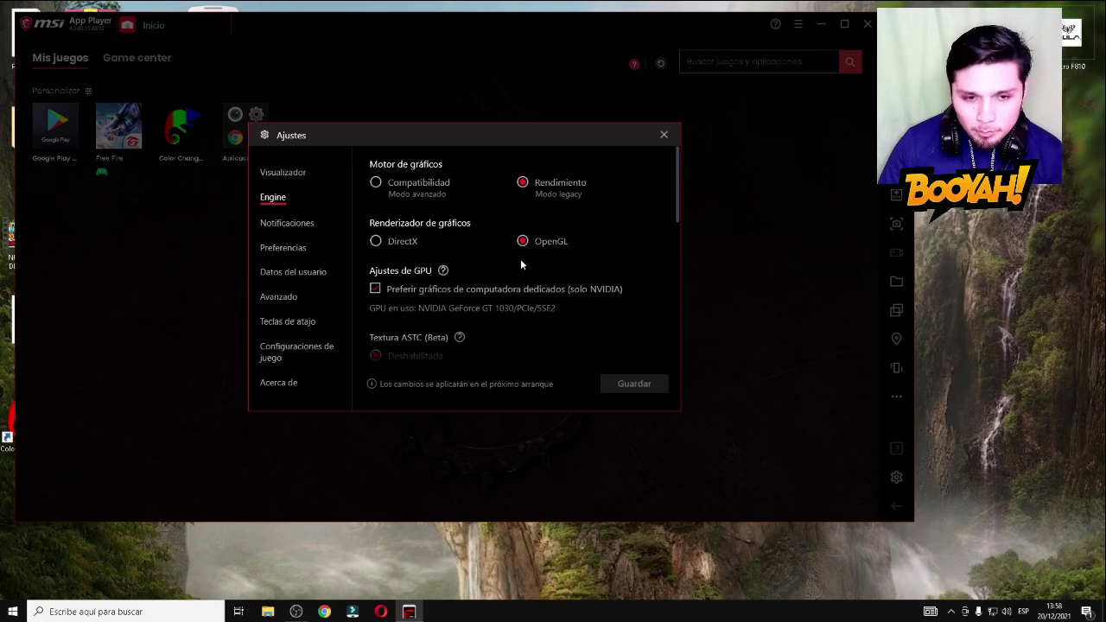
Try low-end performance settings in the Engine section: CPU at Bajo (1 Núcleo) and RAM at Personalizado with 920 MB
scroll(420, 275, "down", 1)
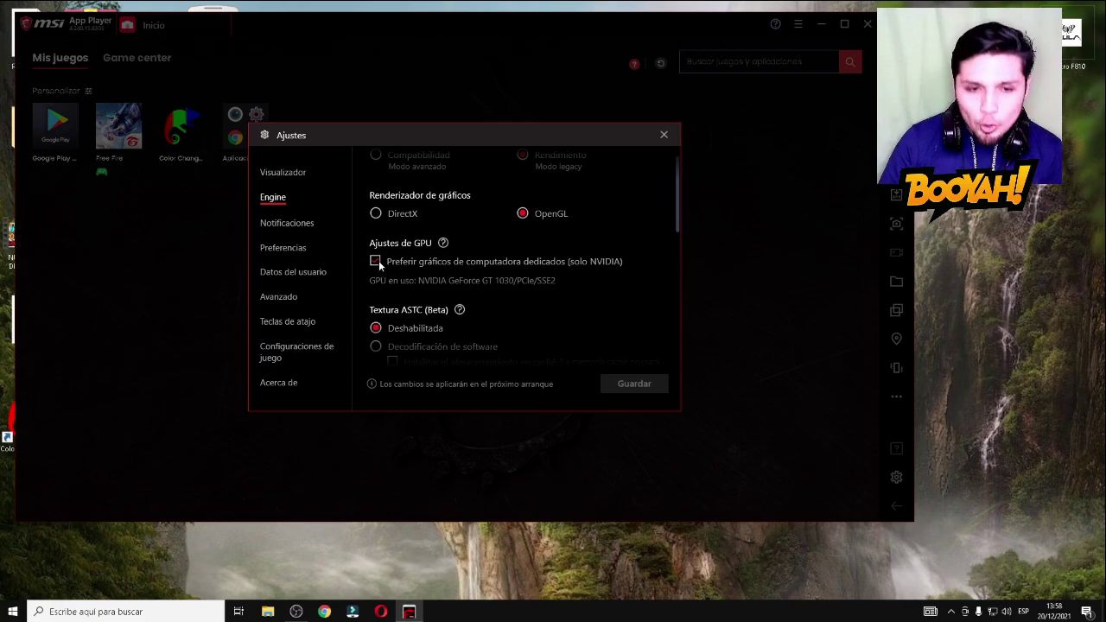
scroll(427, 305, "down", 3)
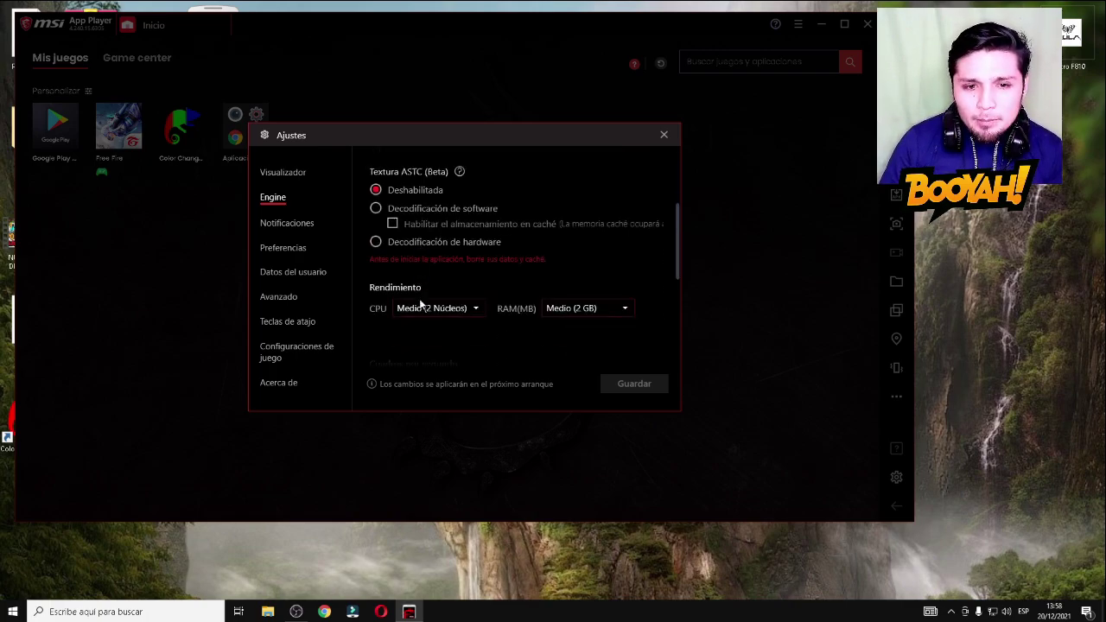
scroll(421, 303, "down", 2)
left_click(476, 225)
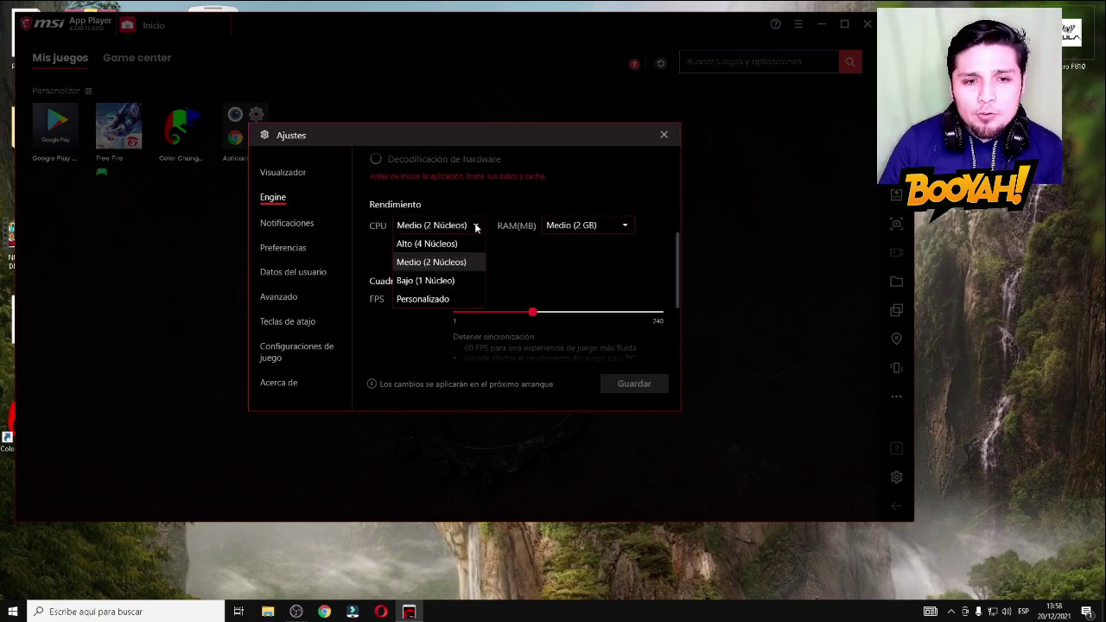
left_click(446, 281)
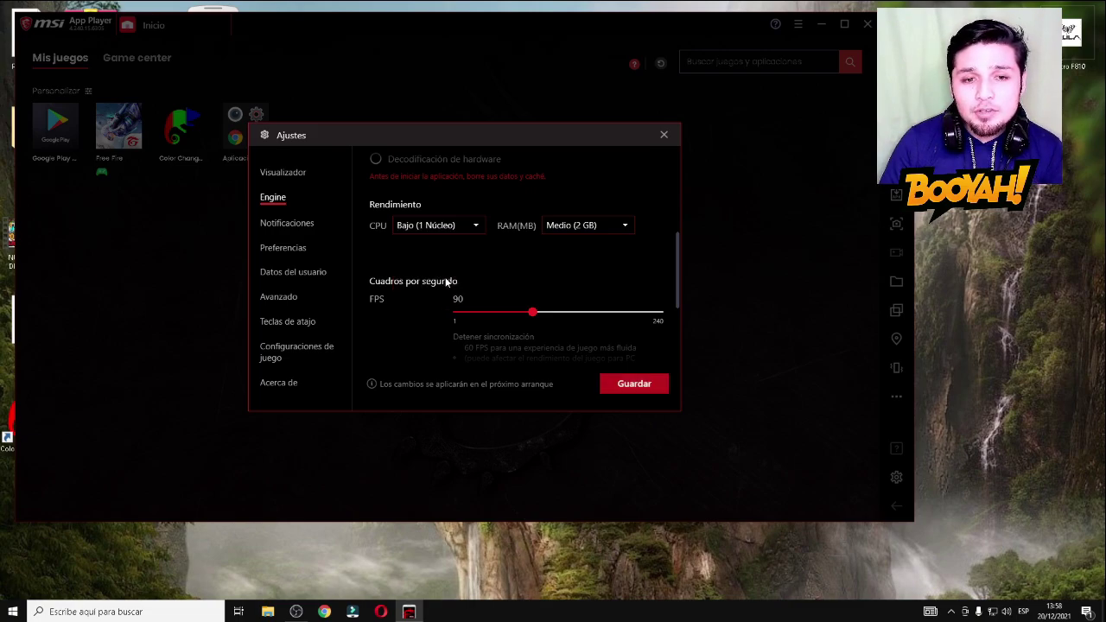
left_click(625, 227)
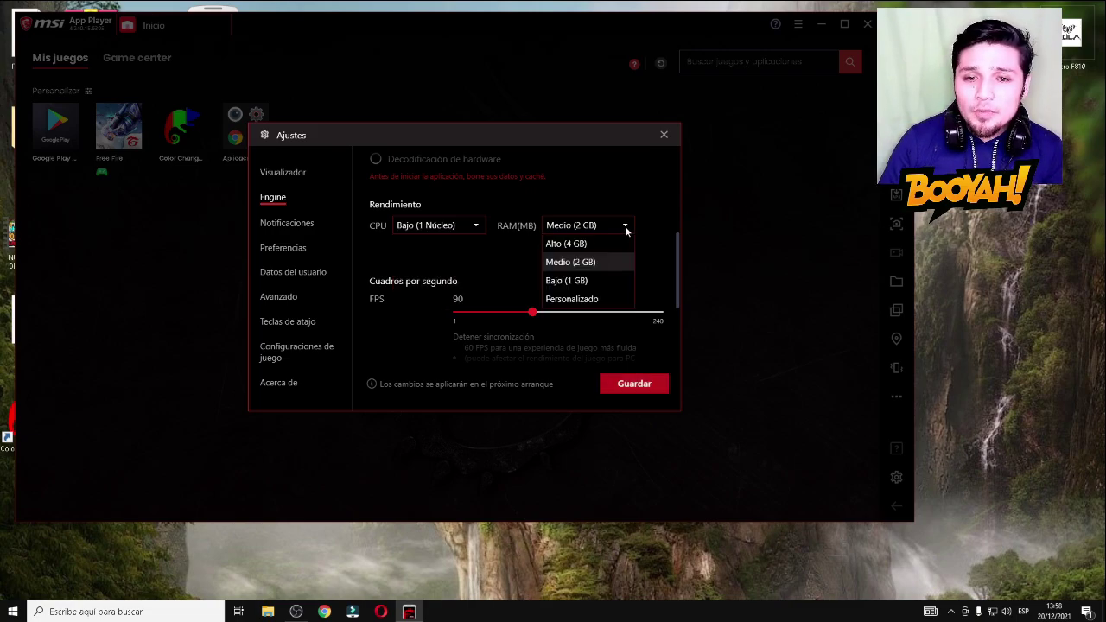
left_click(573, 298)
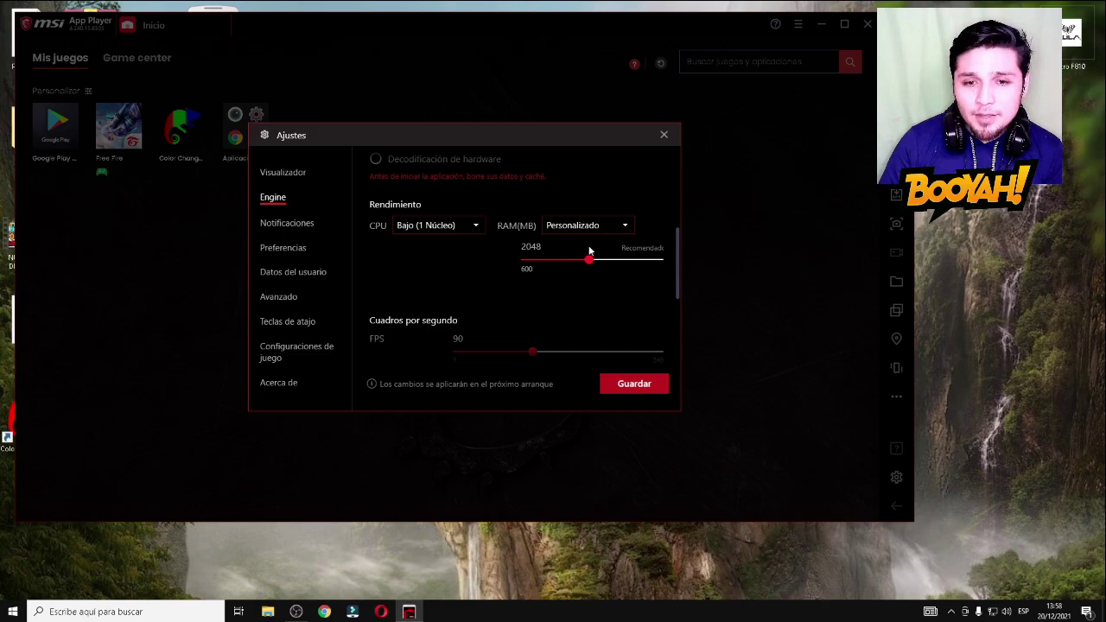
left_click_drag(593, 258, 543, 263)
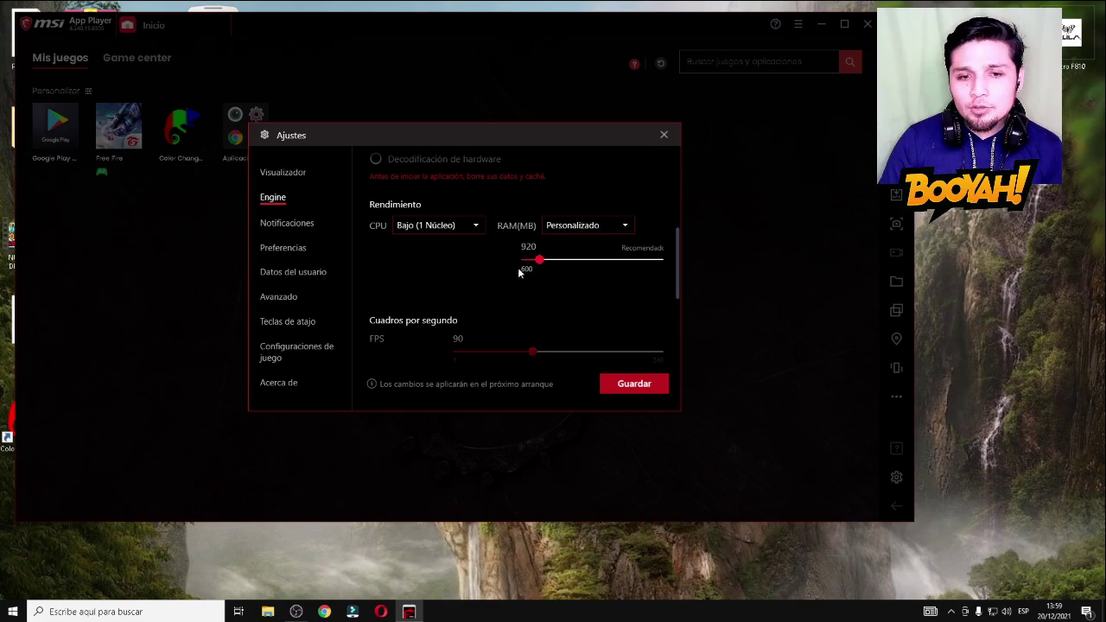
Review the frame rate options and the predefined device profile, close the settings without saving, and reposition the emulator window
scroll(480, 304, "down", 4)
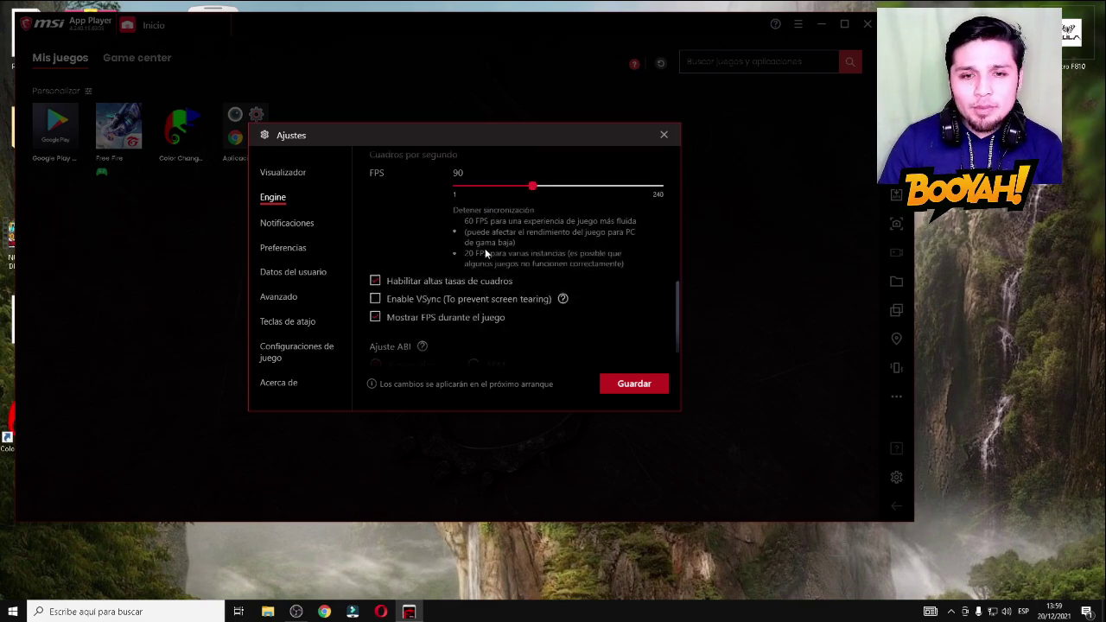
scroll(485, 253, "up", 1)
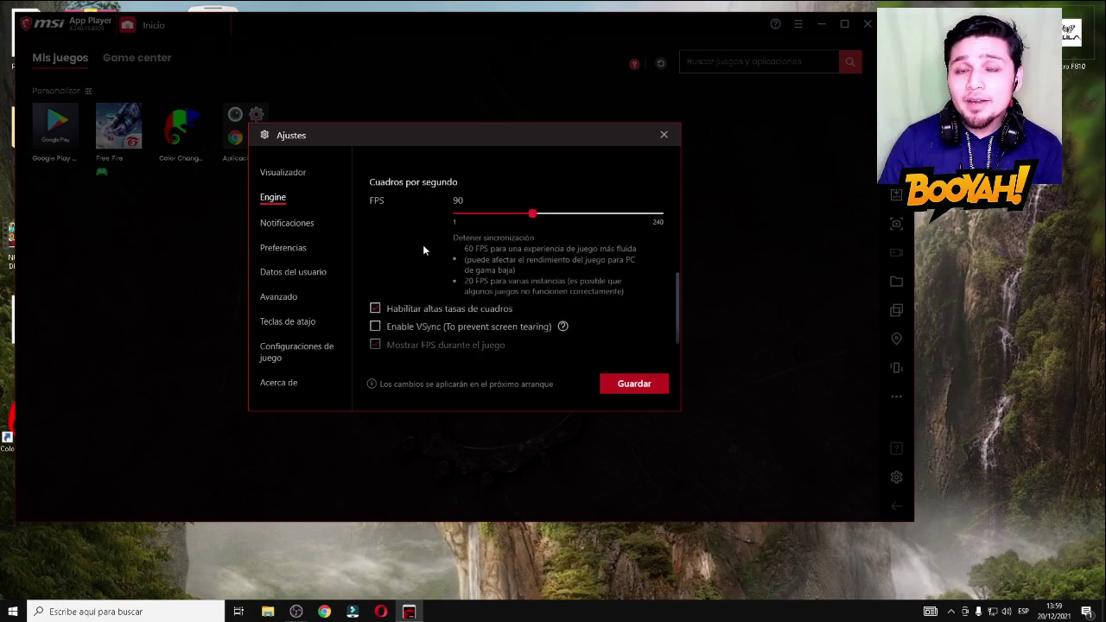
scroll(381, 316, "down", 1)
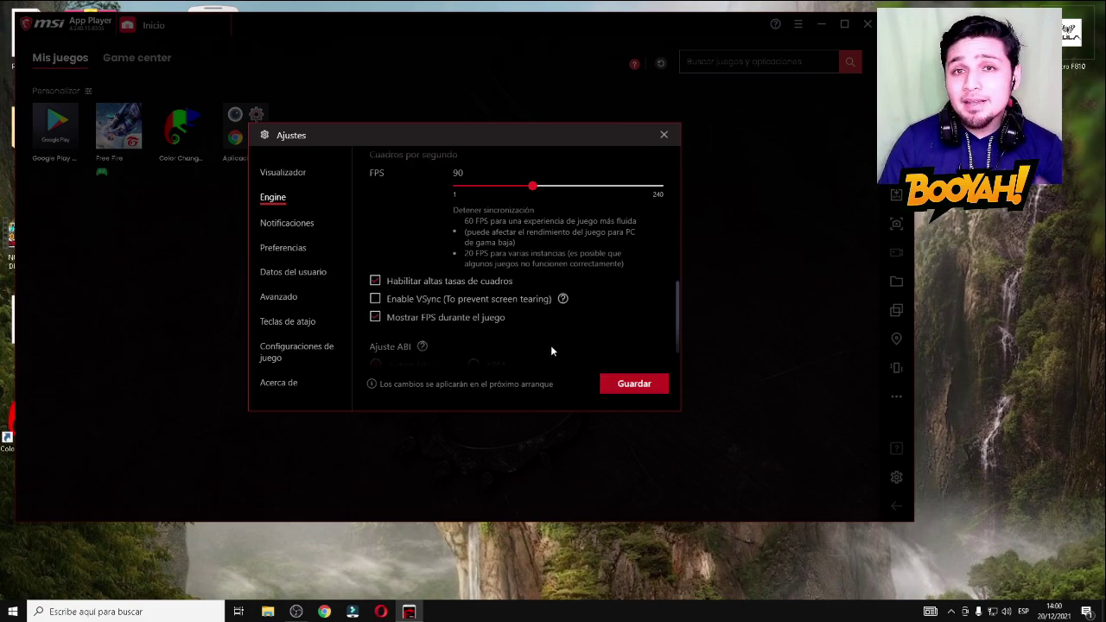
left_click(288, 296)
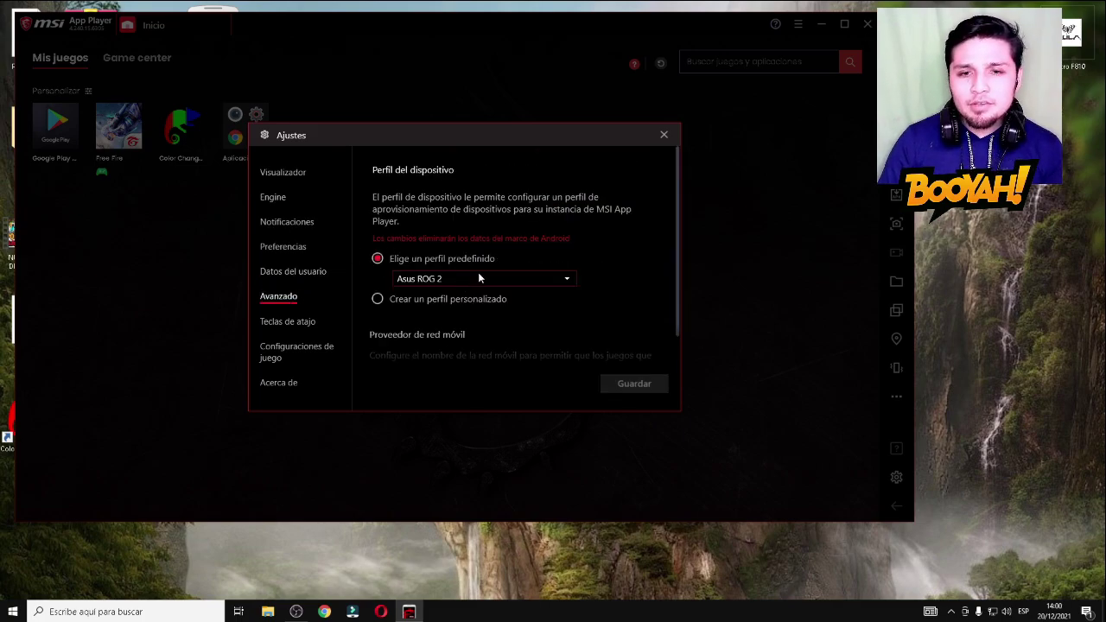
left_click(664, 134)
left_click_drag(628, 27, 723, 38)
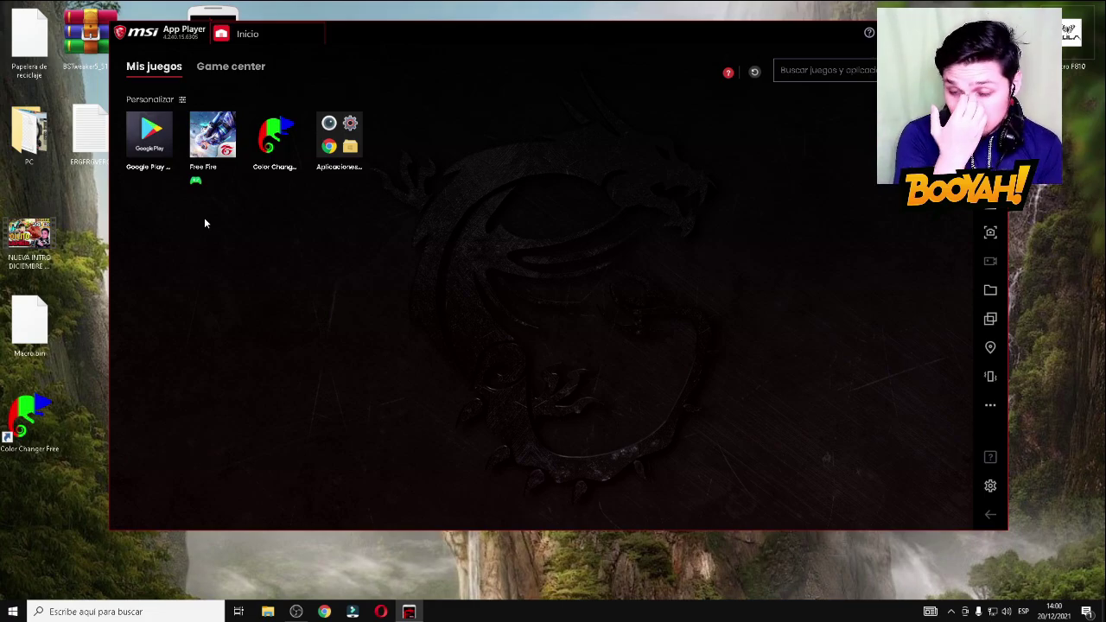
left_click_drag(694, 38, 592, 67)
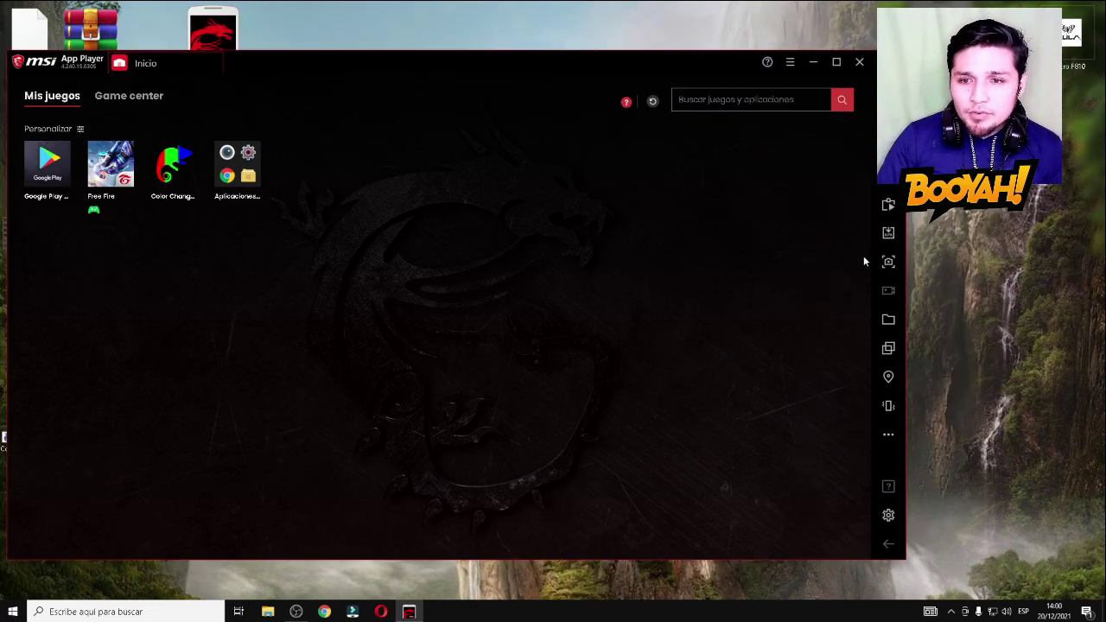
Select the Free_Fire_X86 package from the FF X86 ACTUALIZADO folder for APK installation, and cancel the file selection
left_click(888, 233)
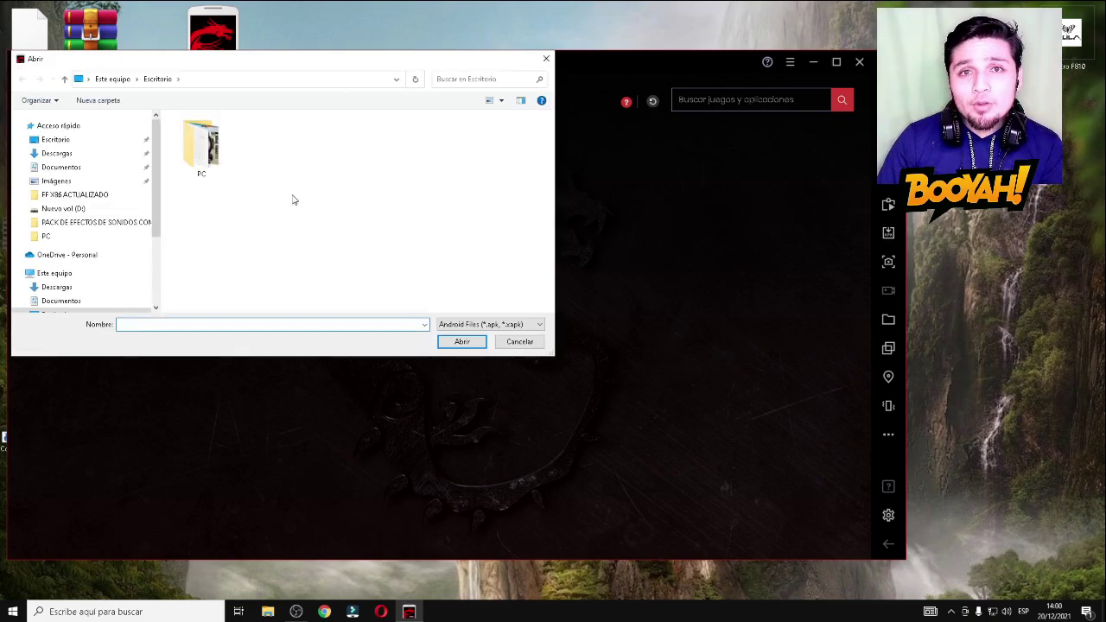
left_click(76, 194)
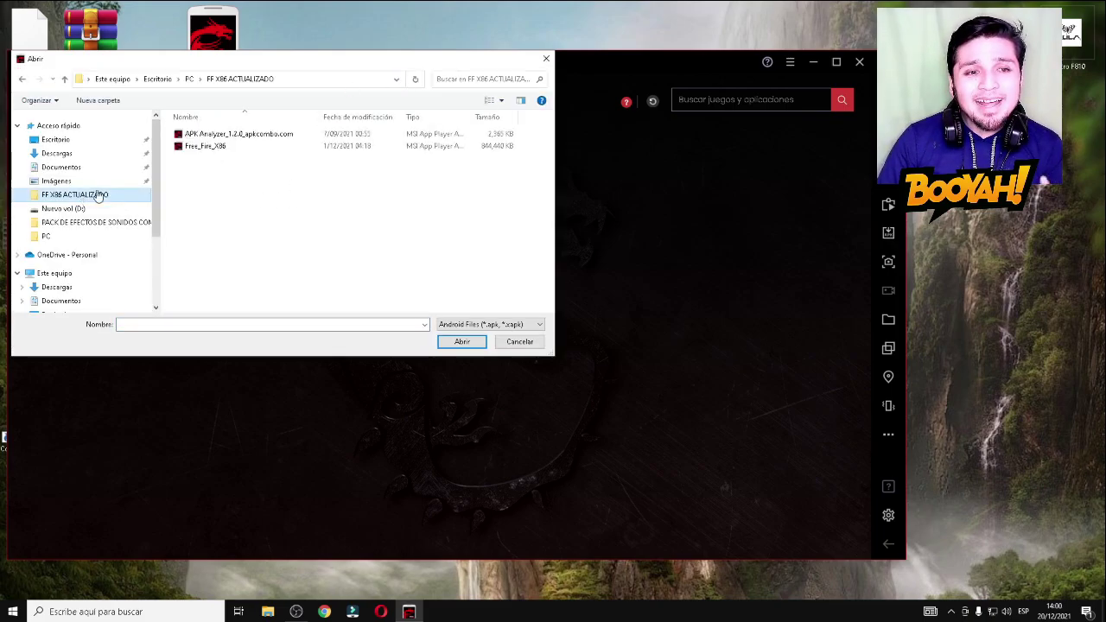
left_click(216, 147)
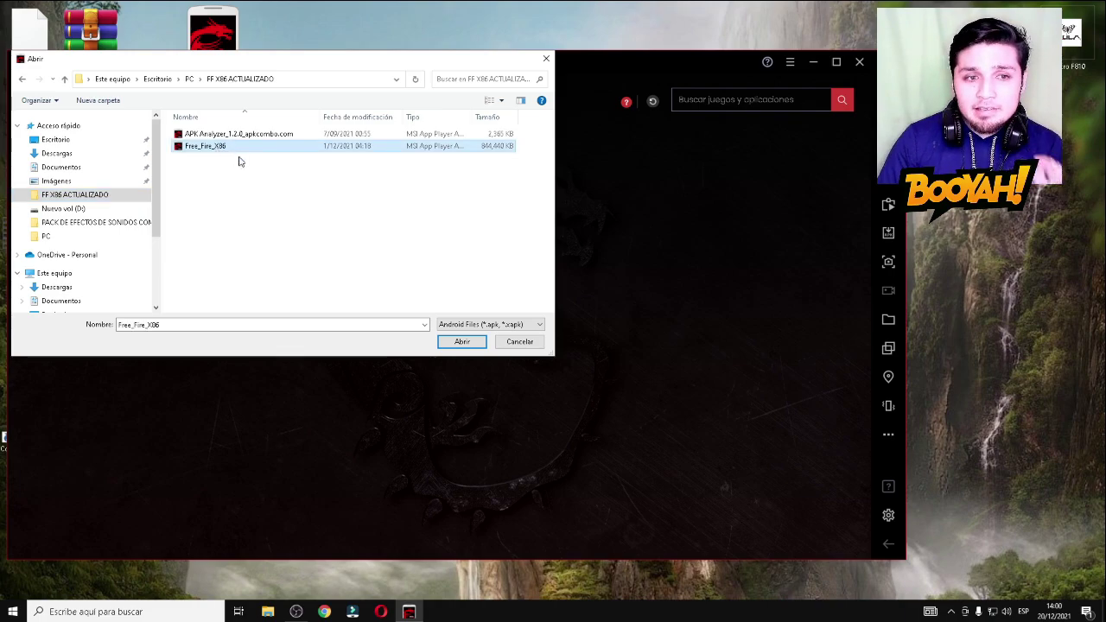
left_click(546, 59)
left_click_drag(547, 62, 558, 27)
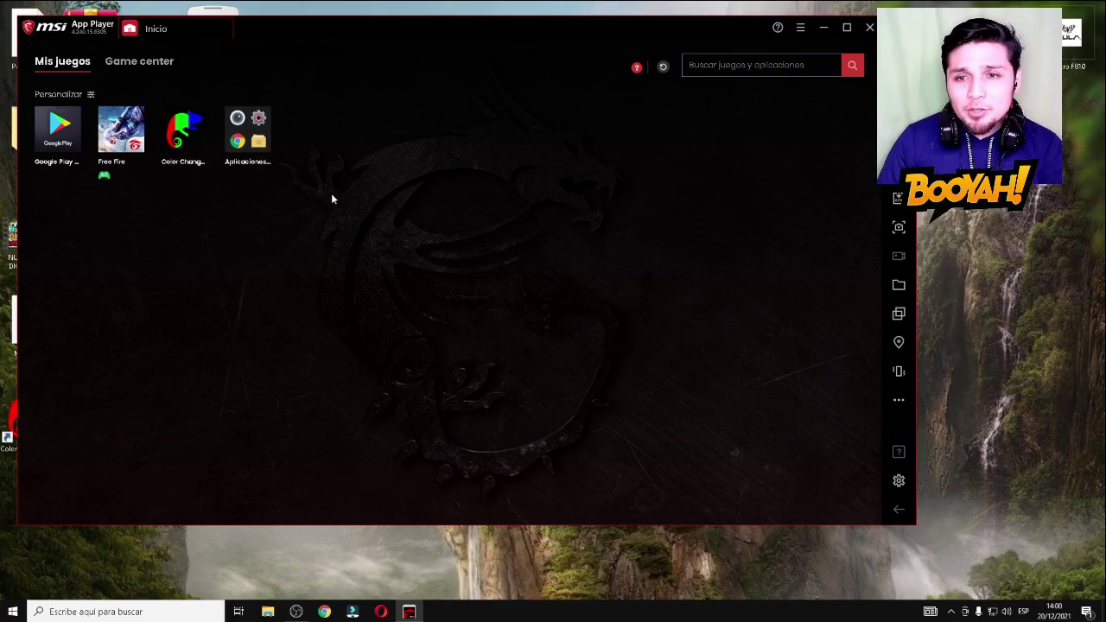
Launch Free Fire, raise the emulator's frame rate to 240 FPS in the Engine settings, and save the change
left_click(127, 160)
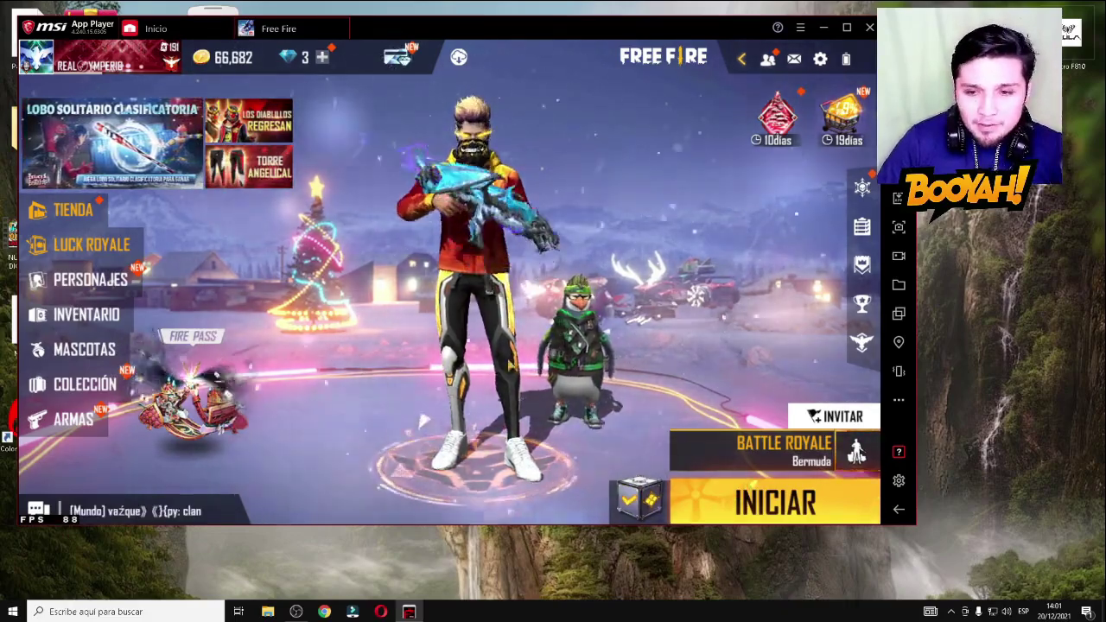
left_click(901, 481)
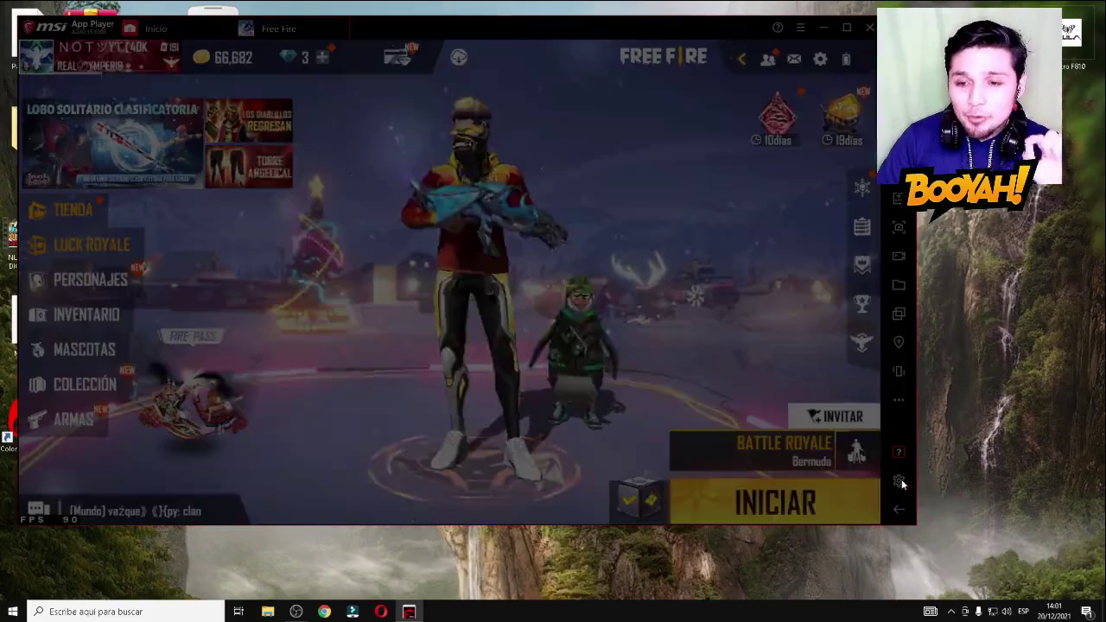
scroll(587, 300, "down", 4)
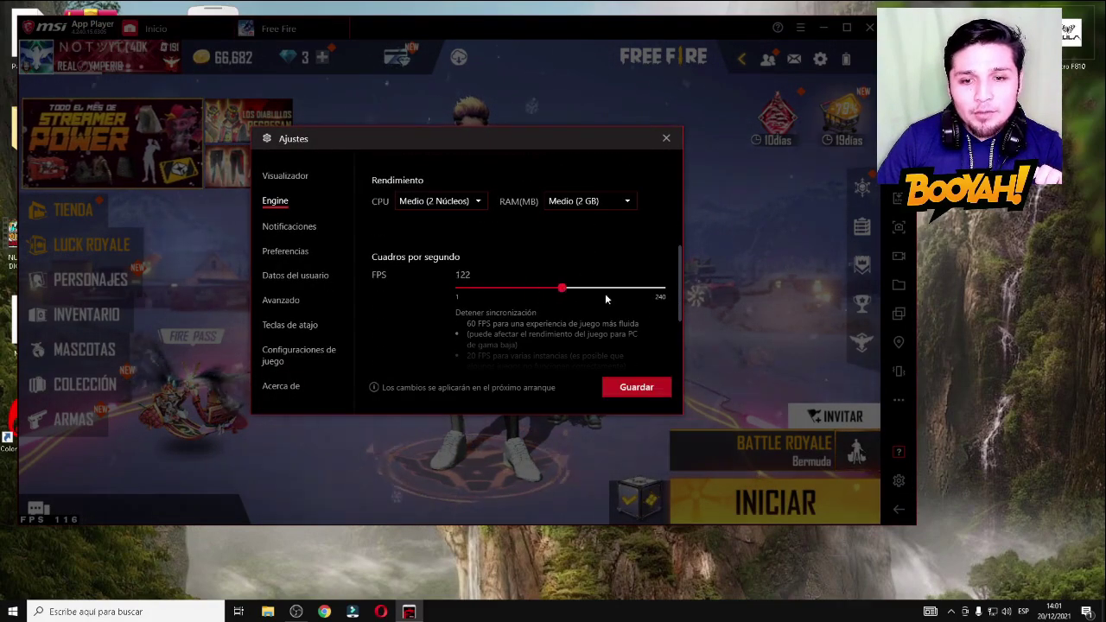
left_click(657, 389)
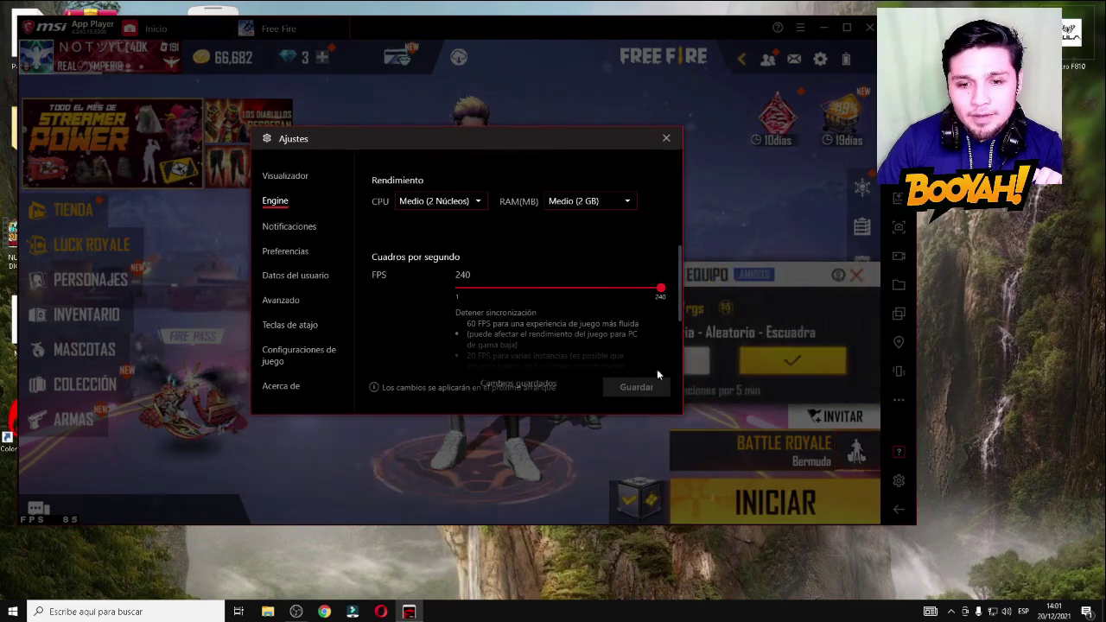
left_click(667, 138)
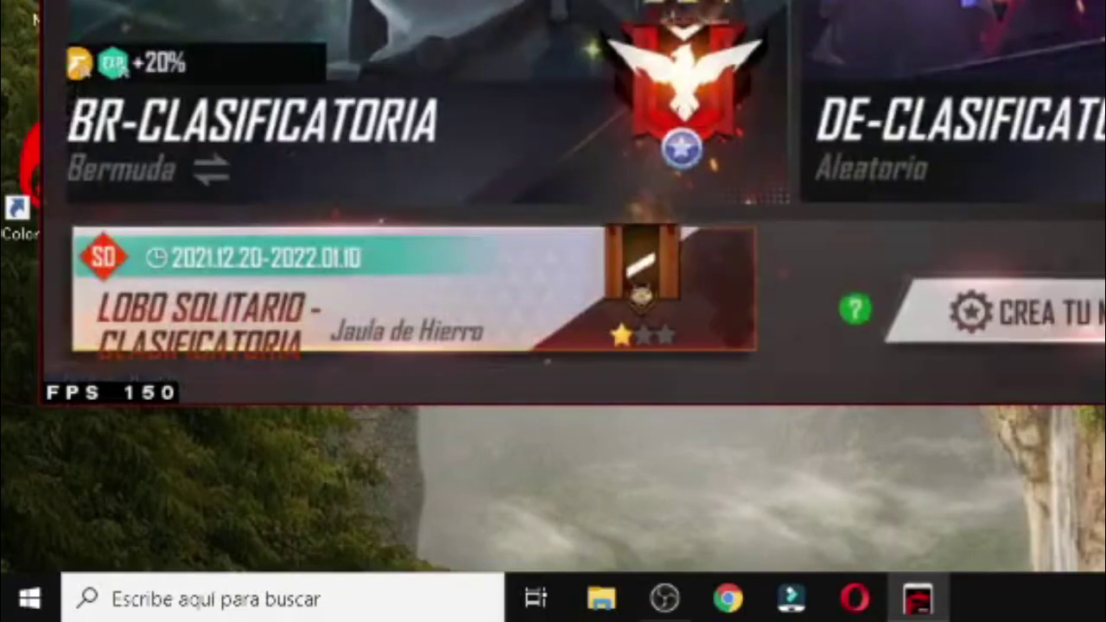
Enter Free Fire's training mode (Entrenamiento)
left_click(622, 482)
left_click(778, 502)
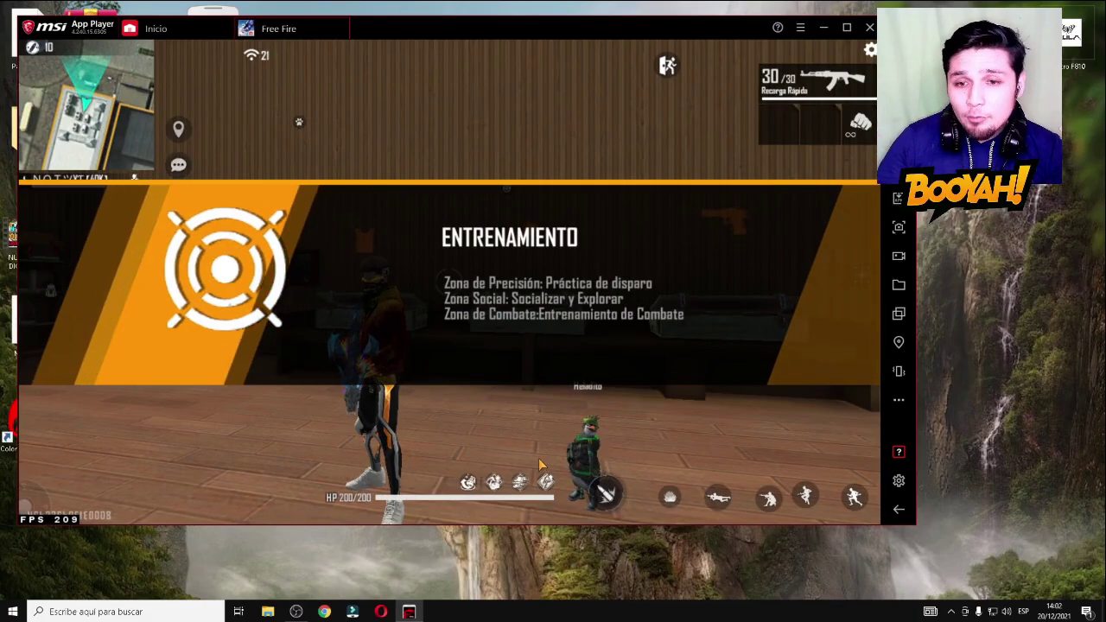
Apply a color mode in Color Changer Free after dismissing the SuperSU recommendation, close the app and return to Free Fire
left_click(156, 28)
left_click(181, 124)
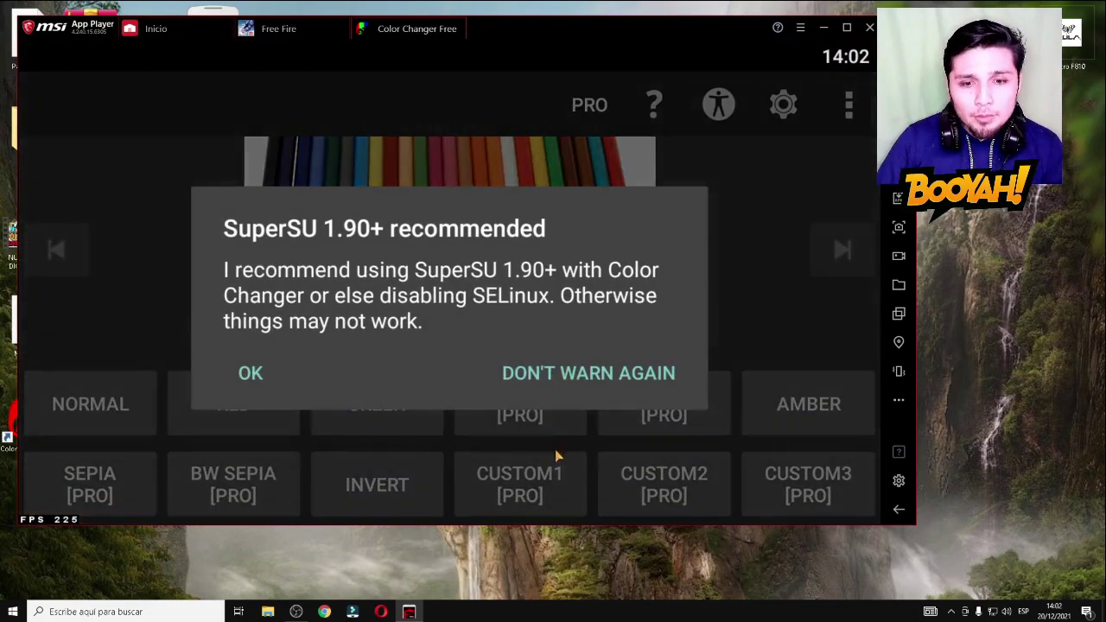
left_click(314, 370)
left_click(397, 437)
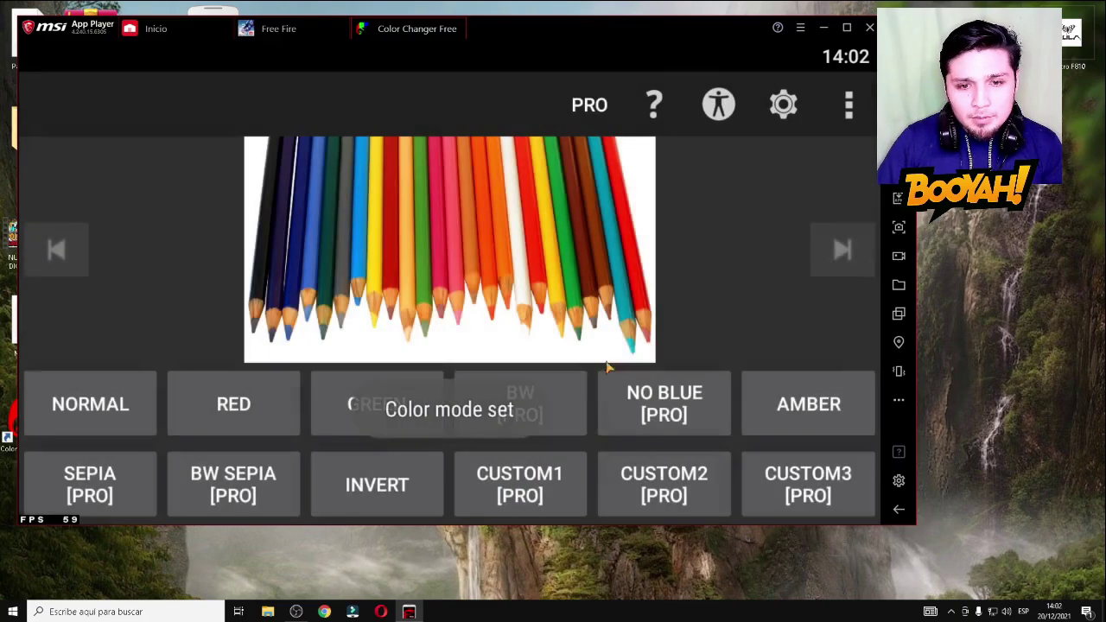
left_click(462, 25)
left_click(306, 29)
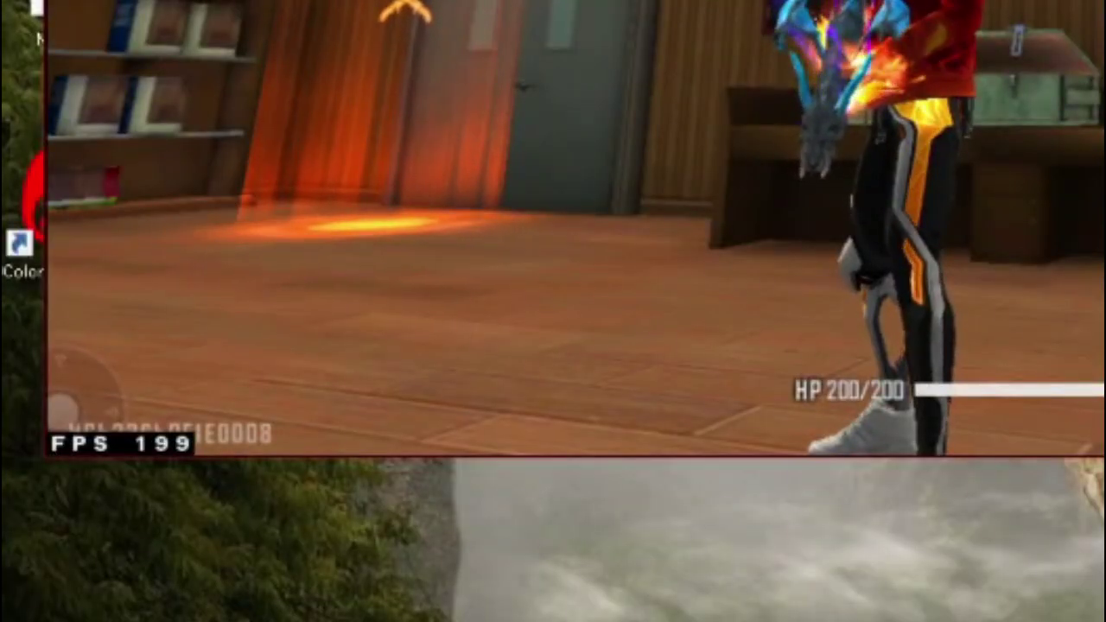
Run through the training hall to the weapons supply and obtain the Thompson
key("w")
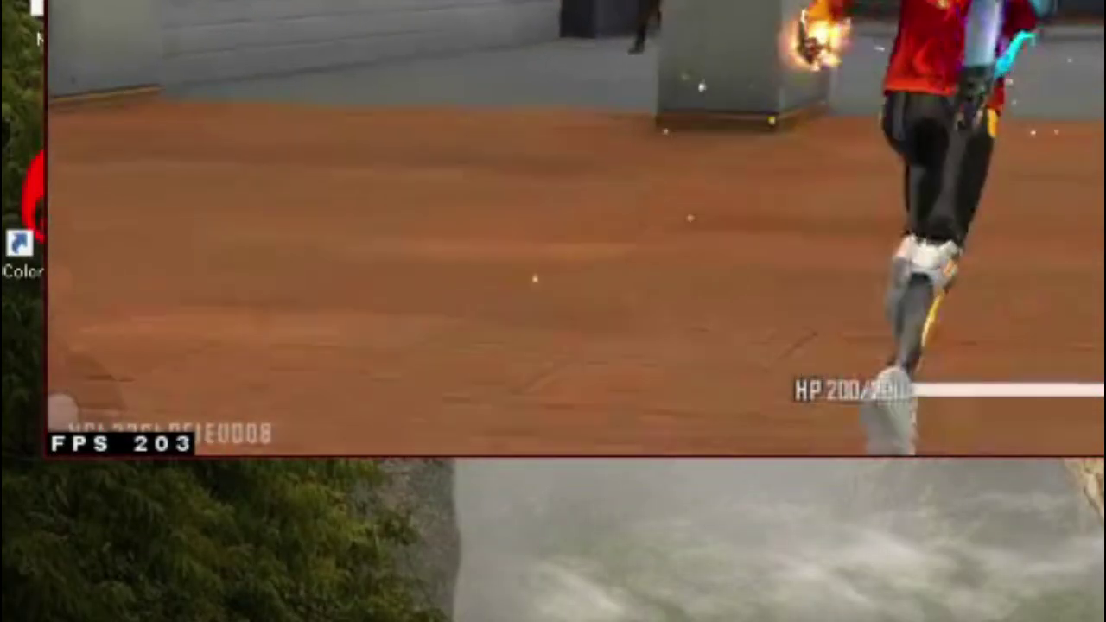
key("w")
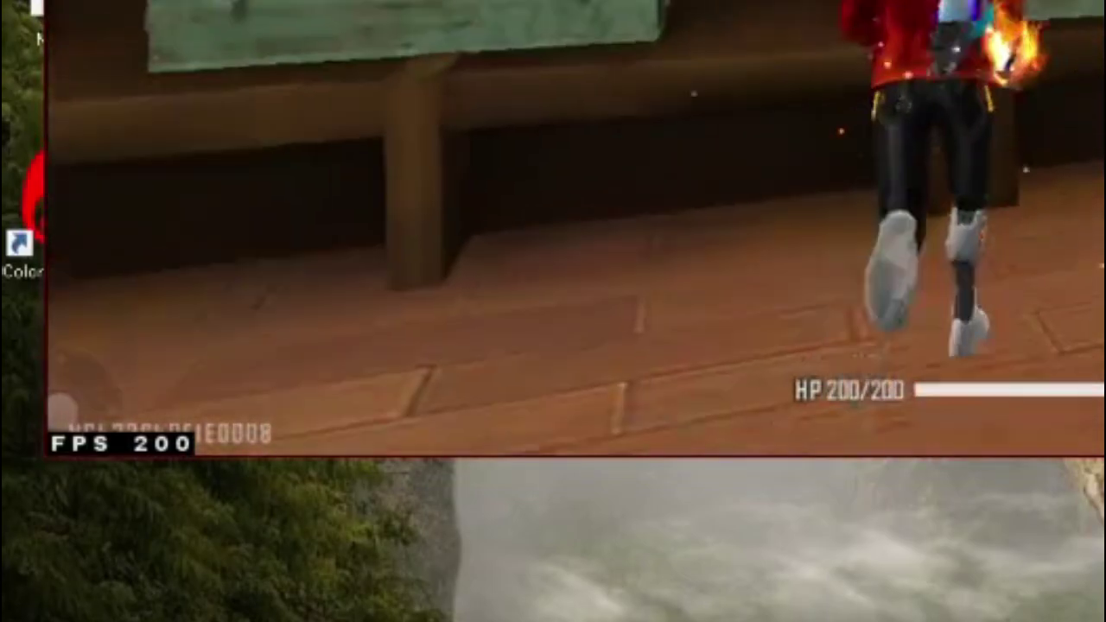
key("w")
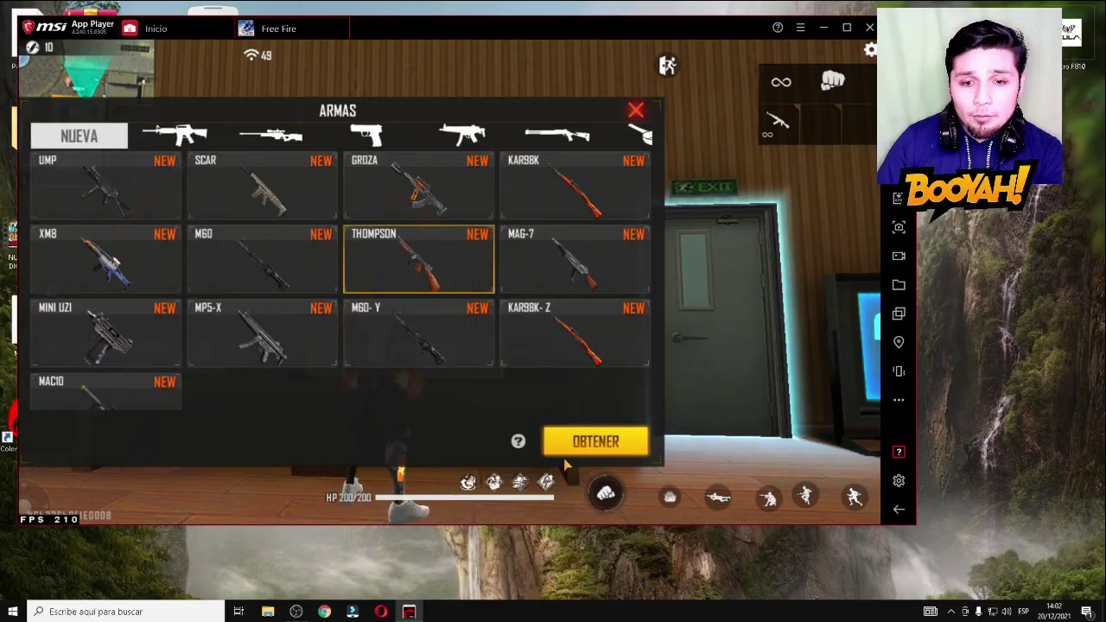
left_click(577, 443)
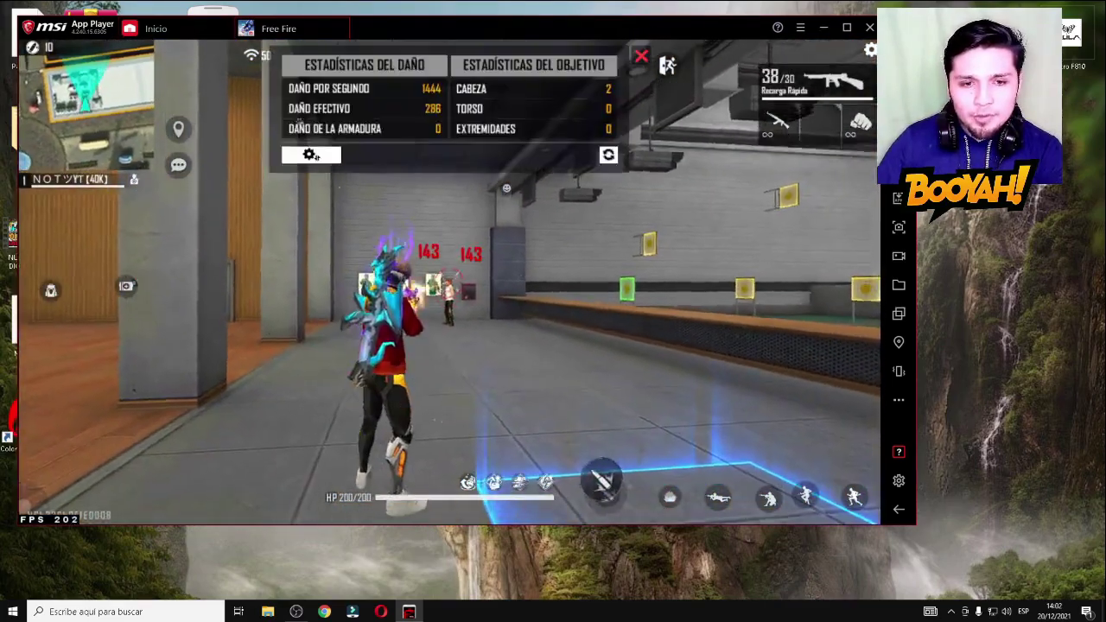
Test the game's performance by running around the training area and firing at the shooting range targets
key("w")
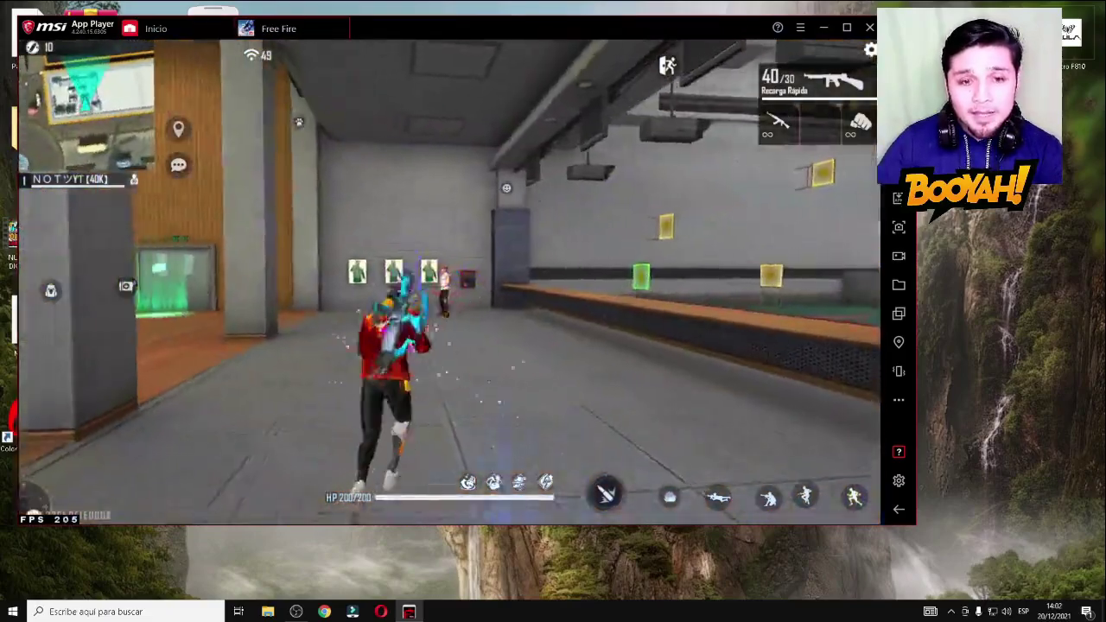
key("w")
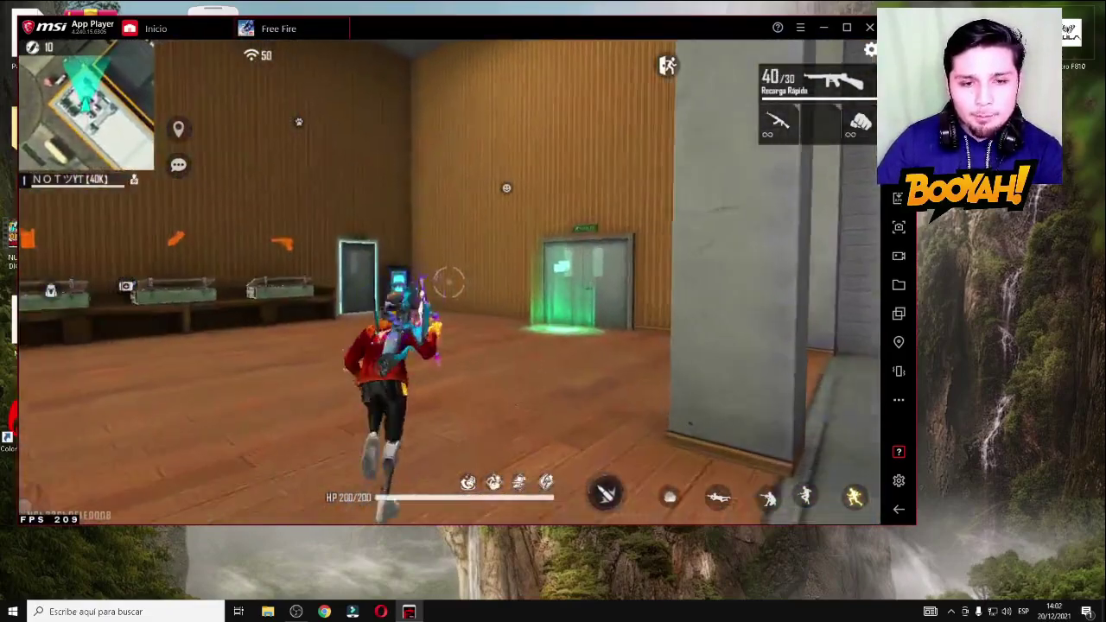
key("w")
left_click(447, 278)
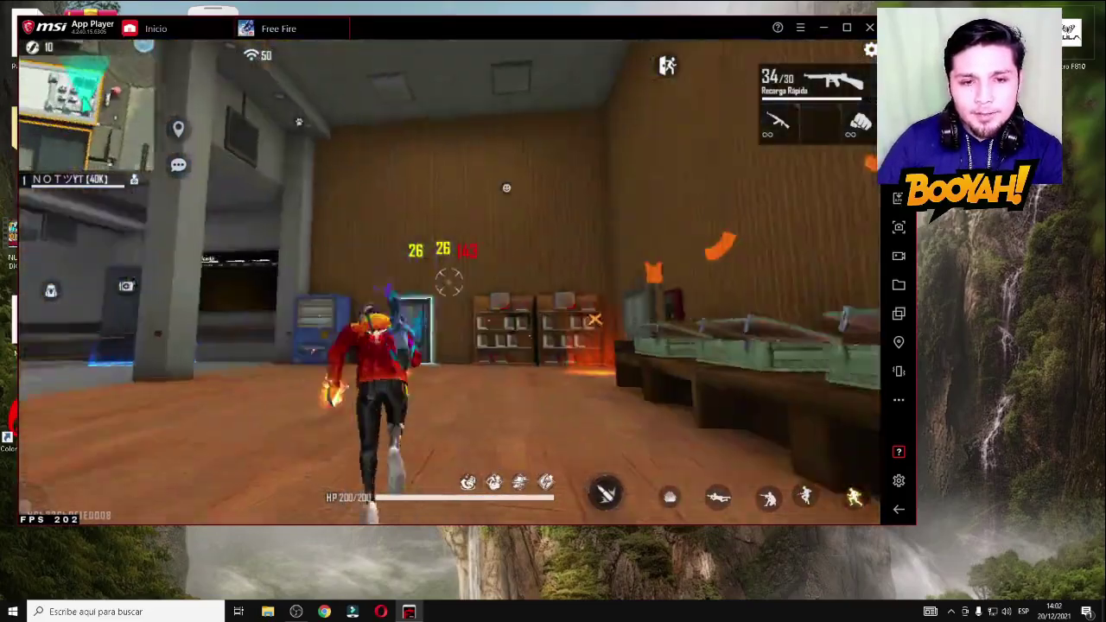
key("w")
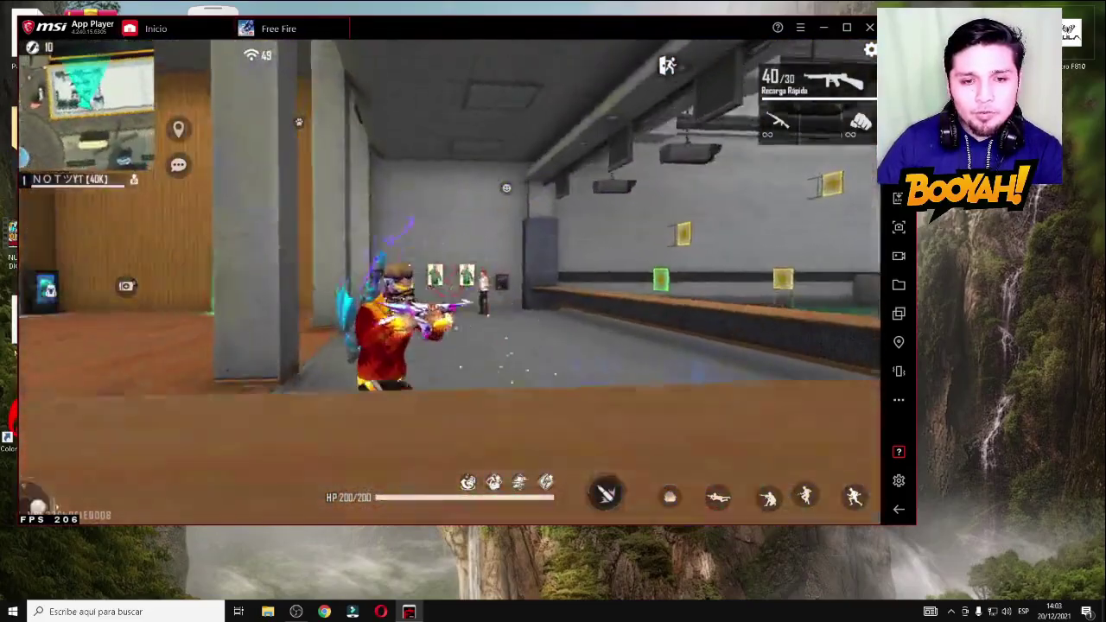
left_click(447, 278)
key("w")
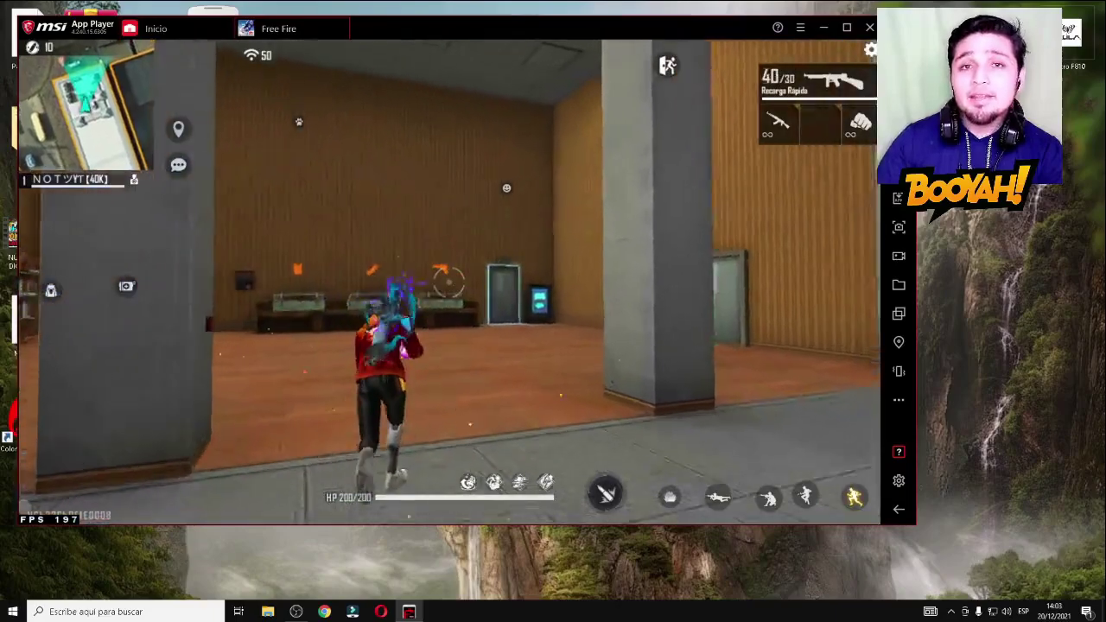
Run across the wooden-floored training hall towards the supply crates to check the game's smoothness
key("w")
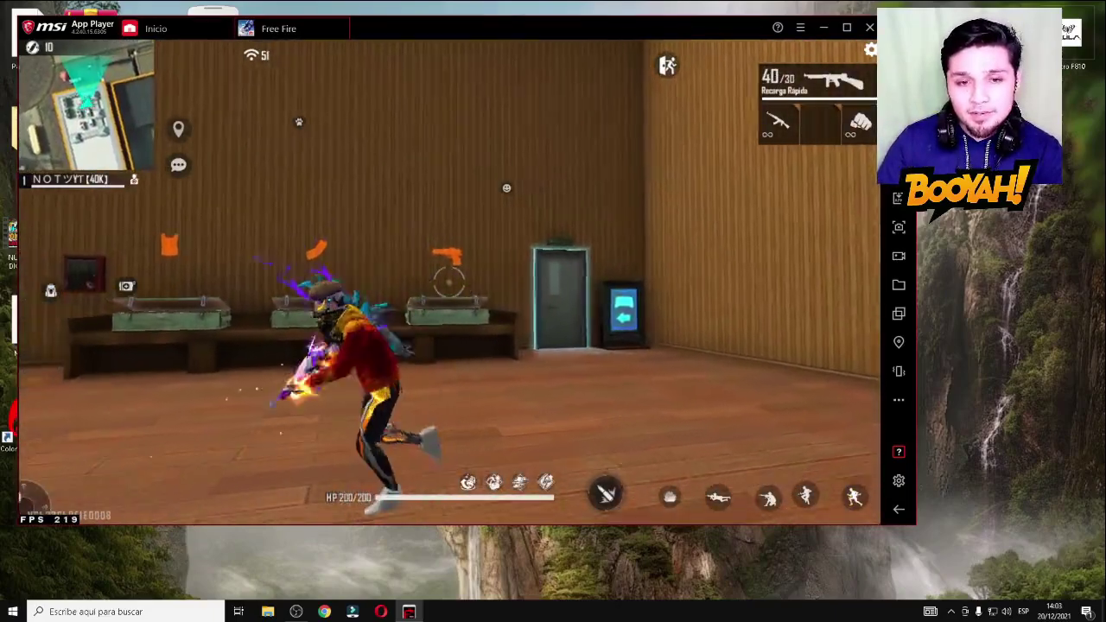
key("f")
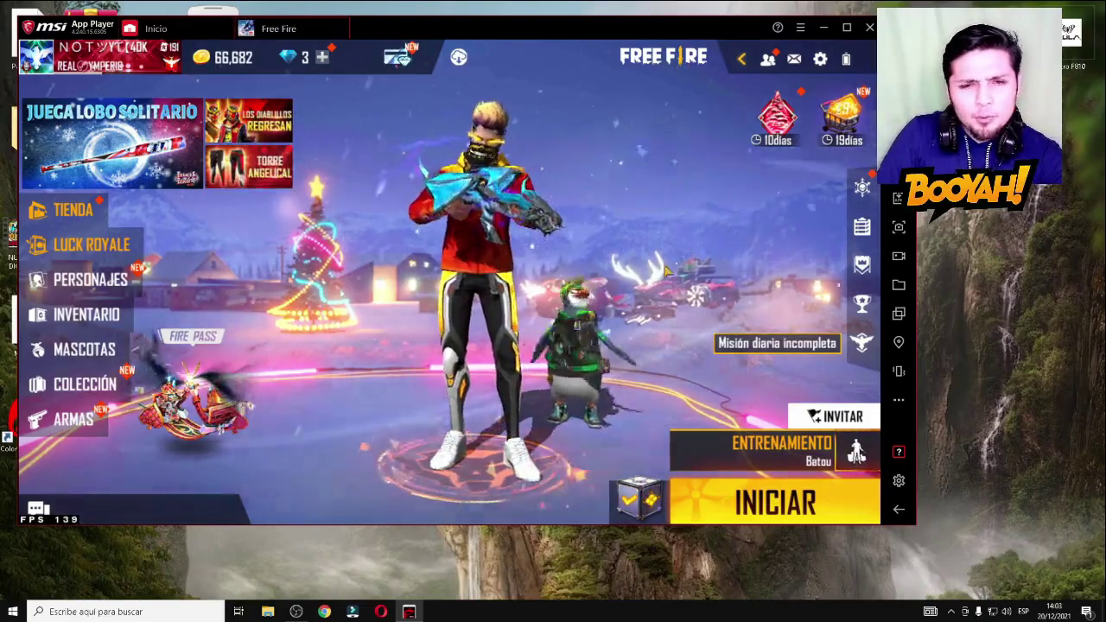
Open the Custom HUD editor from Free Fire's Controles settings
left_click(820, 58)
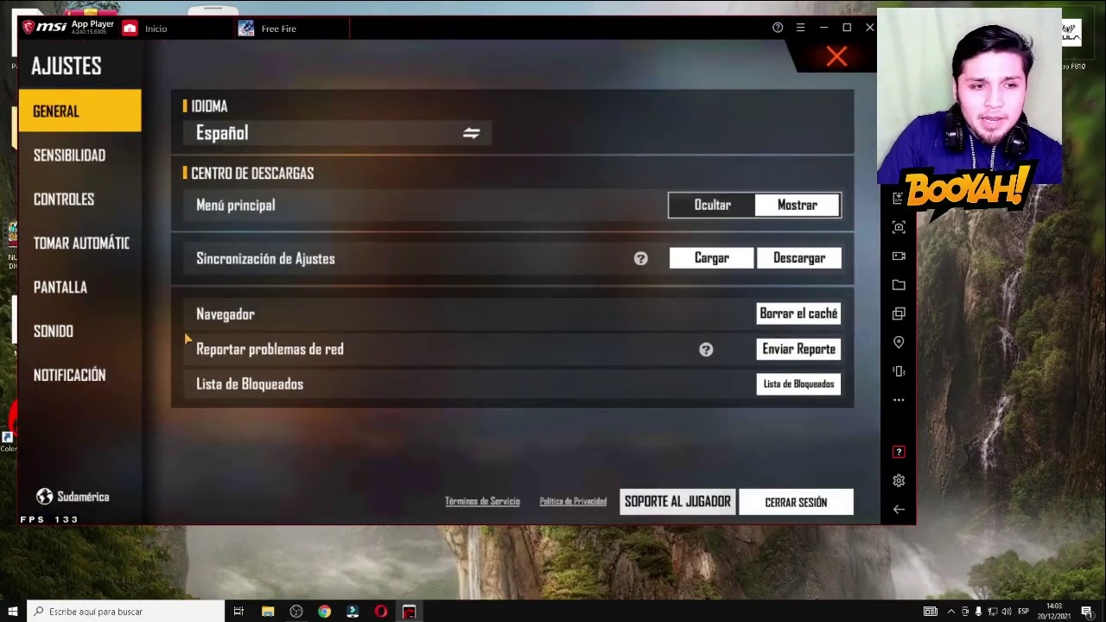
left_click(37, 214)
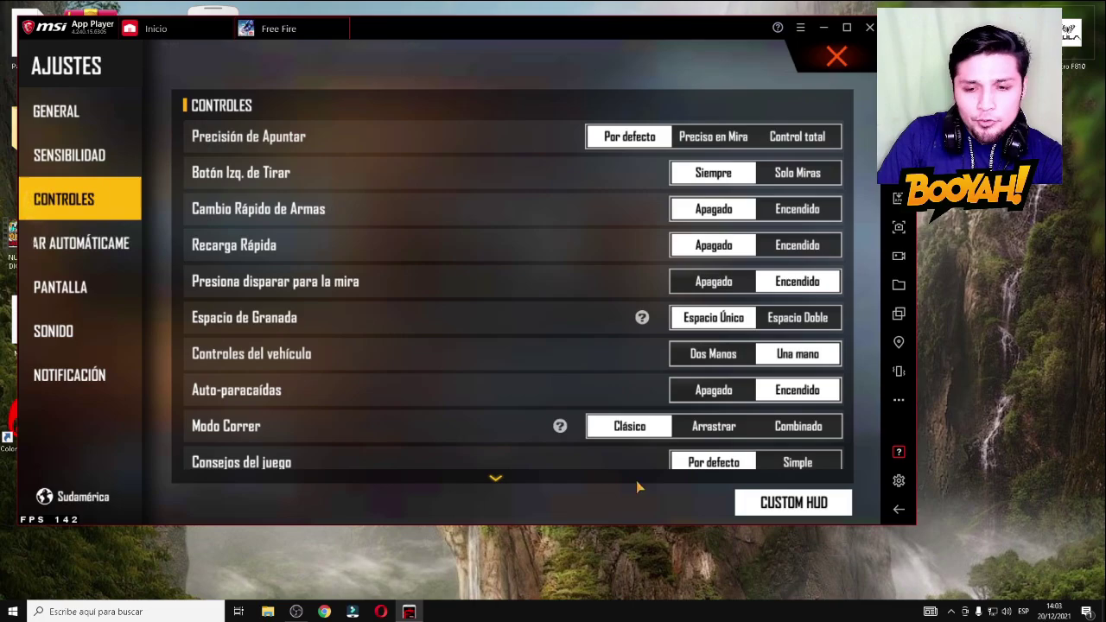
left_click(771, 505)
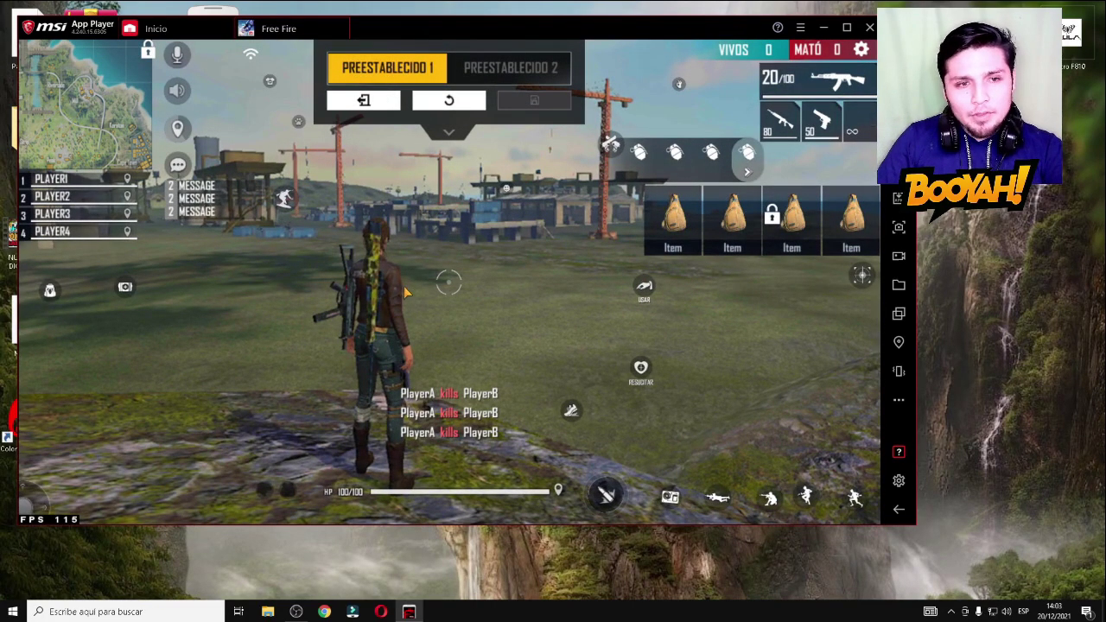
Reposition the emulator window on the desktop and open its advanced key-mapping editor over the custom HUD
left_click_drag(712, 27, 690, 50)
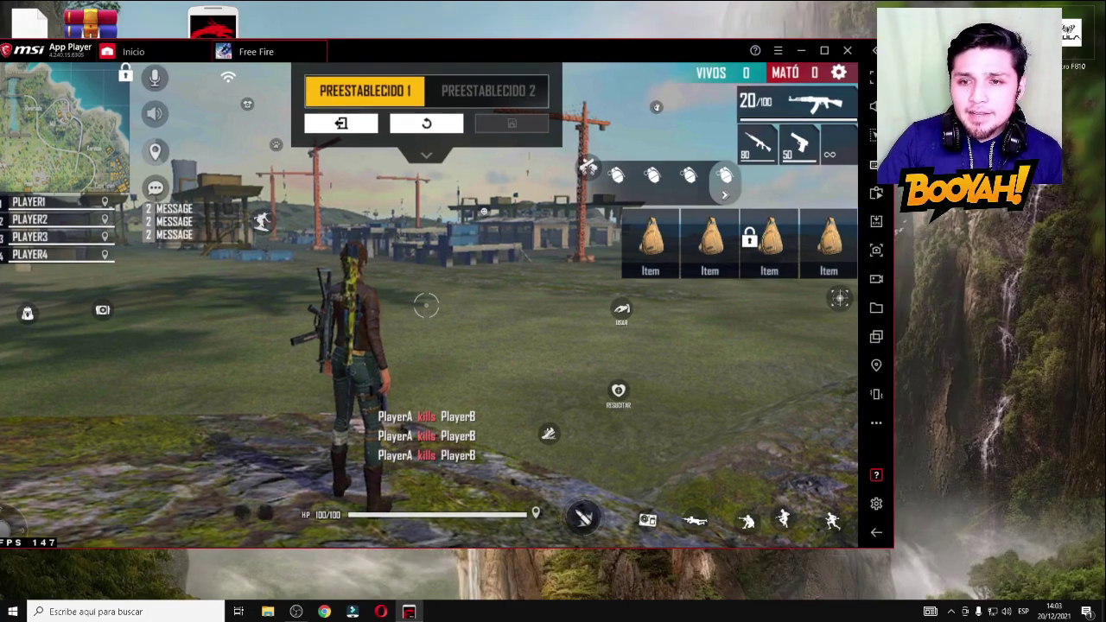
left_click(875, 165)
left_click(774, 258)
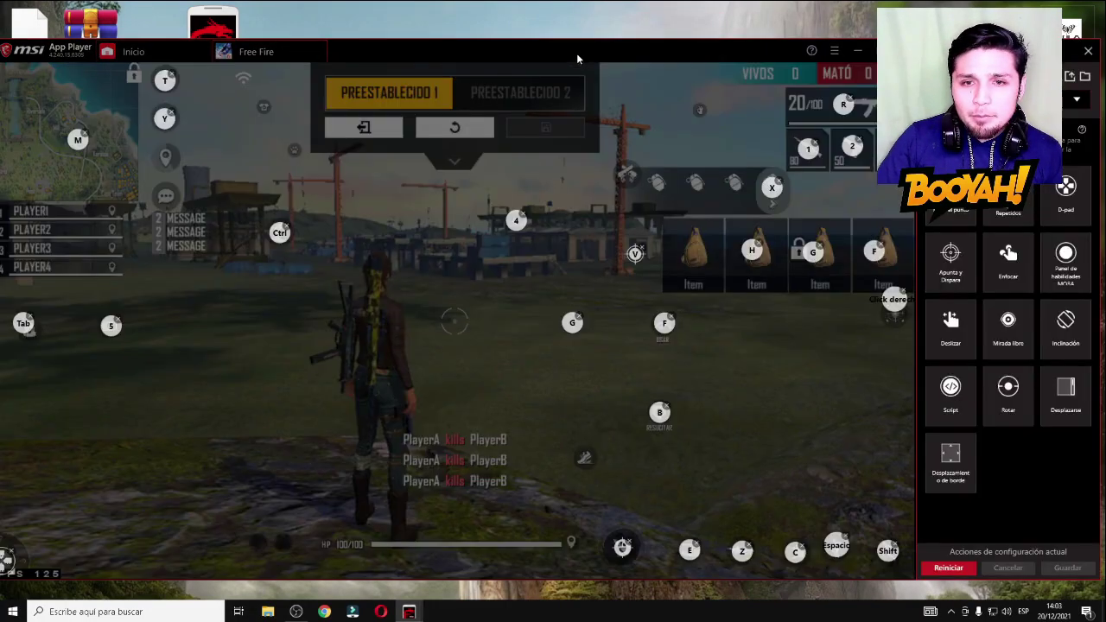